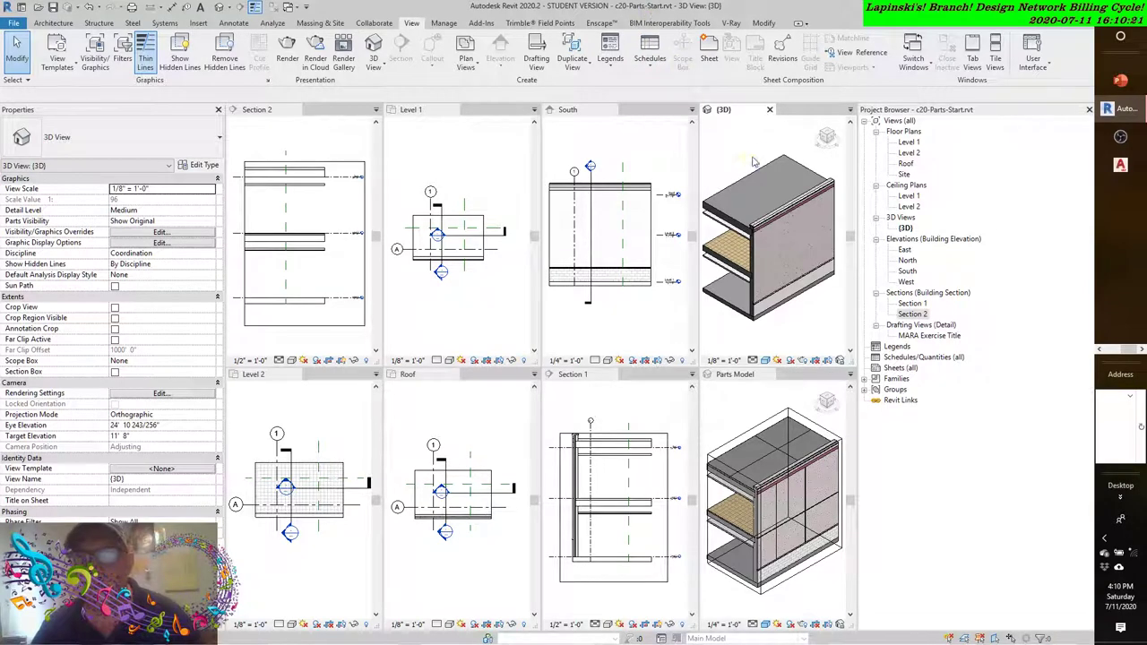
Convert the exterior wall into parts and begin dividing them using Intersecting References
left_click(790, 255)
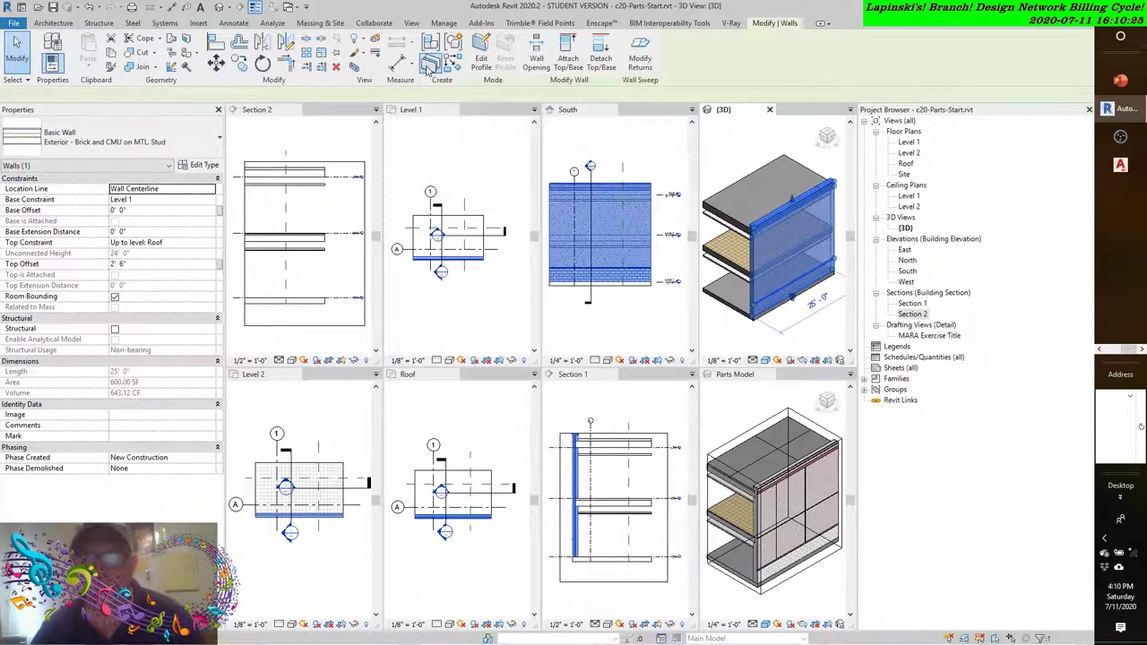
left_click(429, 63)
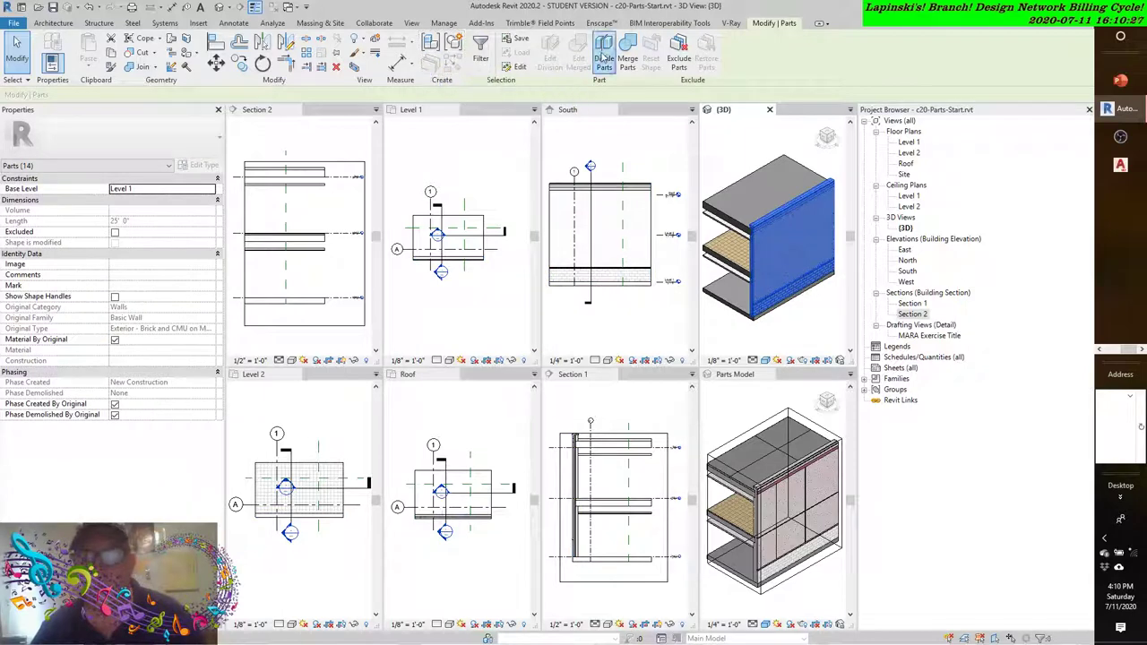
left_click(603, 49)
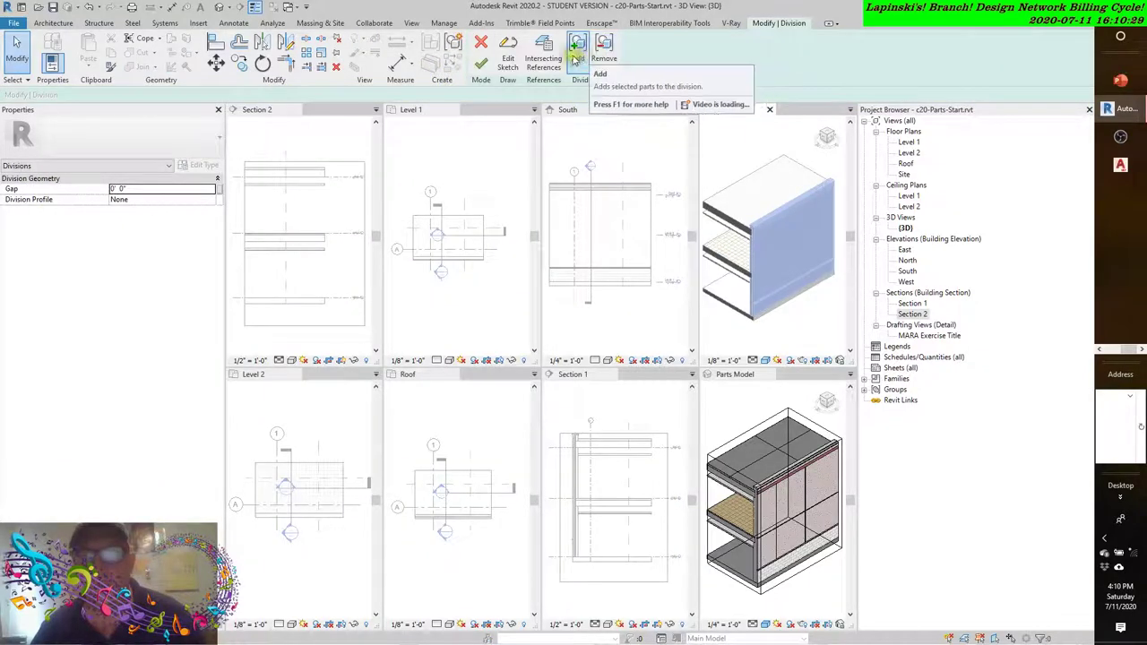
left_click(543, 50)
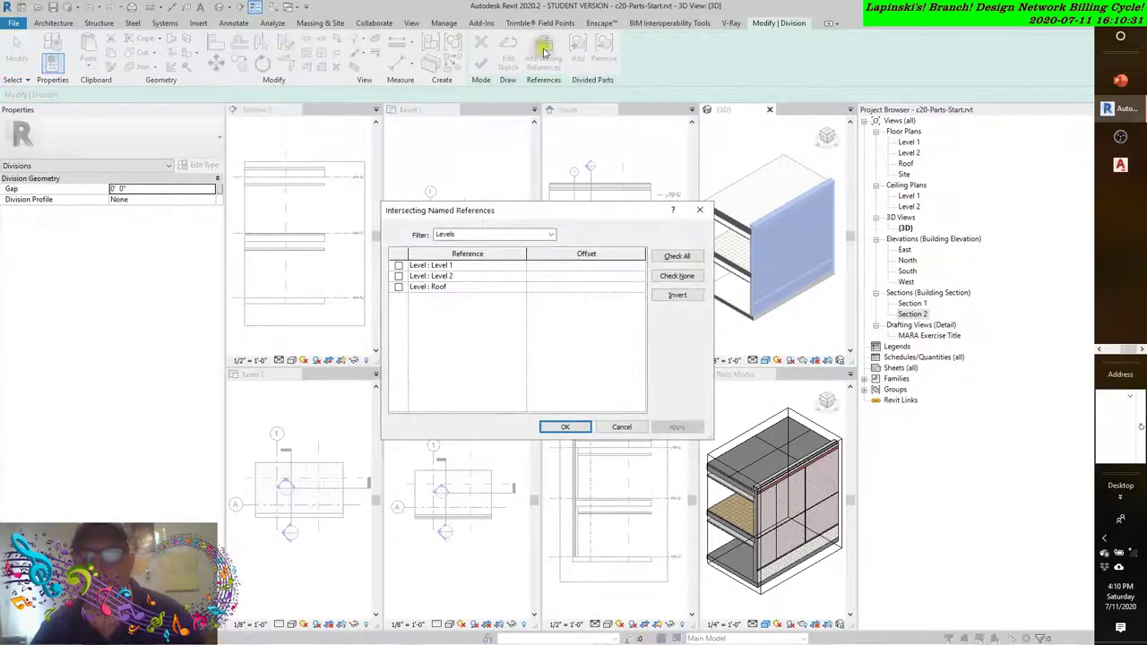
Filter references to All, tick Level 2, Grid 1 and yPlane1, then cancel the dialog
left_click(551, 234)
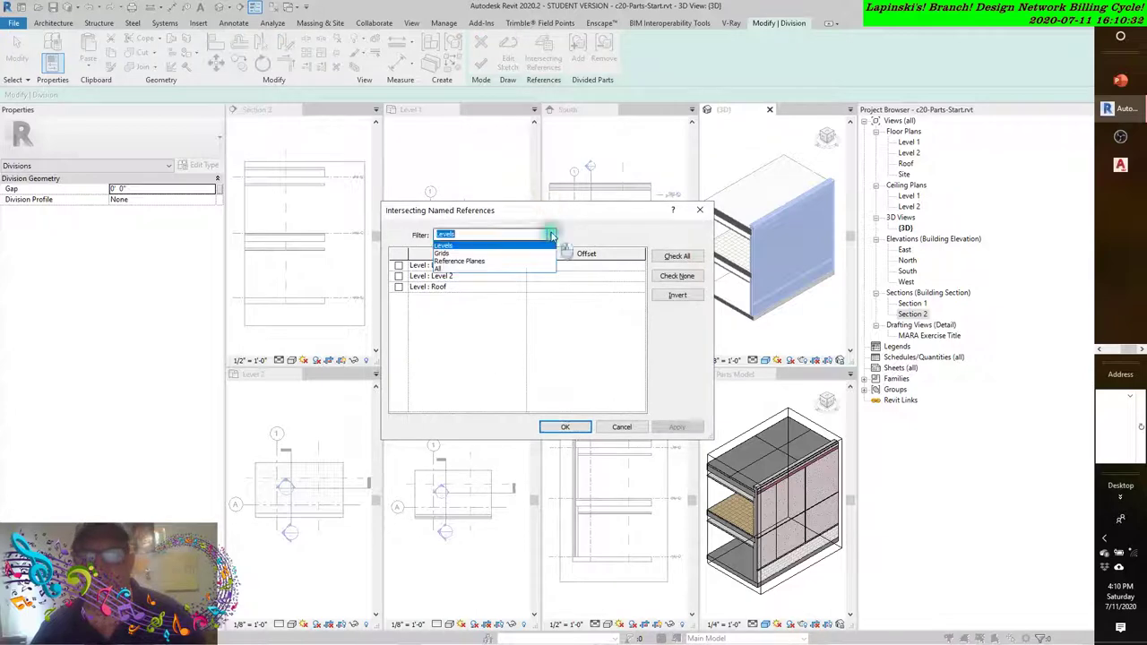
left_click(443, 269)
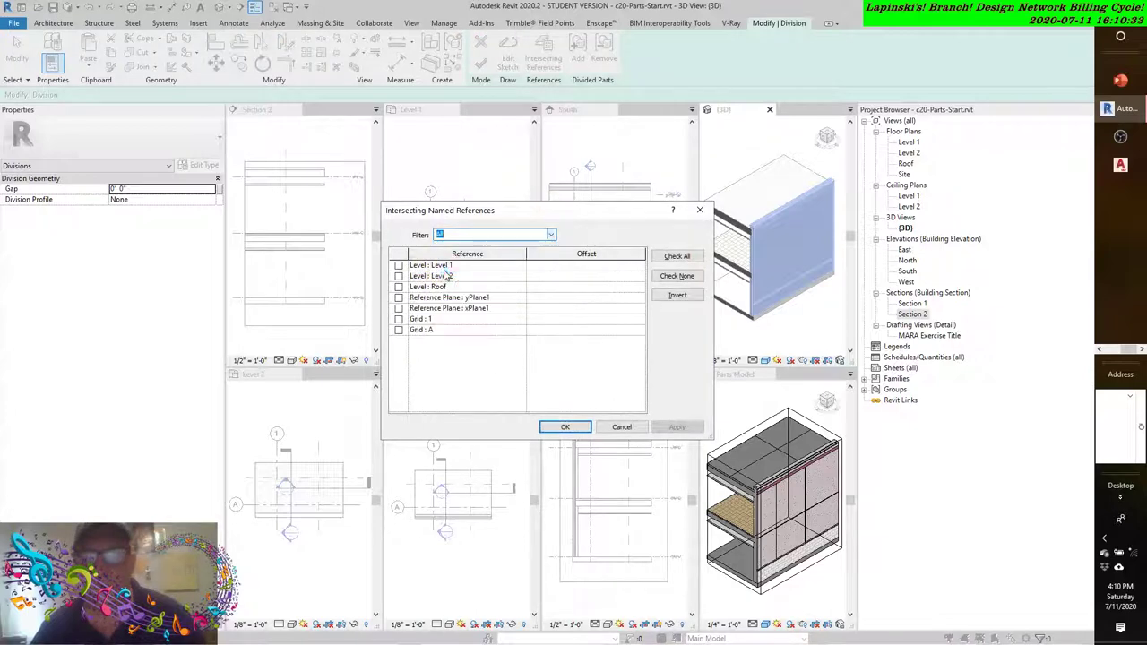
left_click(399, 276)
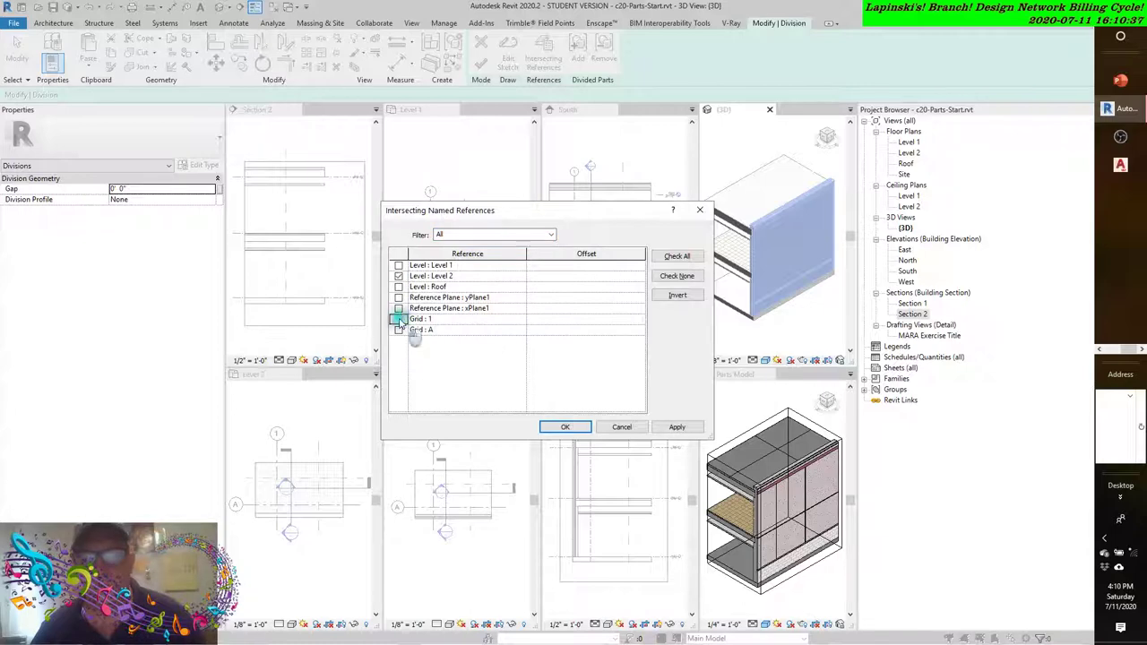
left_click(398, 319)
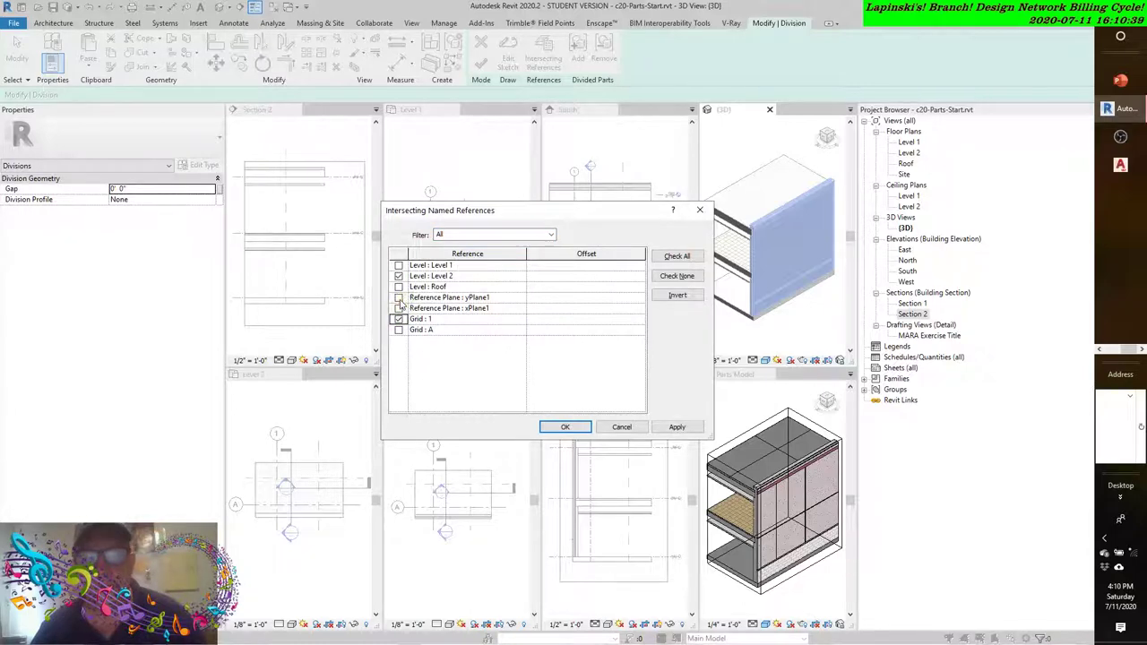
left_click(399, 297)
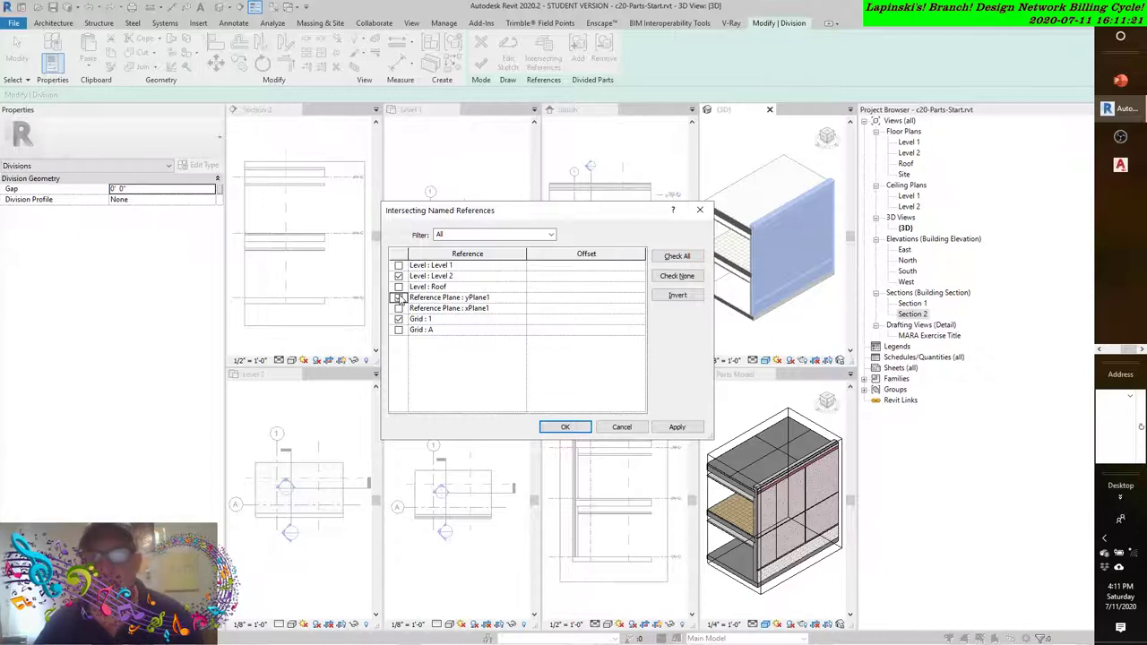
left_click(400, 298)
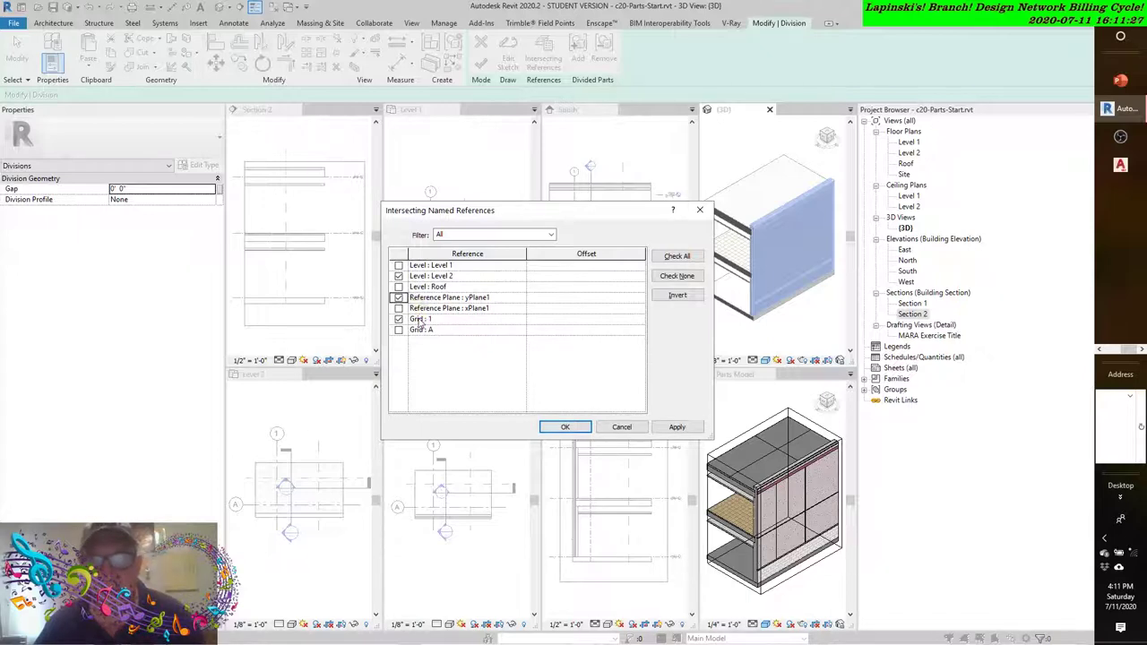
left_click(620, 427)
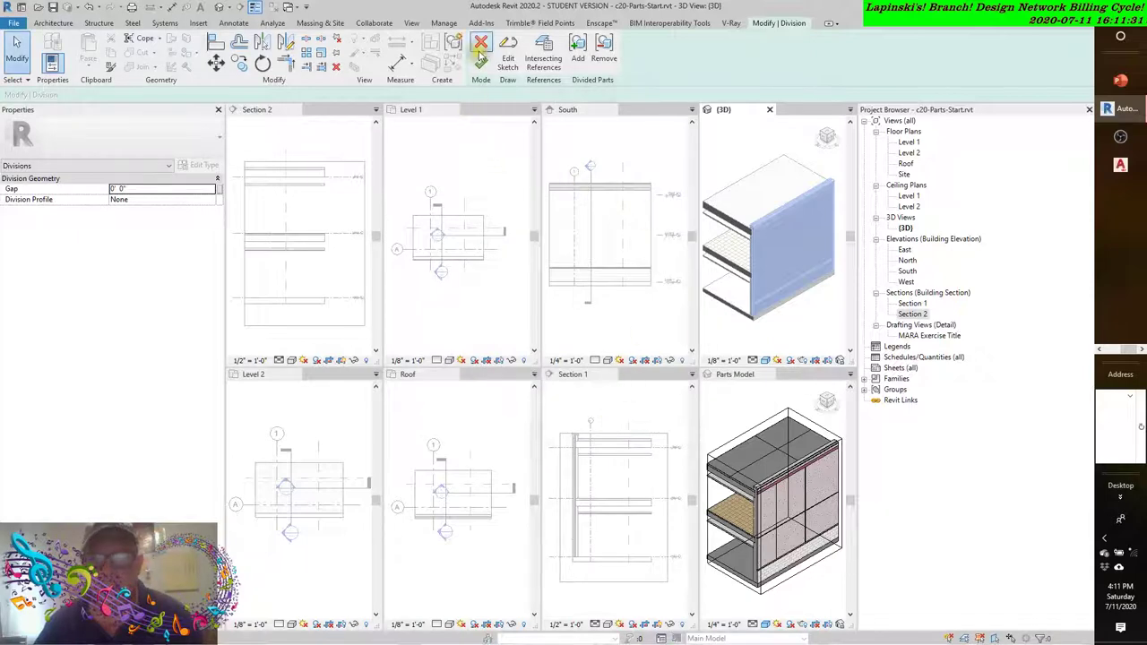
Cancel the division edit and activate the Parts Model view of c20-Parts-Finished.rvt
left_click(480, 46)
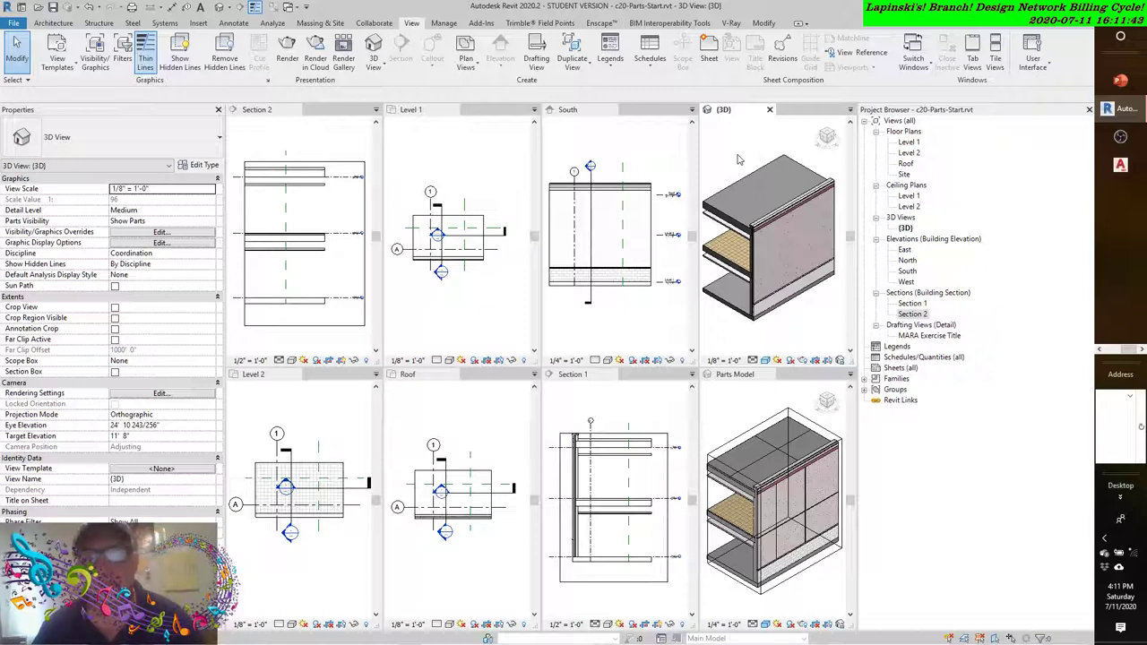
left_click(744, 421)
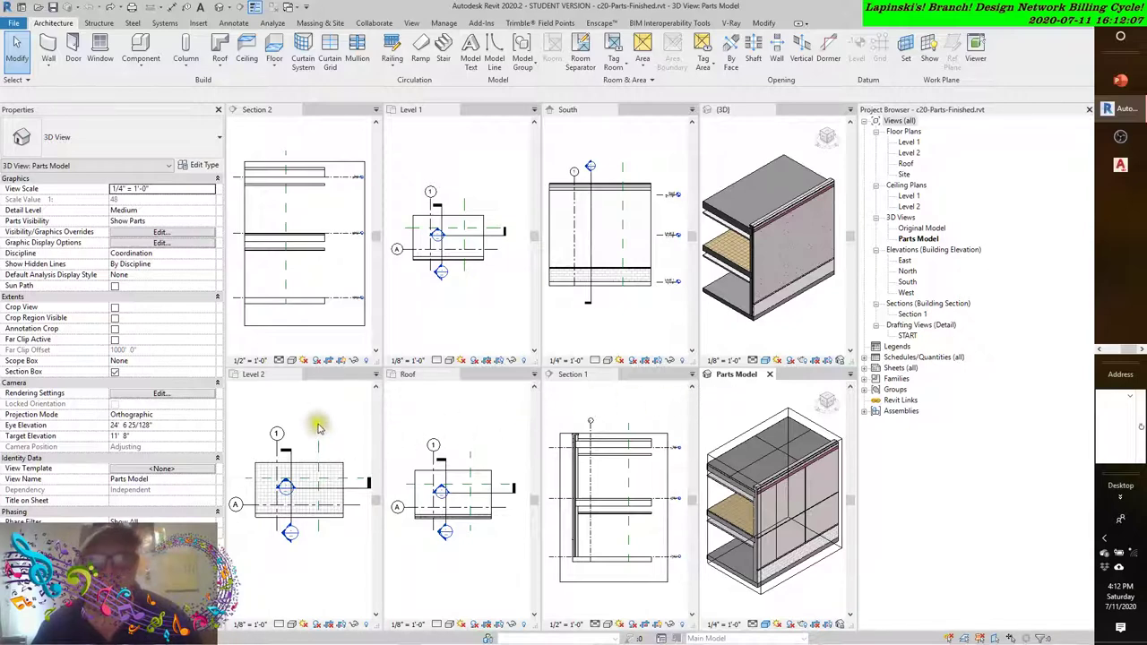
Activate the Level 1 floor plan of c20-Parts-Start.rvt
left_click(444, 174)
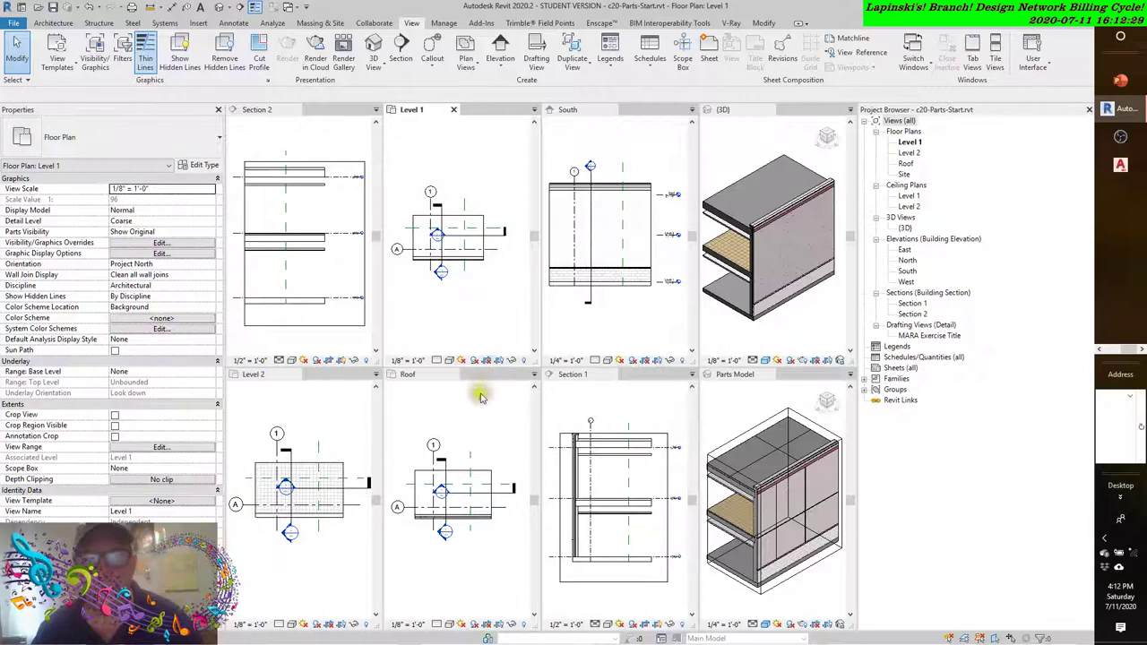
left_click(474, 462)
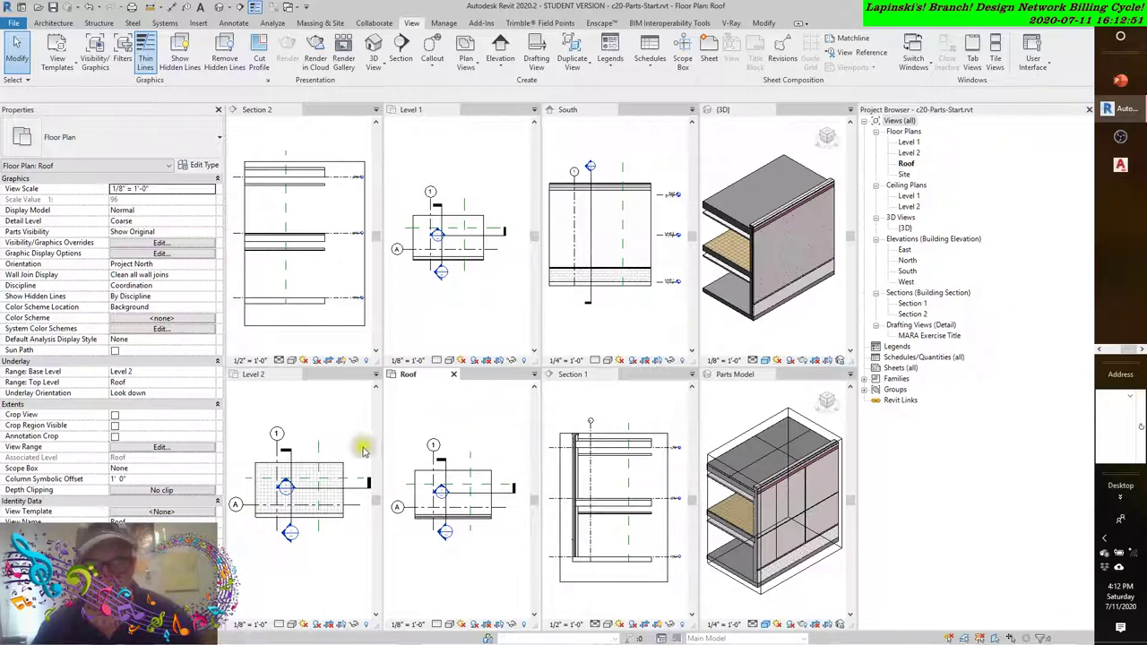
left_click(351, 475)
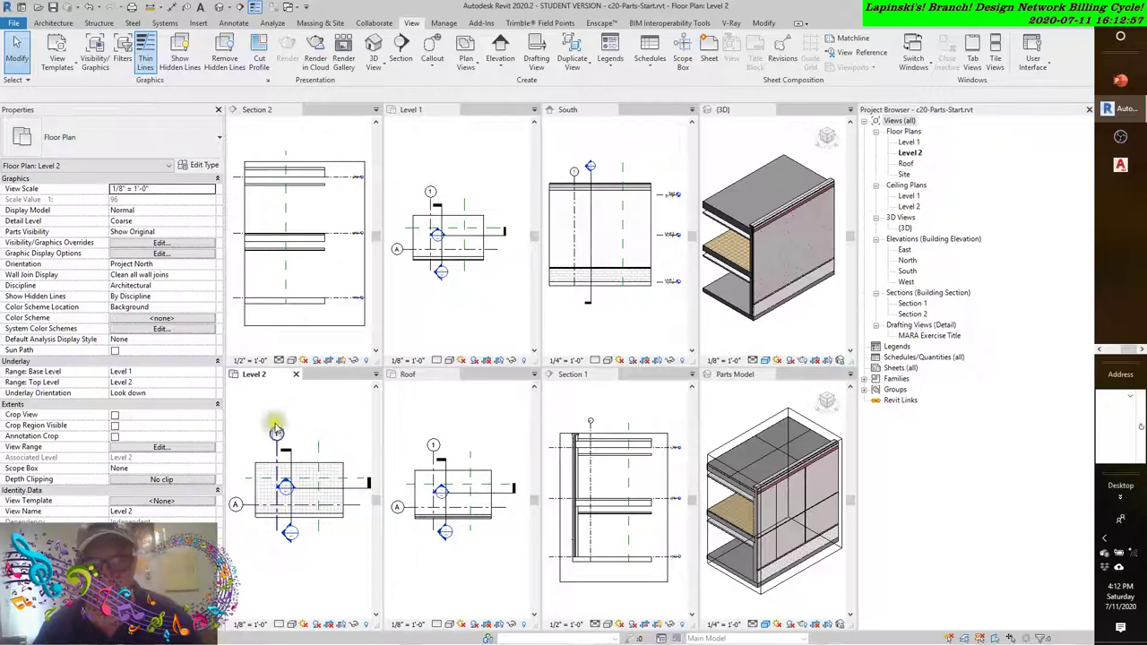
left_click(279, 431)
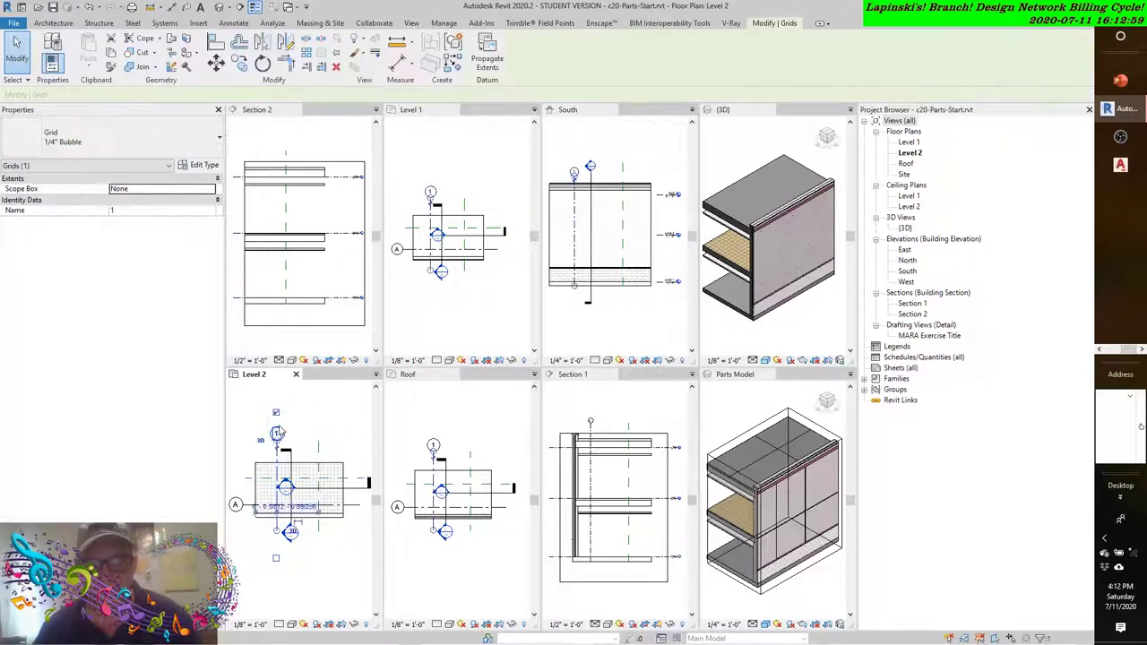
left_click(333, 320)
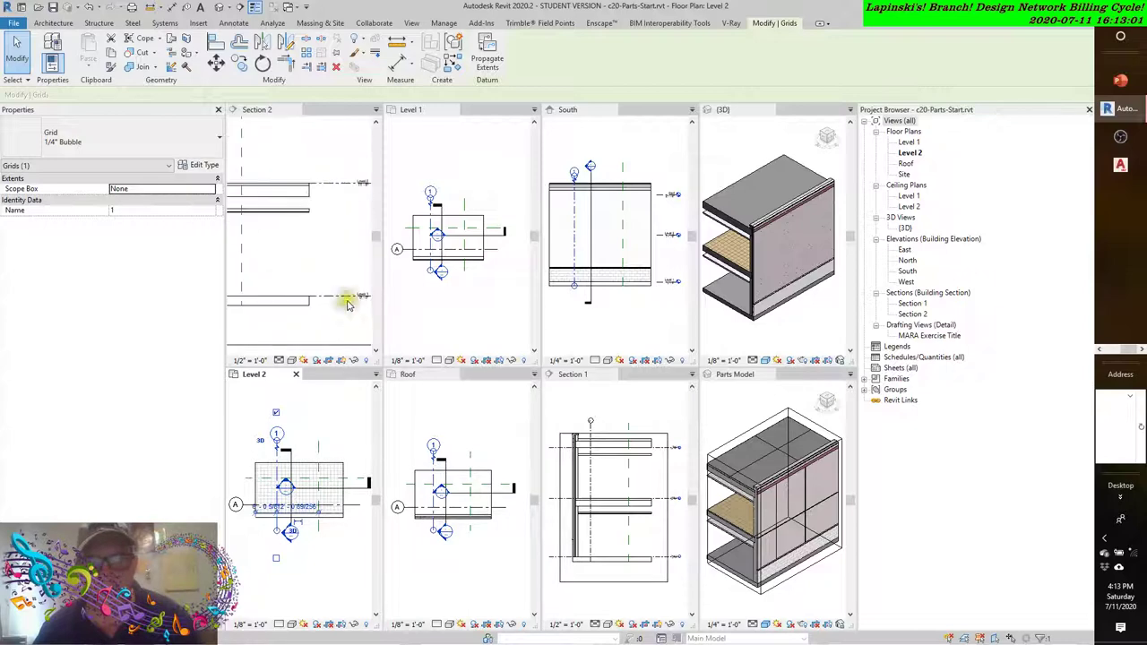
scroll(320, 307, "up", 2)
scroll(323, 303, "down", 3)
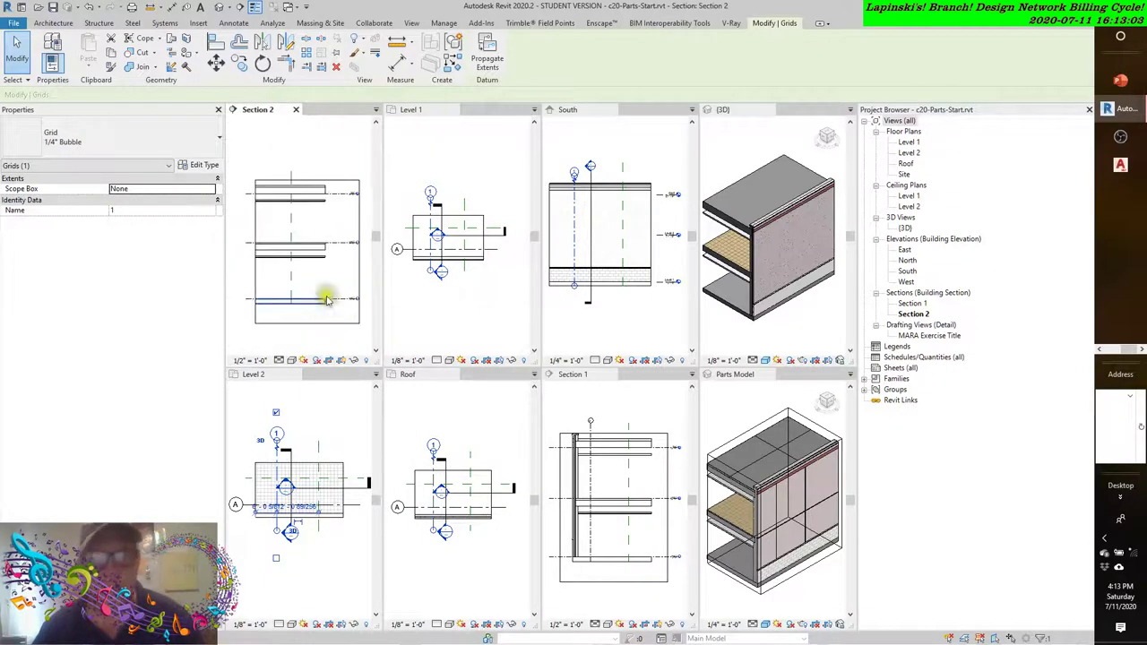
left_click(318, 168)
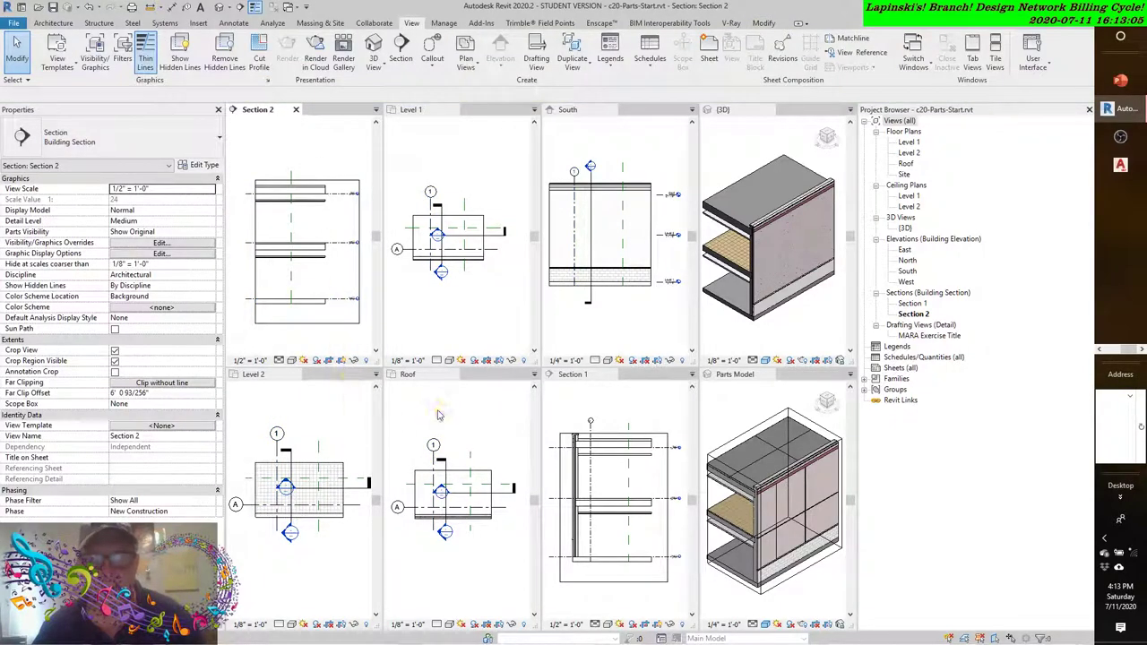
left_click(305, 409)
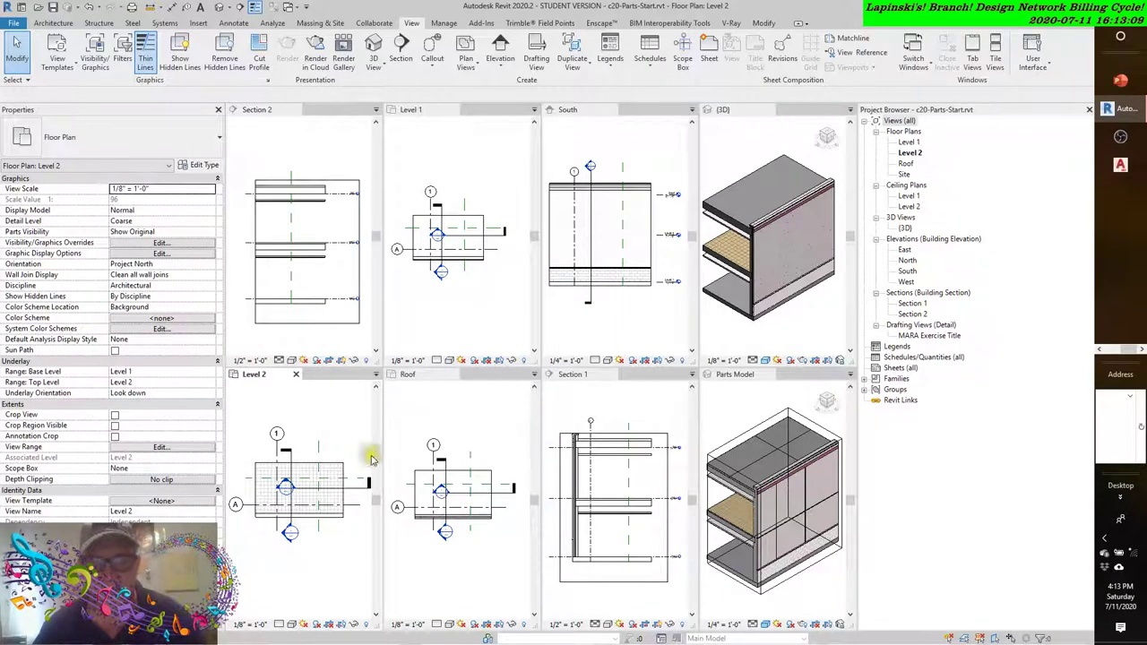
left_click(454, 462)
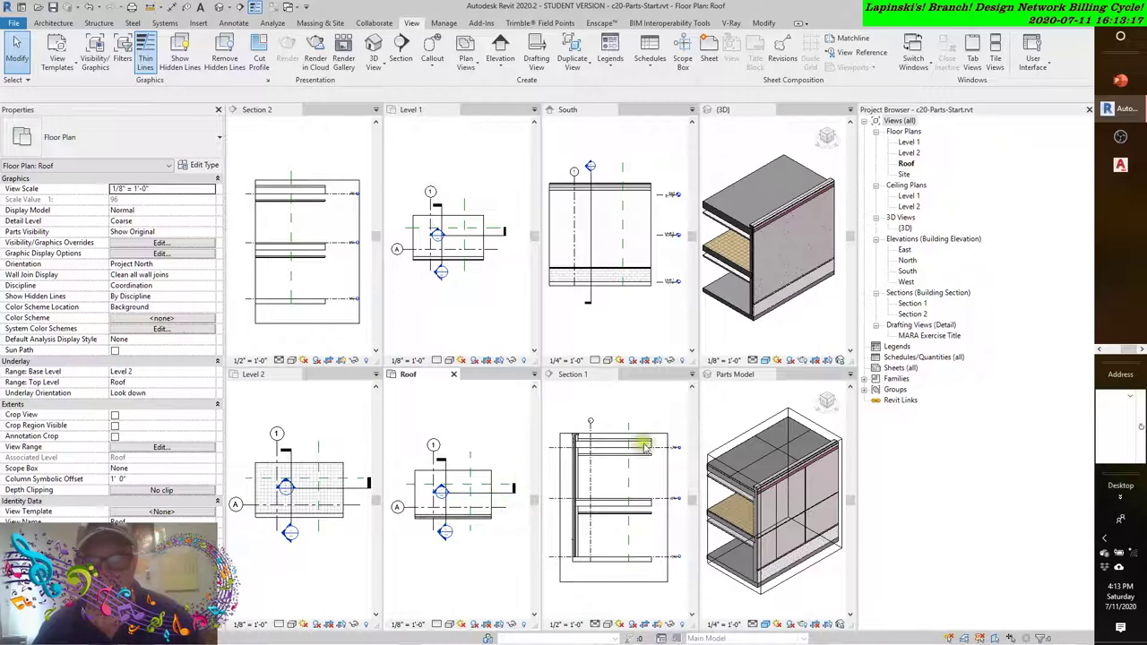
left_click(612, 411)
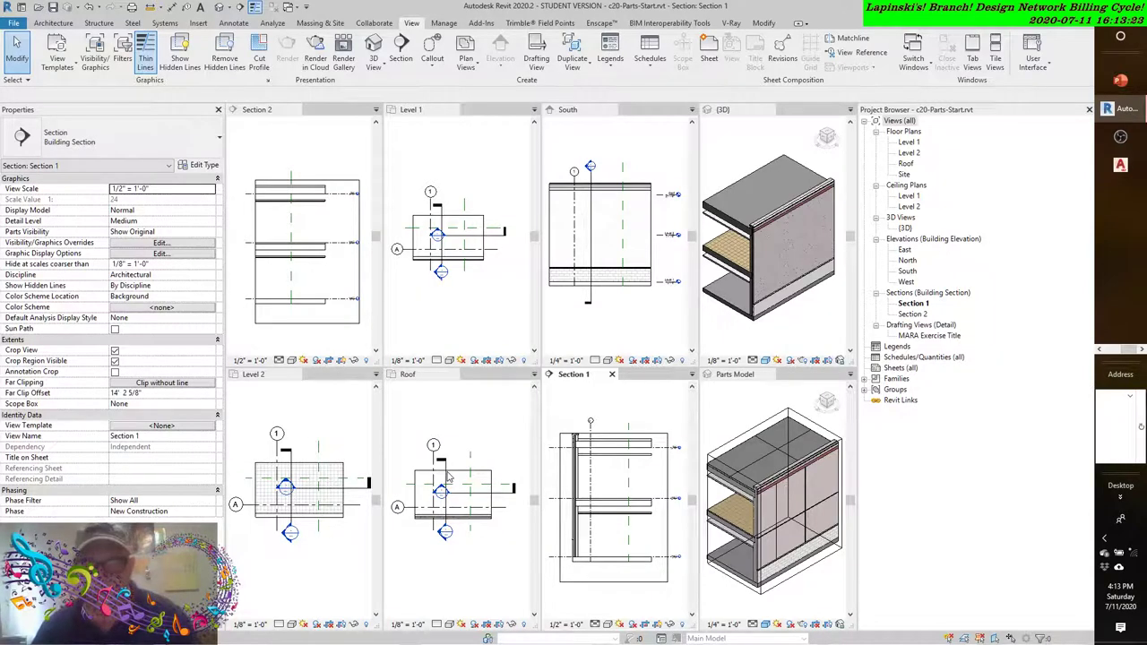
Repeatedly select and deselect reference plane xPlane1 in Section 1 to inspect it
left_click(630, 431)
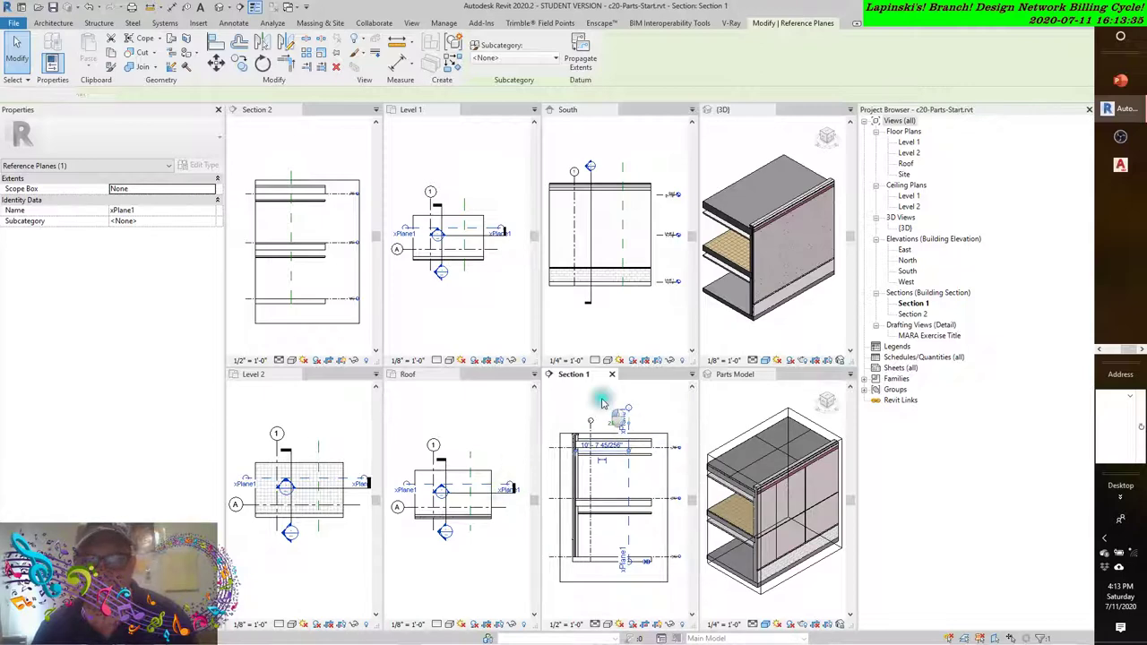
left_click(593, 405)
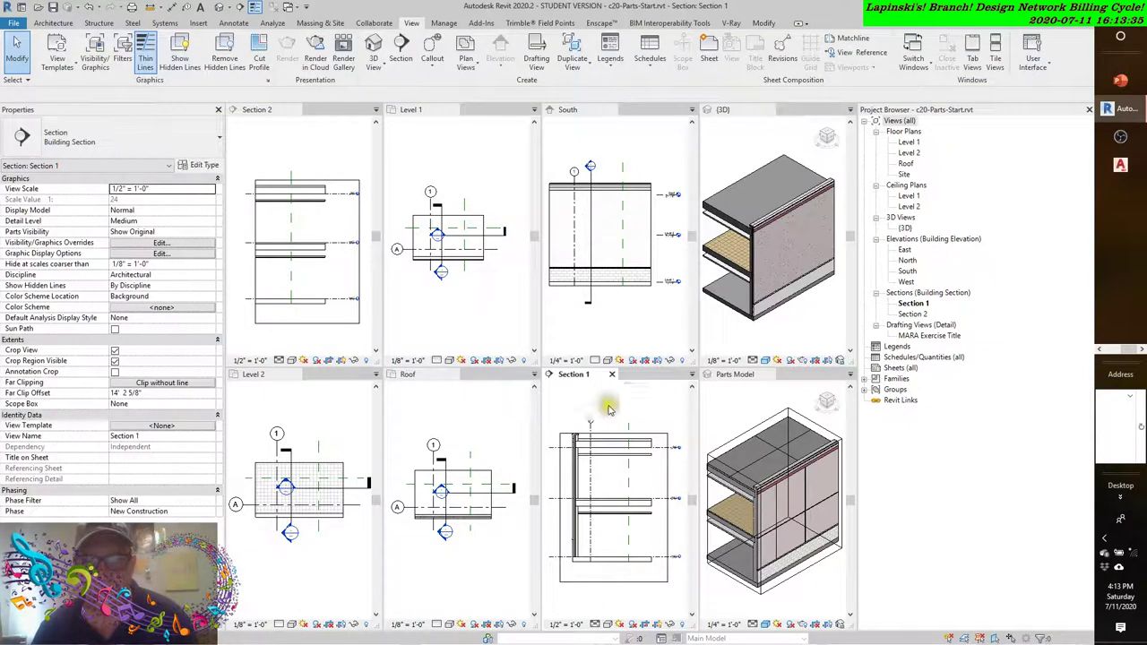
left_click(629, 464)
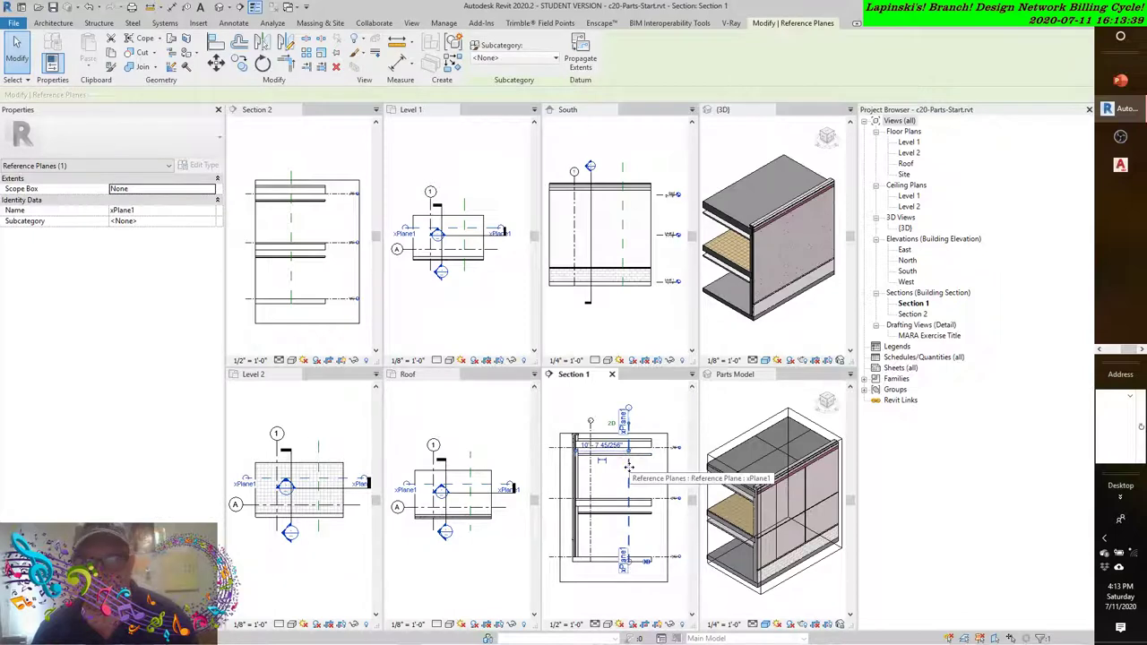
key("Escape")
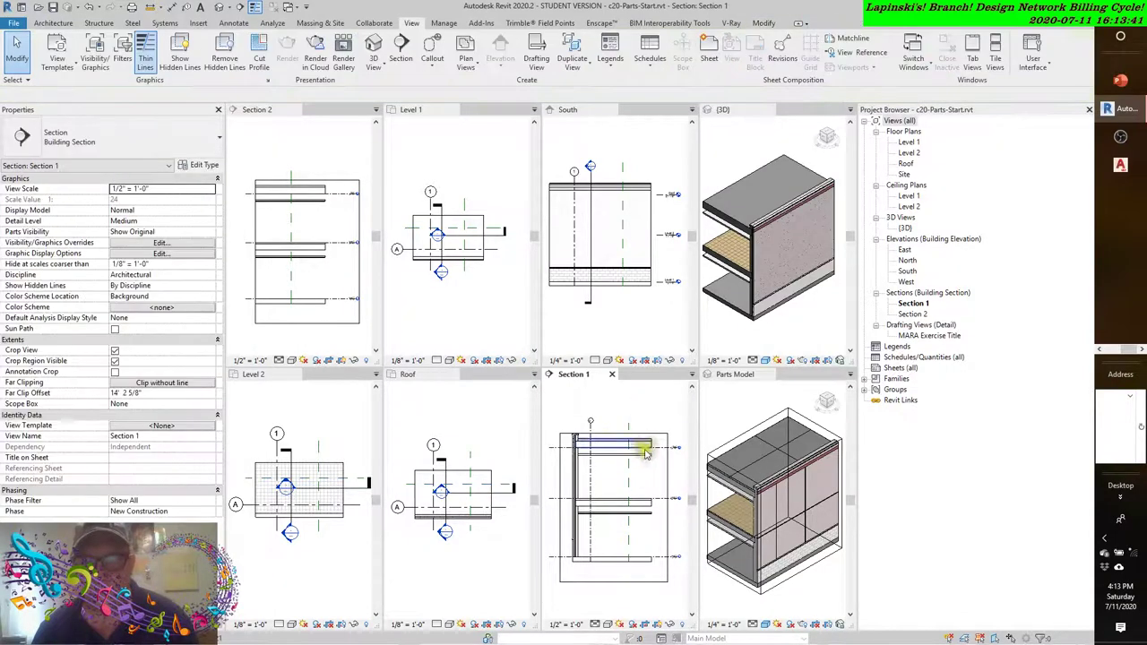
left_click(629, 480)
key("Escape")
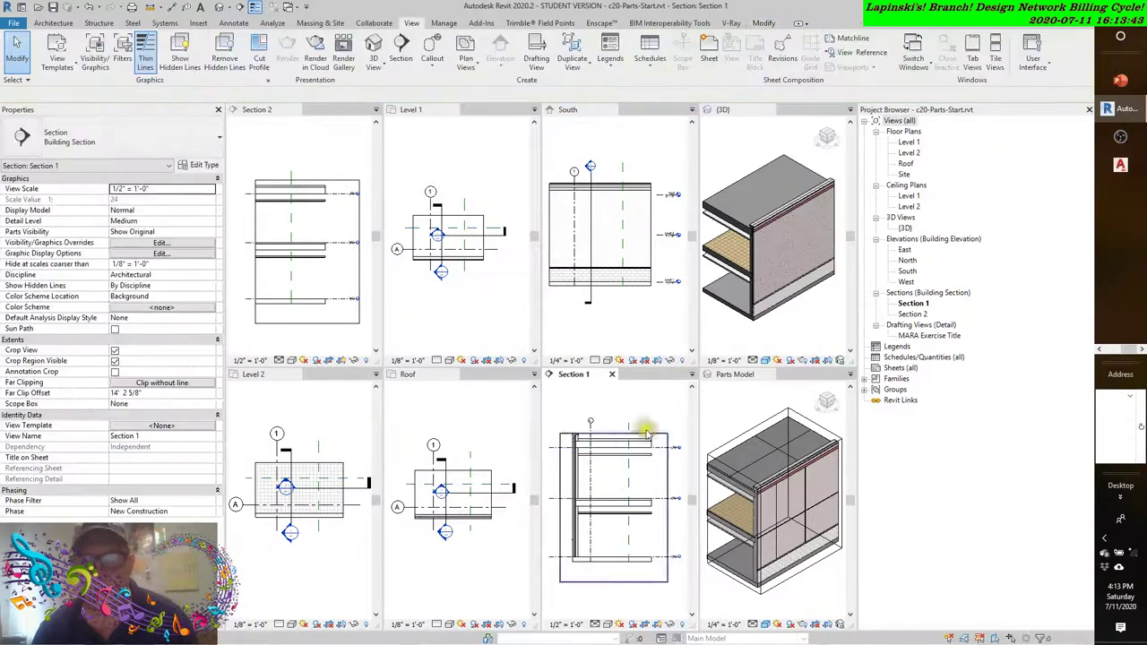
left_click(630, 453)
key("Escape")
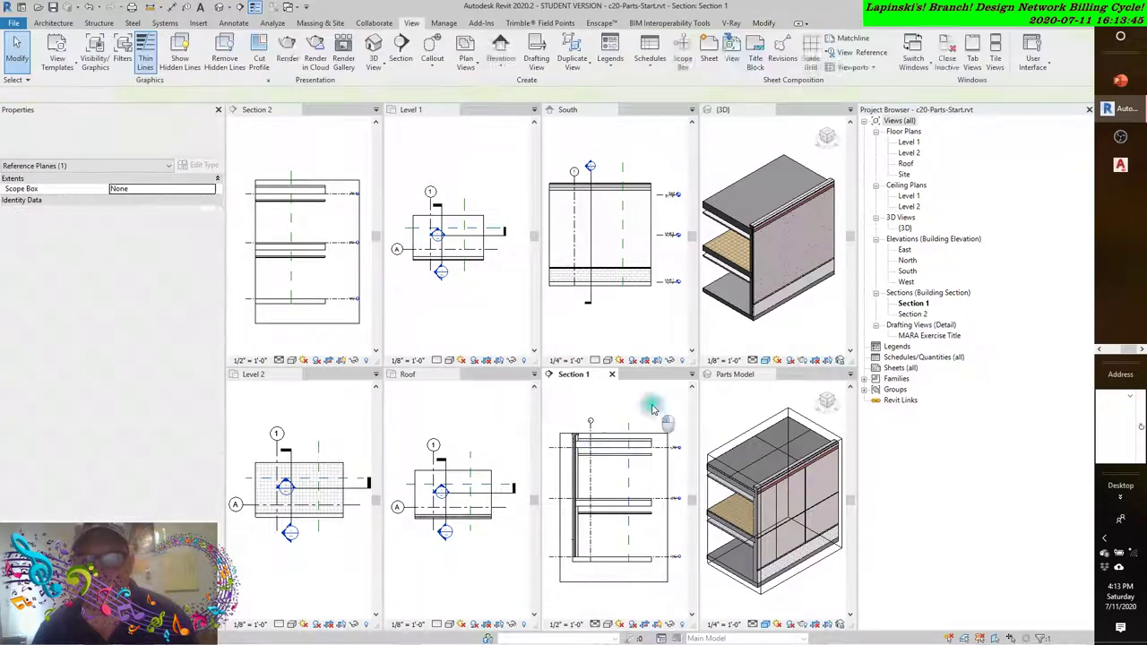
left_click(629, 473)
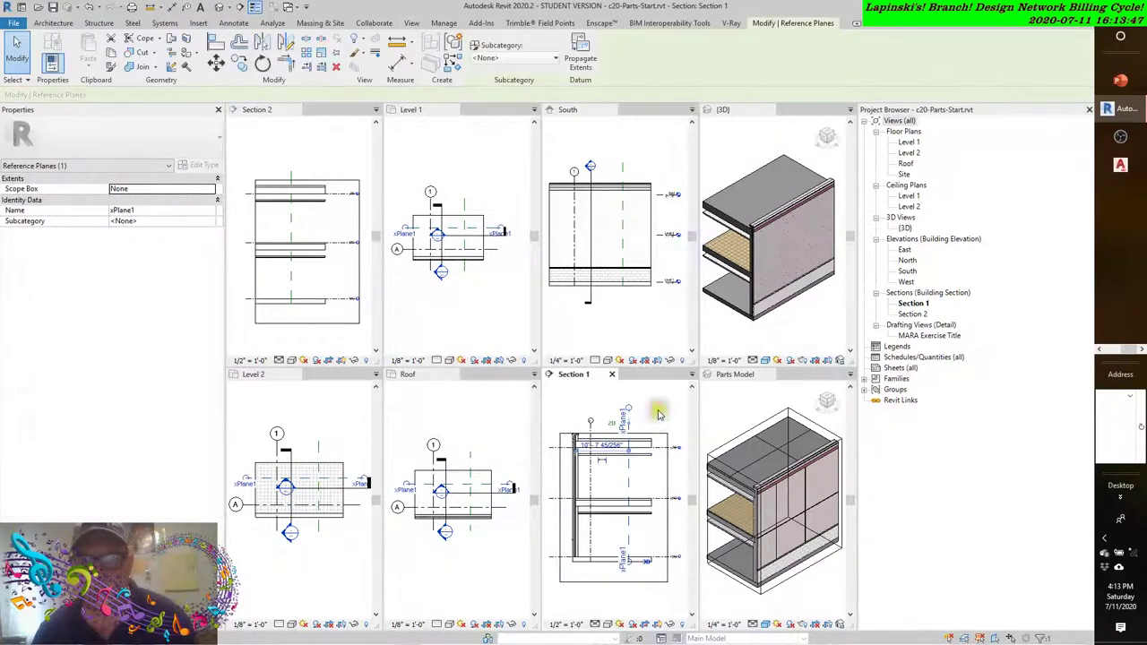
key("Escape")
left_click(625, 468)
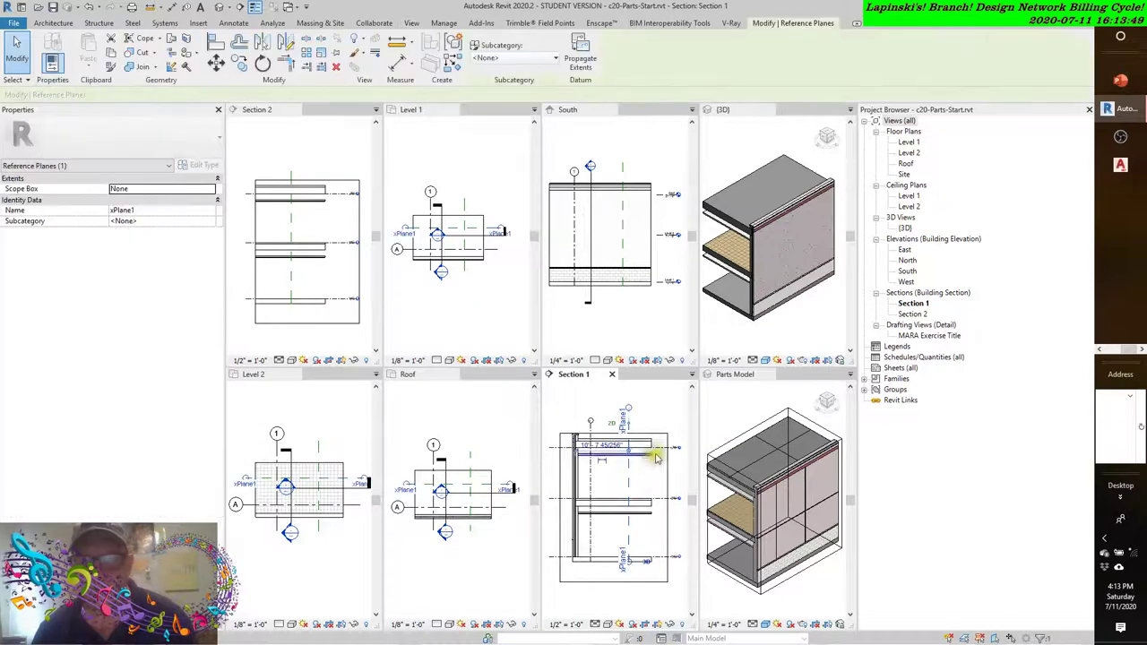
key("Escape")
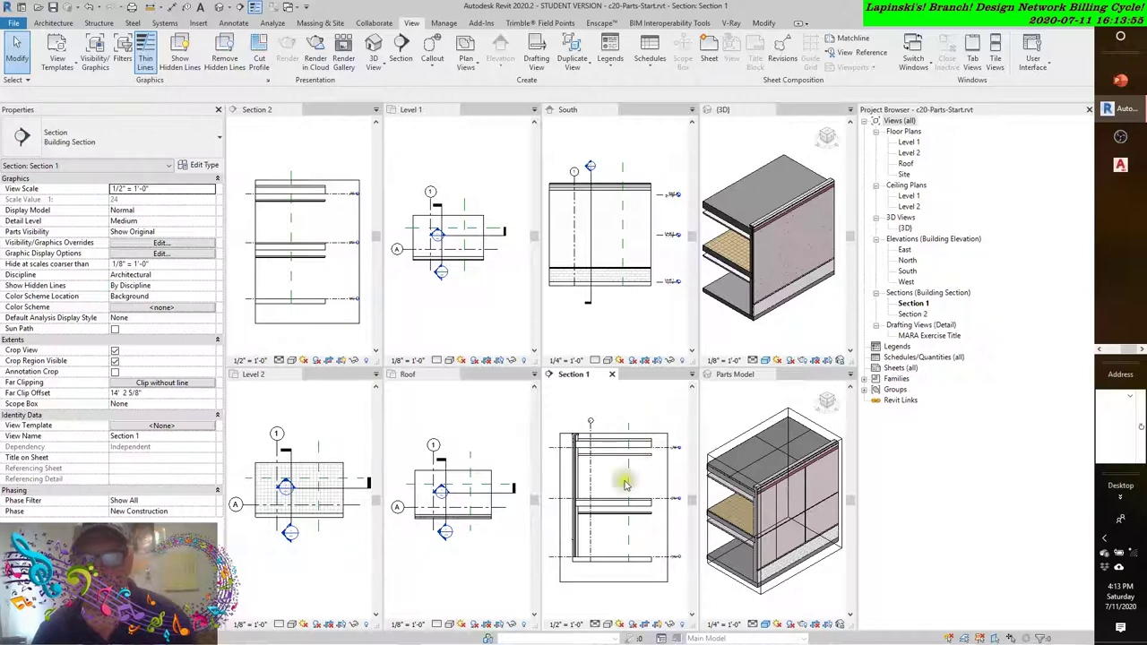
Select reference plane yPlane1 in the Roof plan, then check it in Level 1
left_click(475, 531)
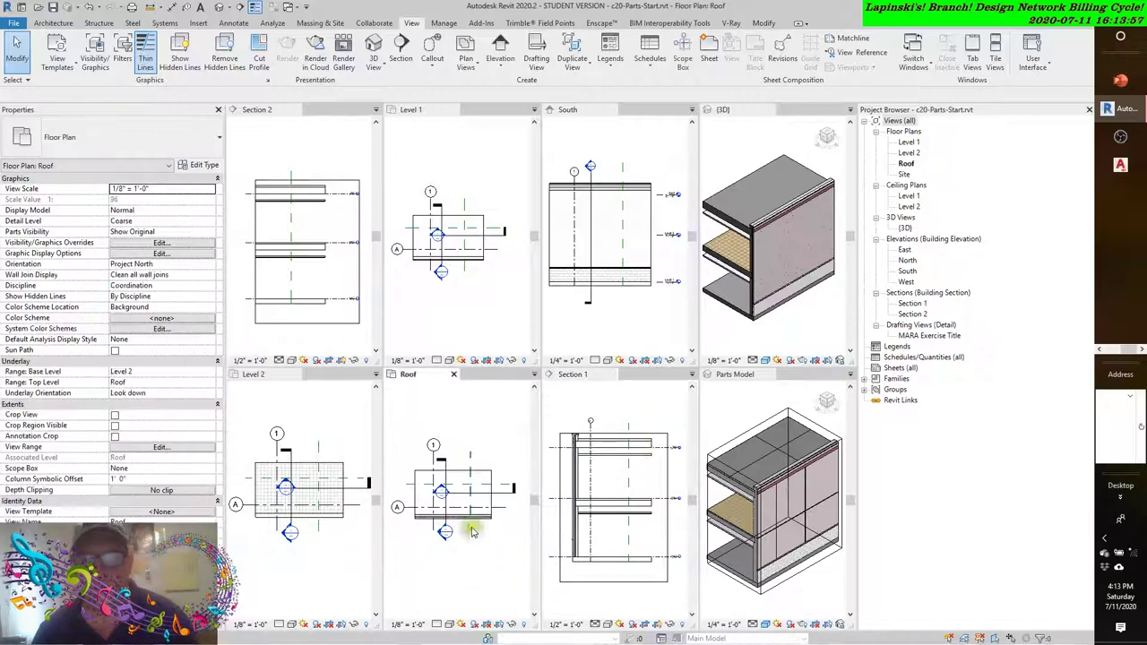
left_click(471, 531)
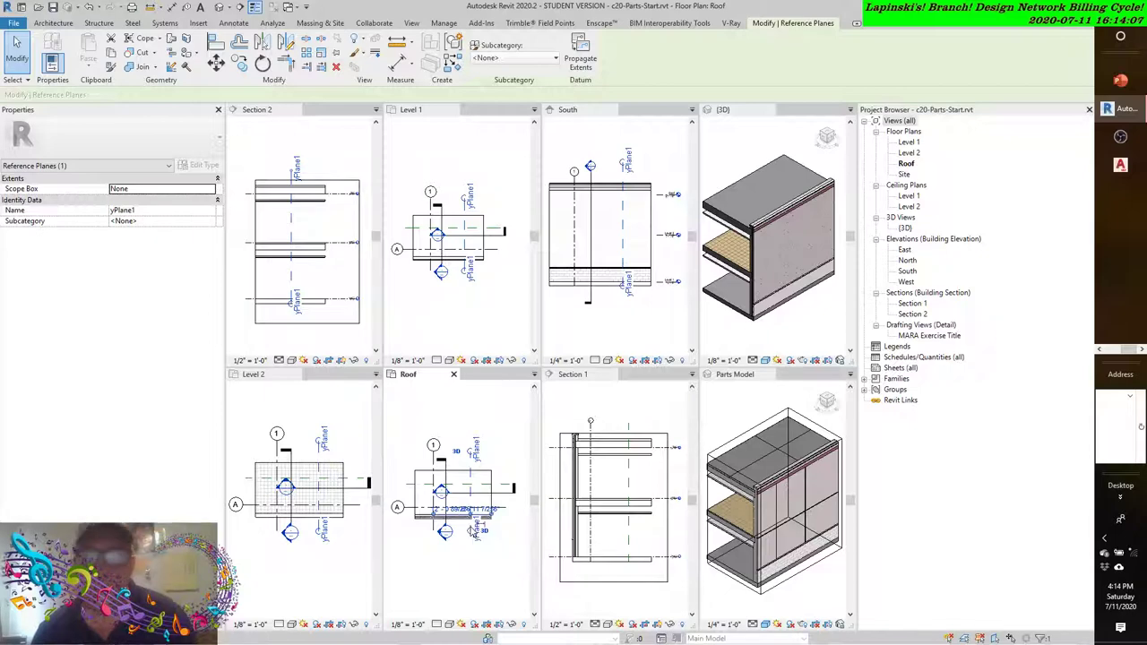
left_click(468, 553)
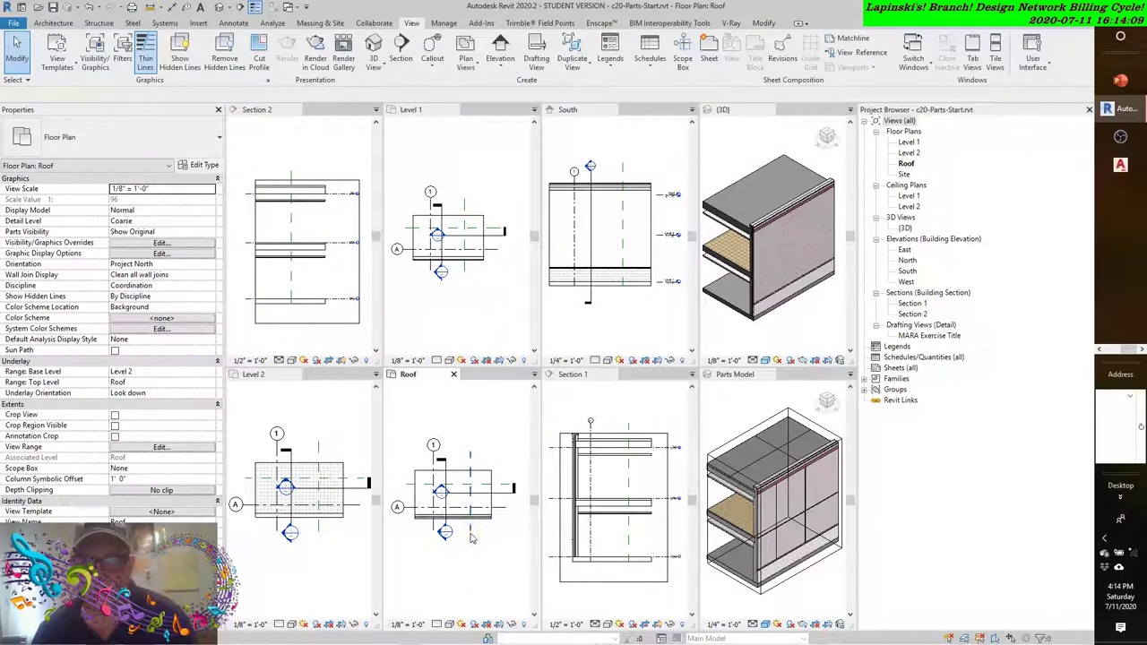
left_click(472, 536)
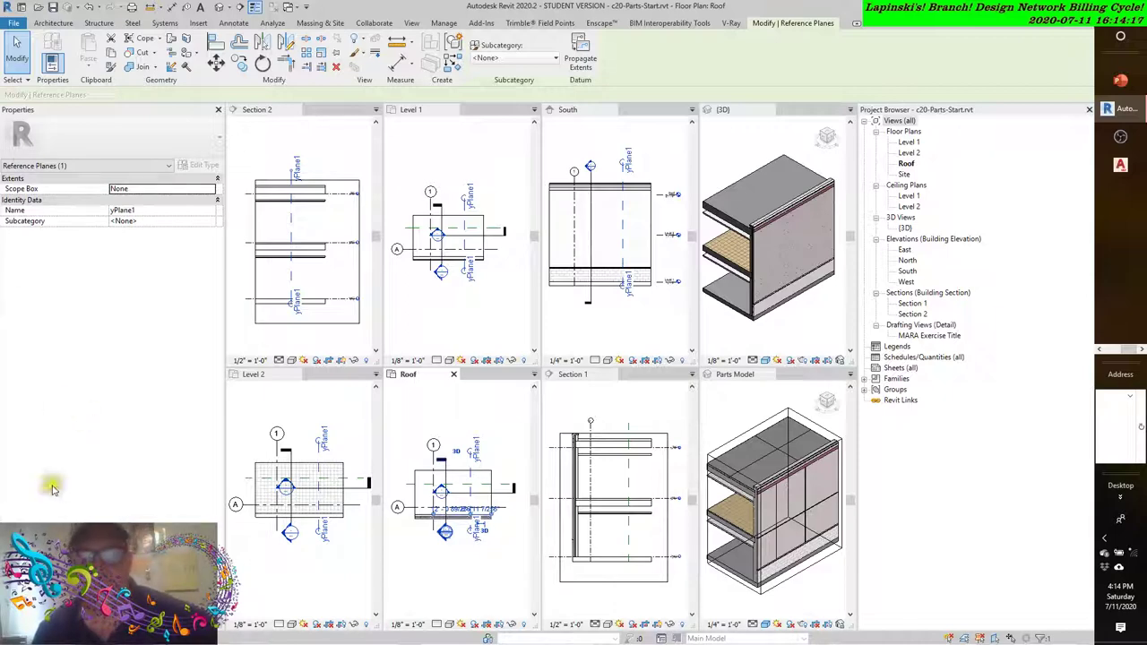
left_click(464, 320)
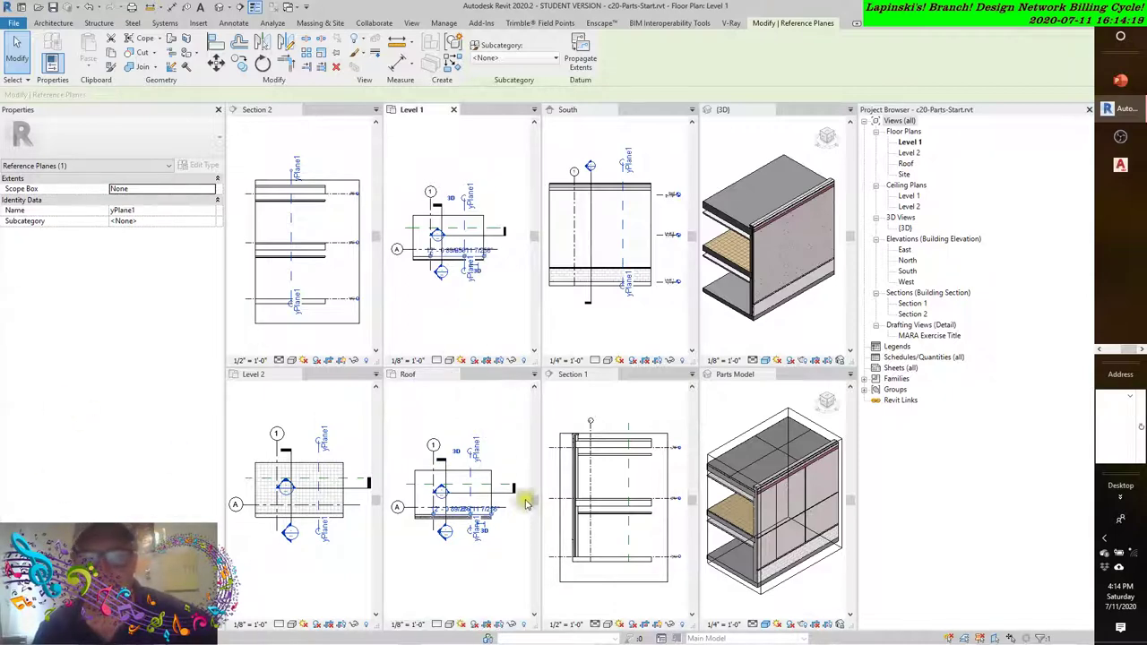
left_click(488, 314)
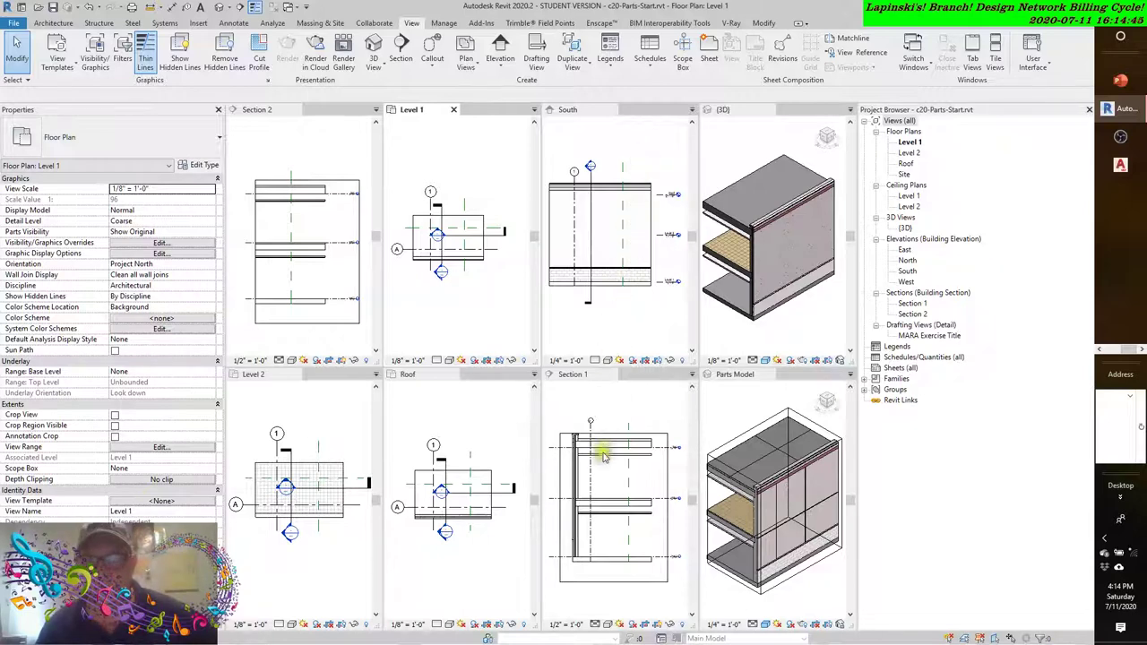
Activate Section 1 and select the horizontal reference plane xPlane1
left_click(815, 221)
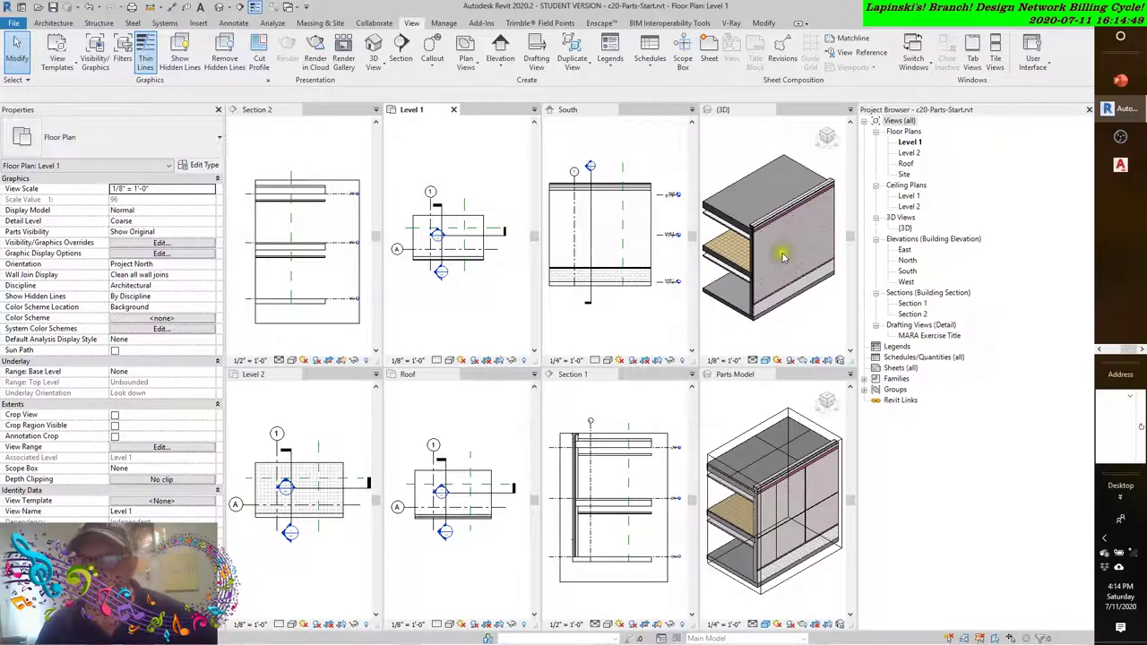
left_click(628, 474)
left_click(630, 484)
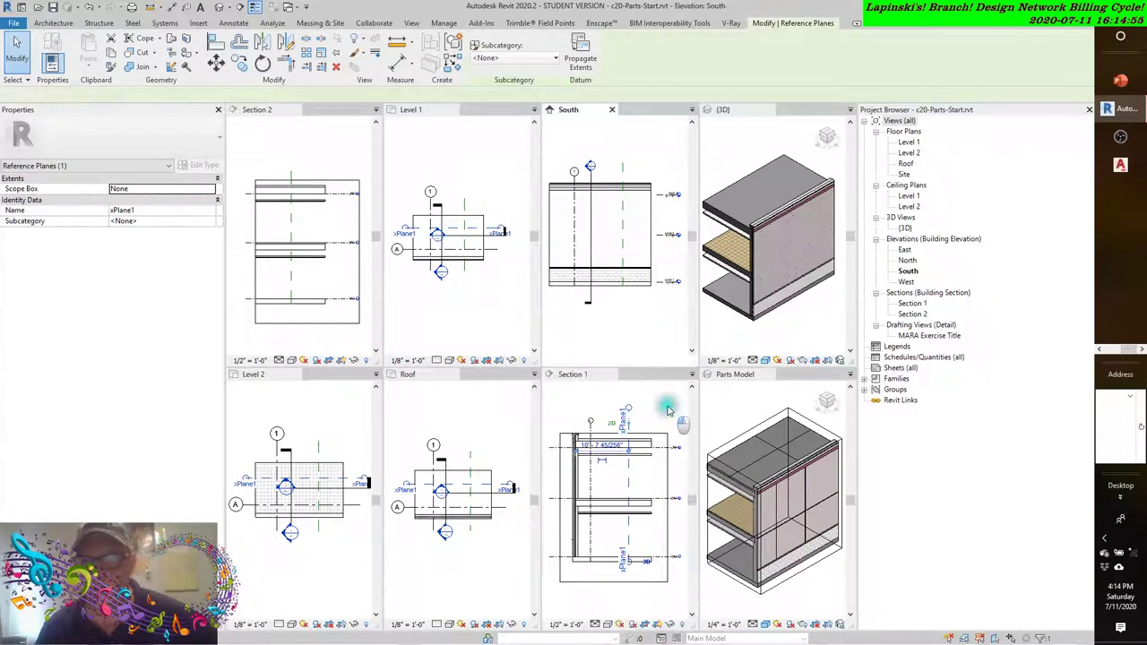
Activate Section 1 and Section 2, then select yPlane1 in the South elevation
left_click(554, 430)
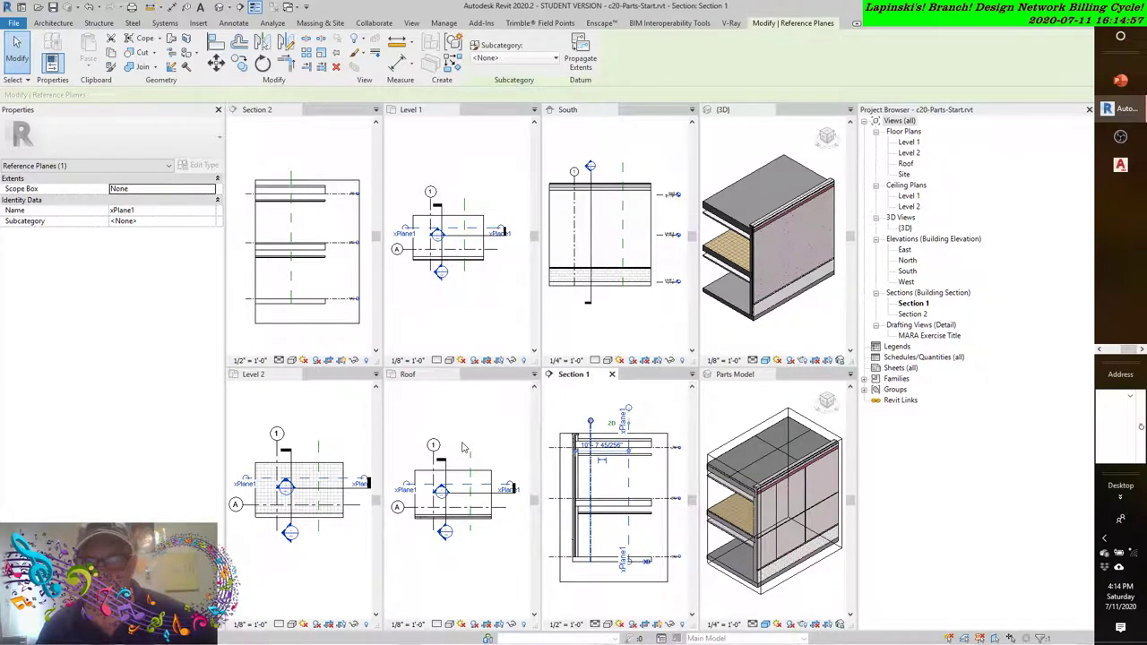
left_click(280, 234)
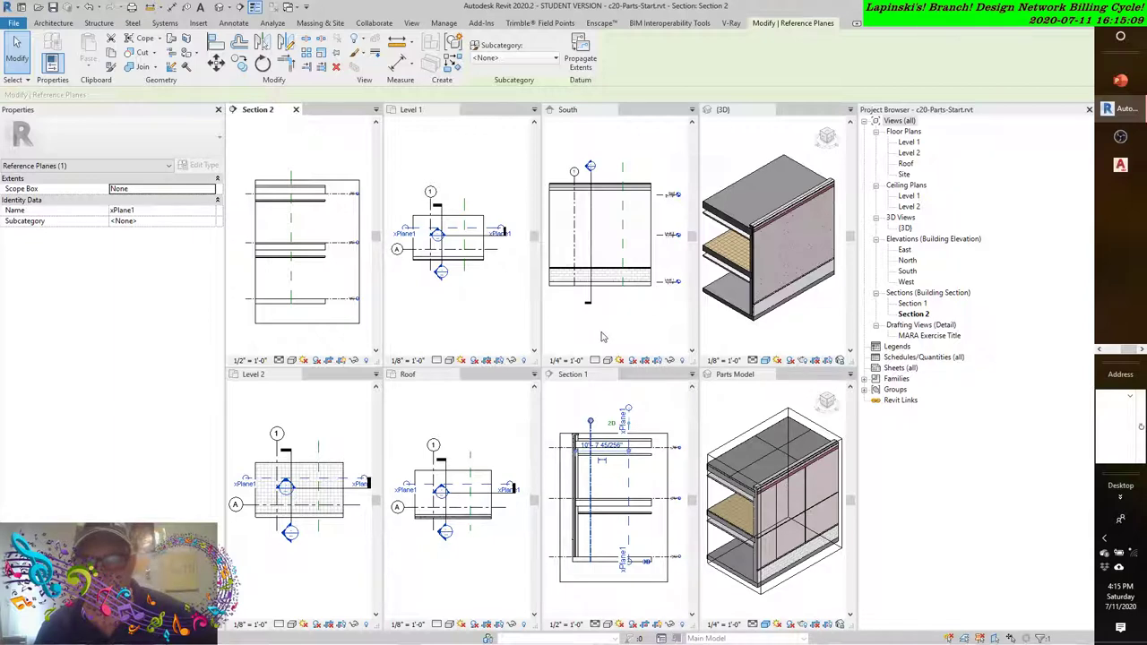
left_click(625, 171)
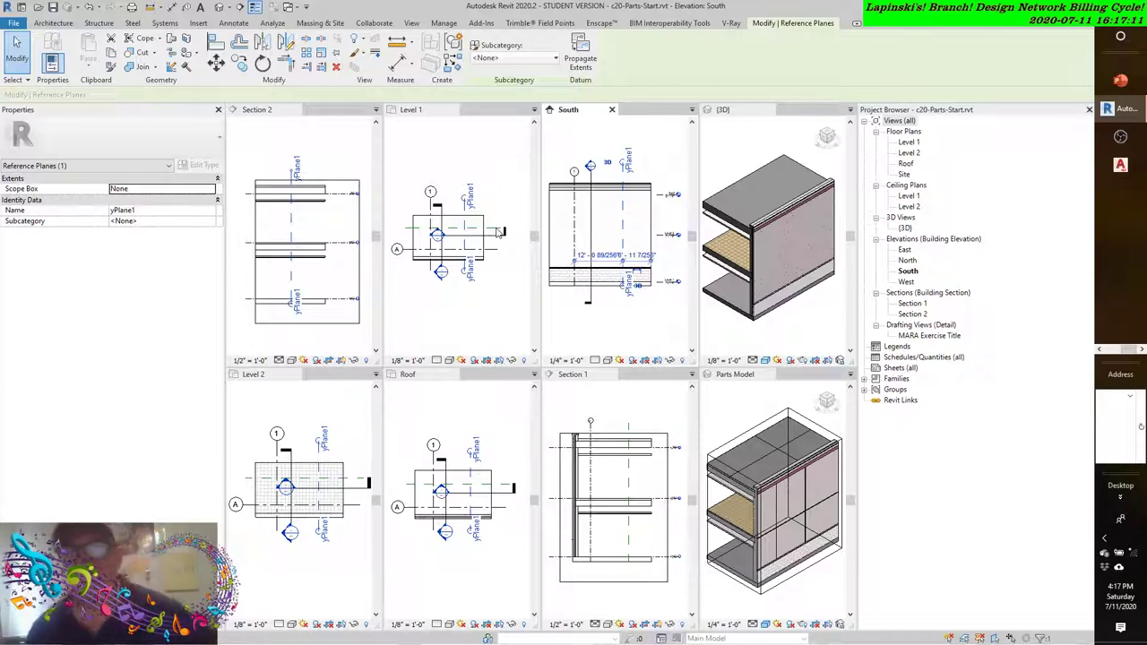
left_click(732, 159)
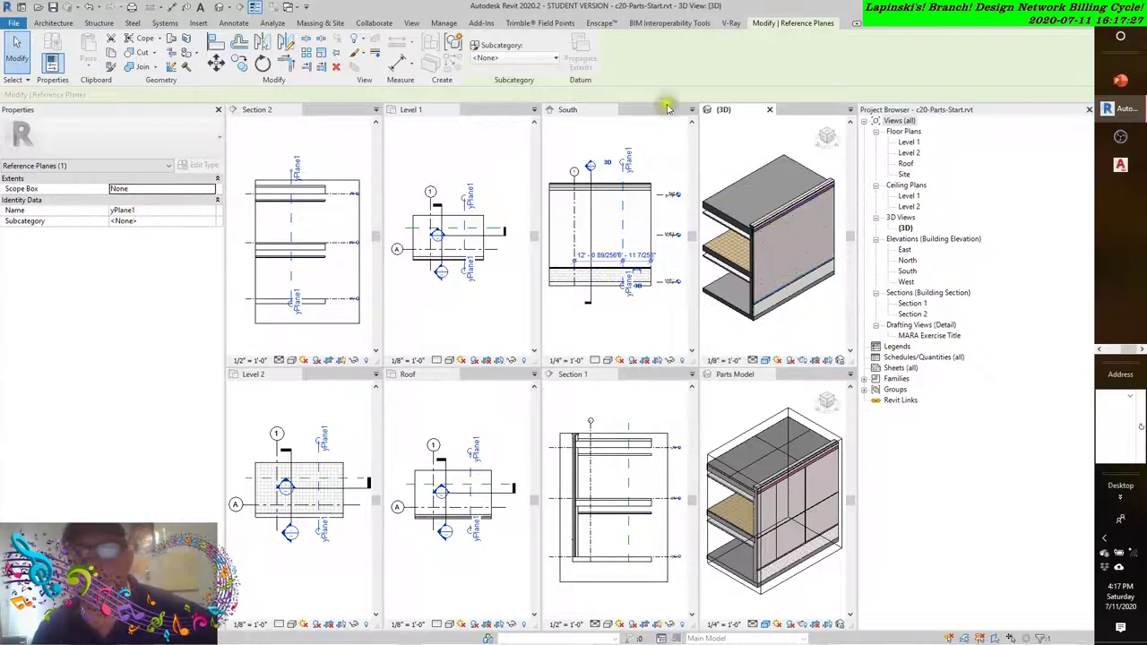
left_click(730, 158)
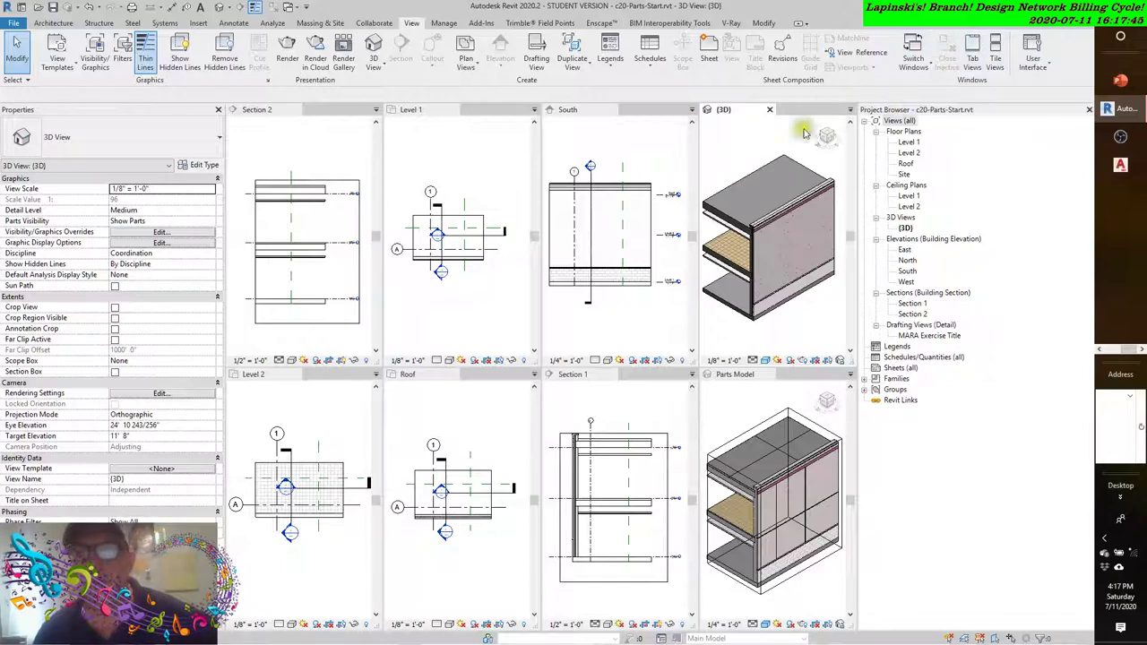
Tab the views with Section 2 zoomed to fit, close inactive views, and show Parts Model
left_click(657, 142)
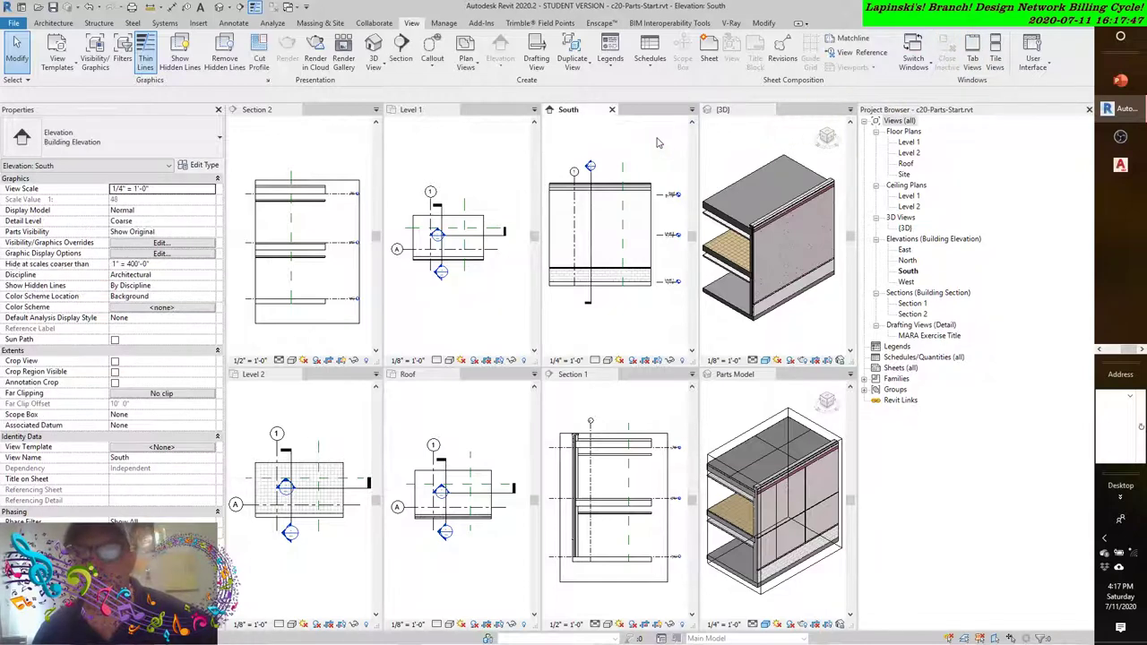
left_click(994, 45)
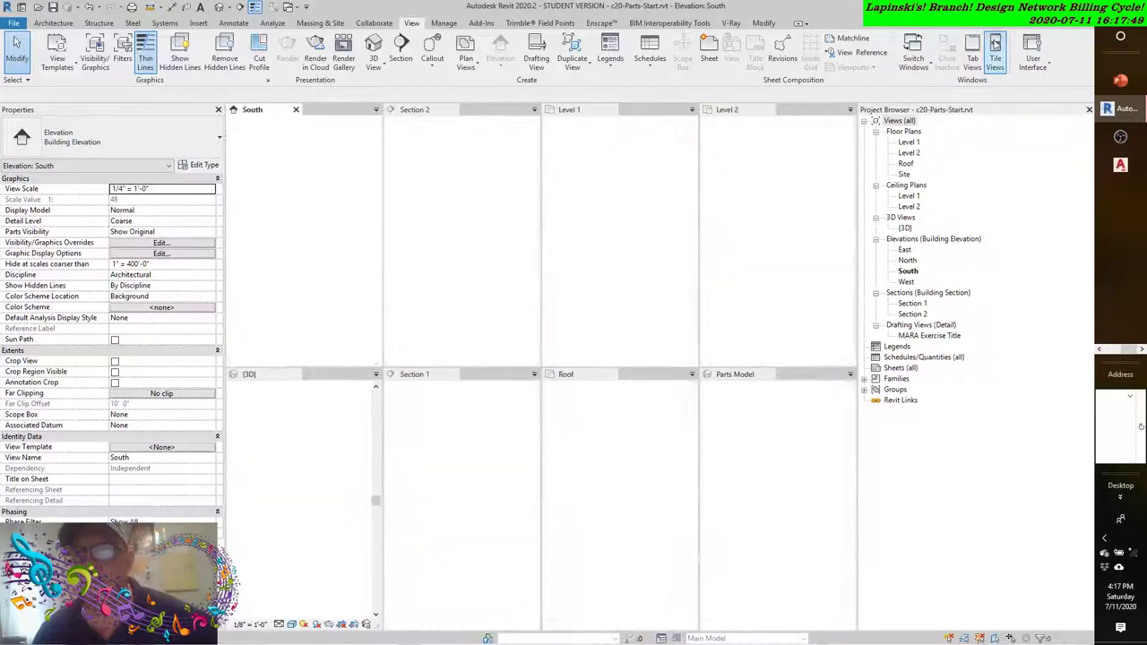
left_click(498, 141)
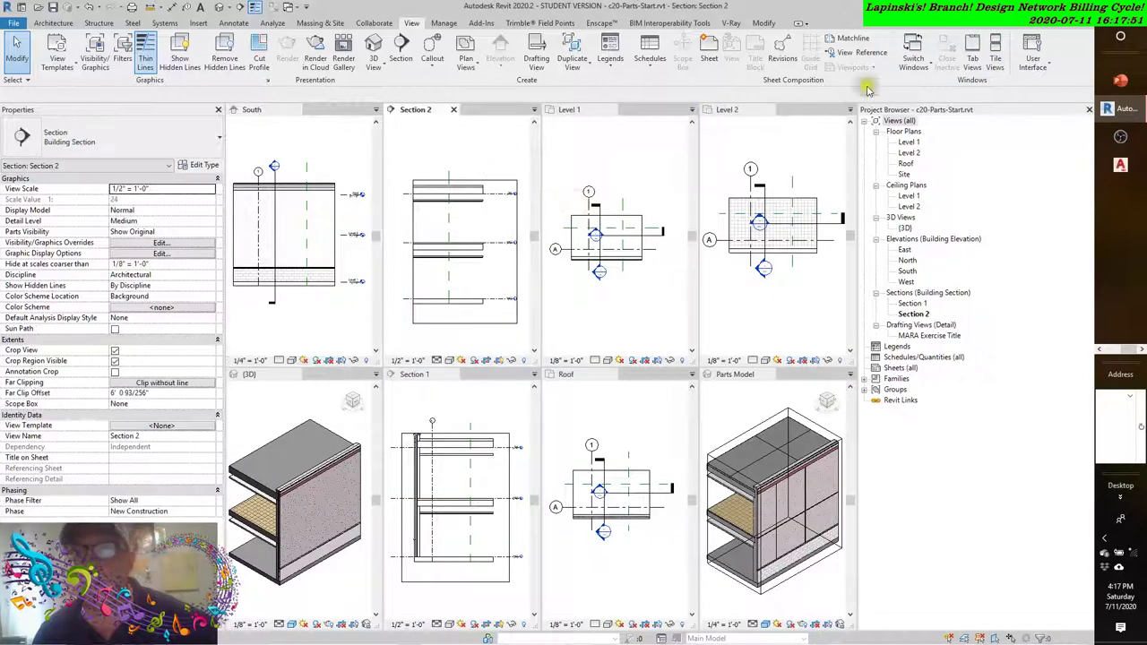
left_click(972, 52)
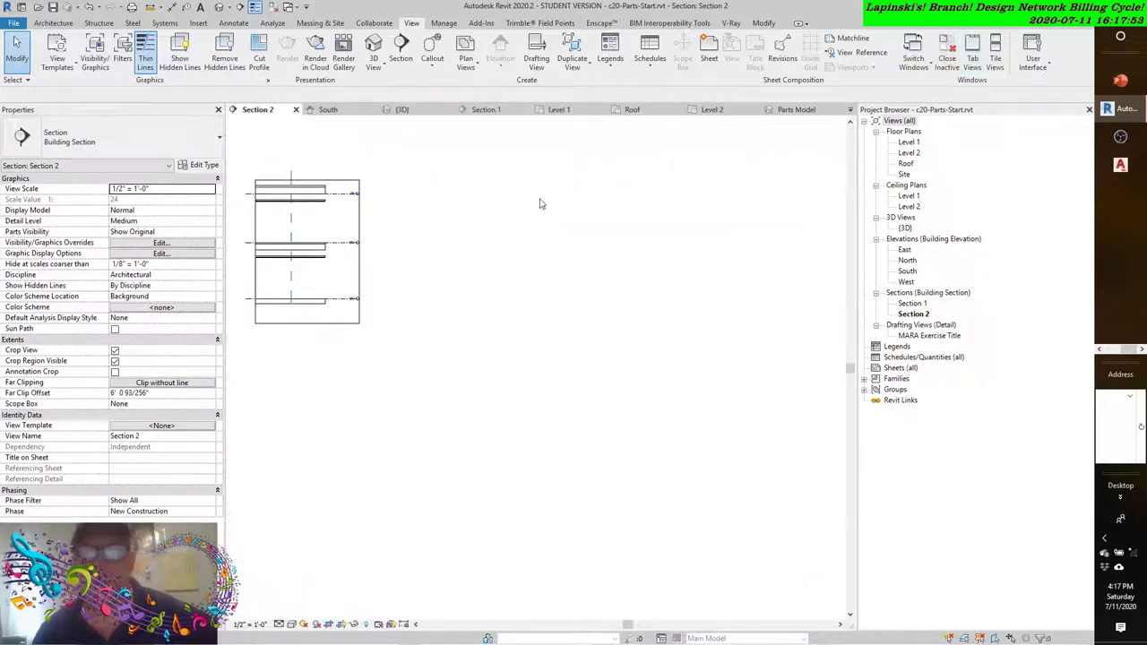
key("z")
key("f")
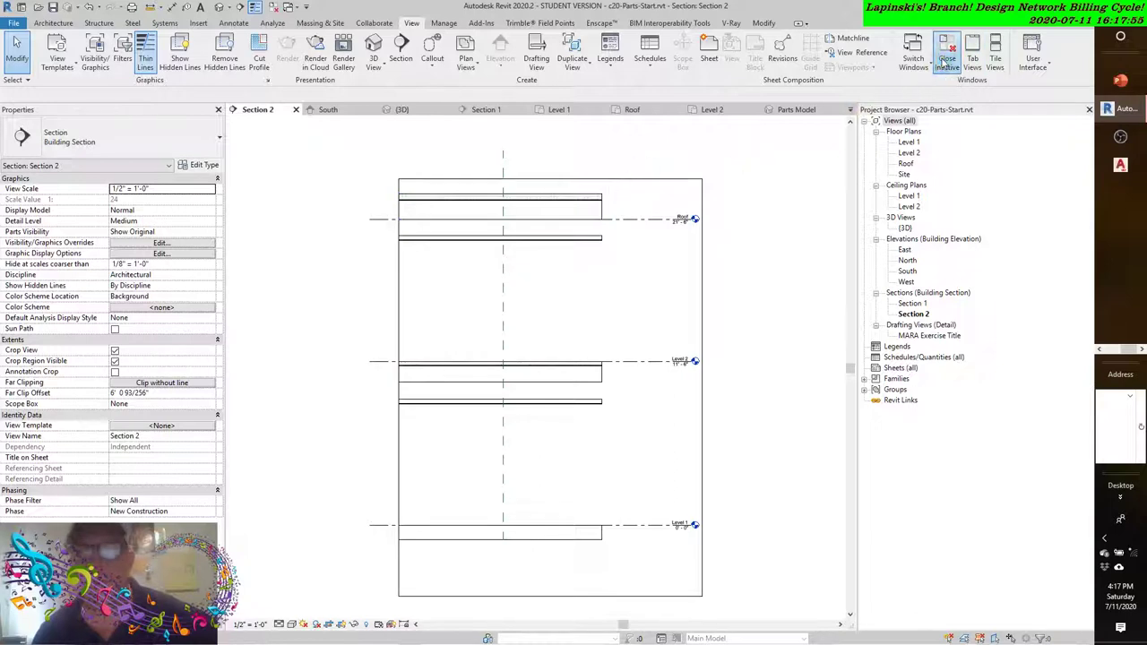
left_click(945, 59)
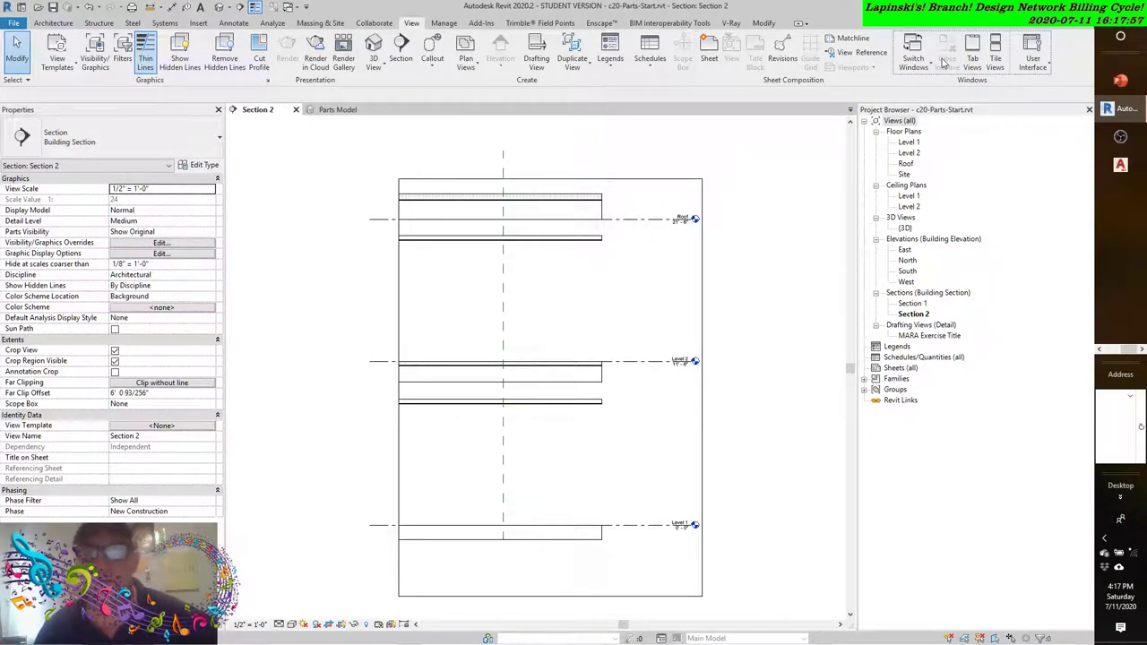
left_click(335, 110)
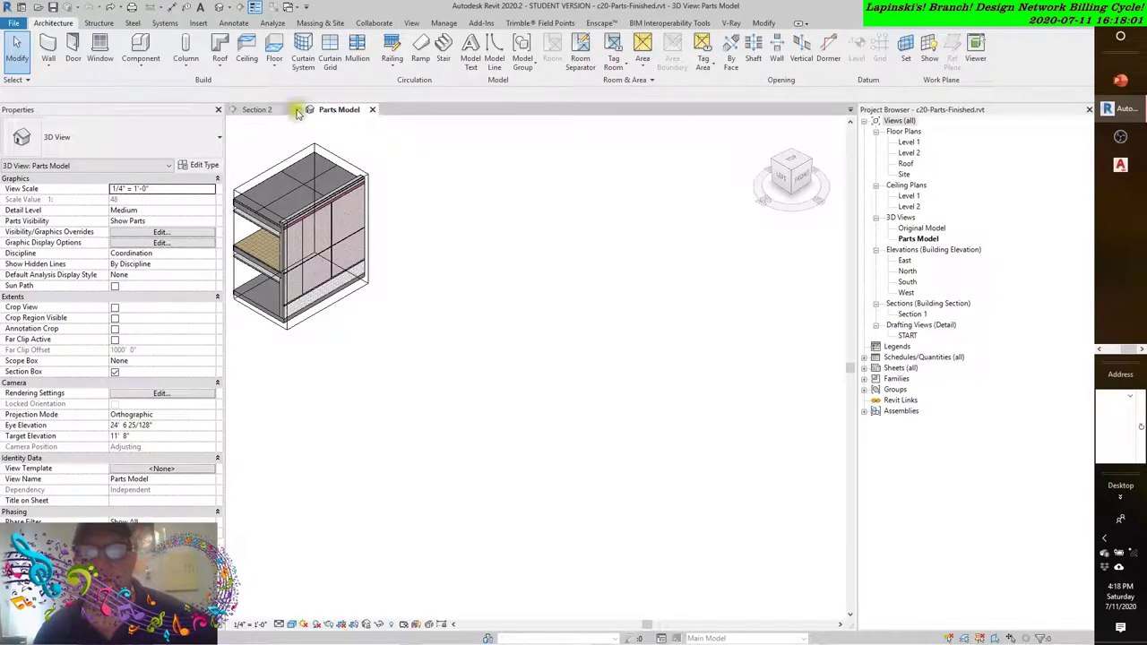
Open the start file's {3D} view, close Section 2, and tile it beside Parts Model
left_click(256, 111)
left_click(350, 112)
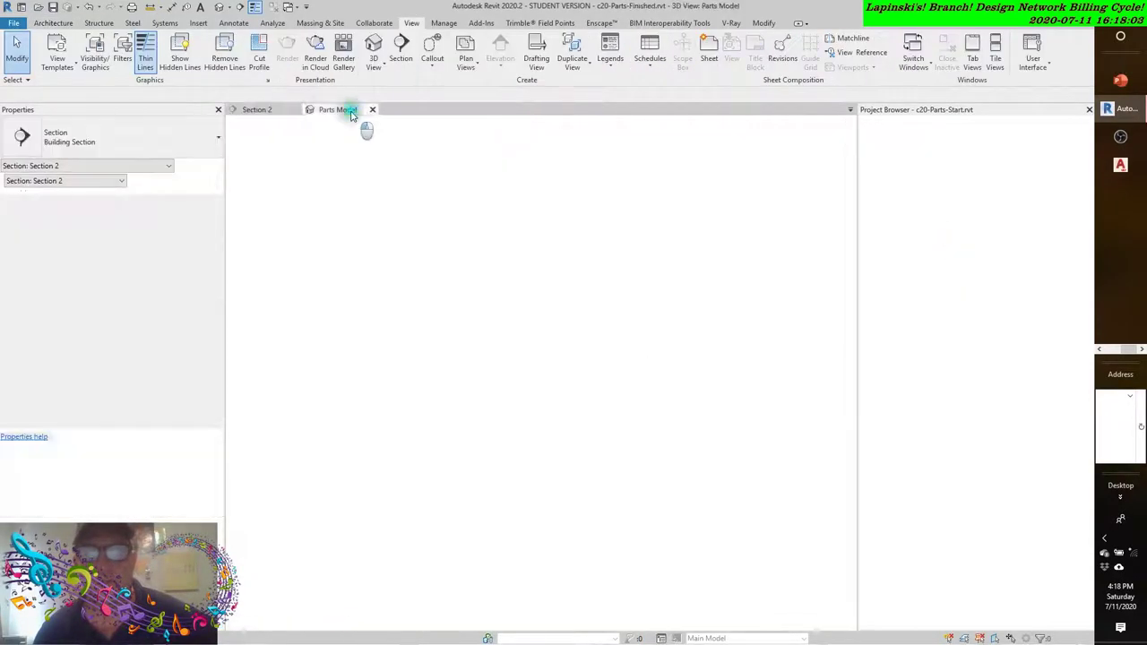
left_click(280, 115)
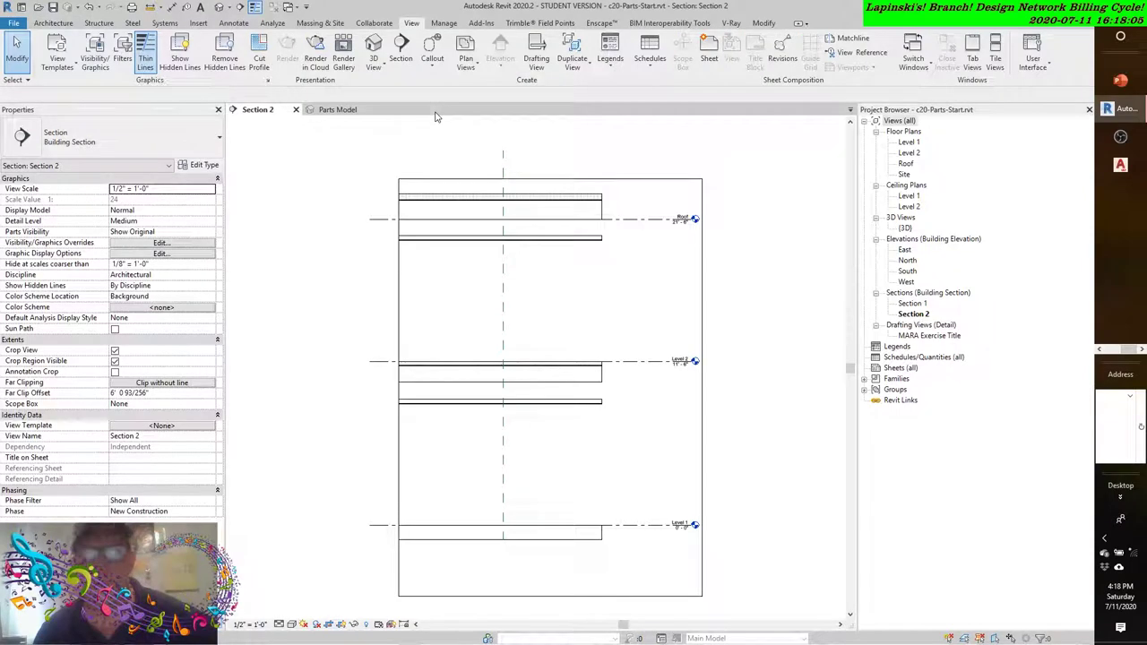
left_click(896, 228)
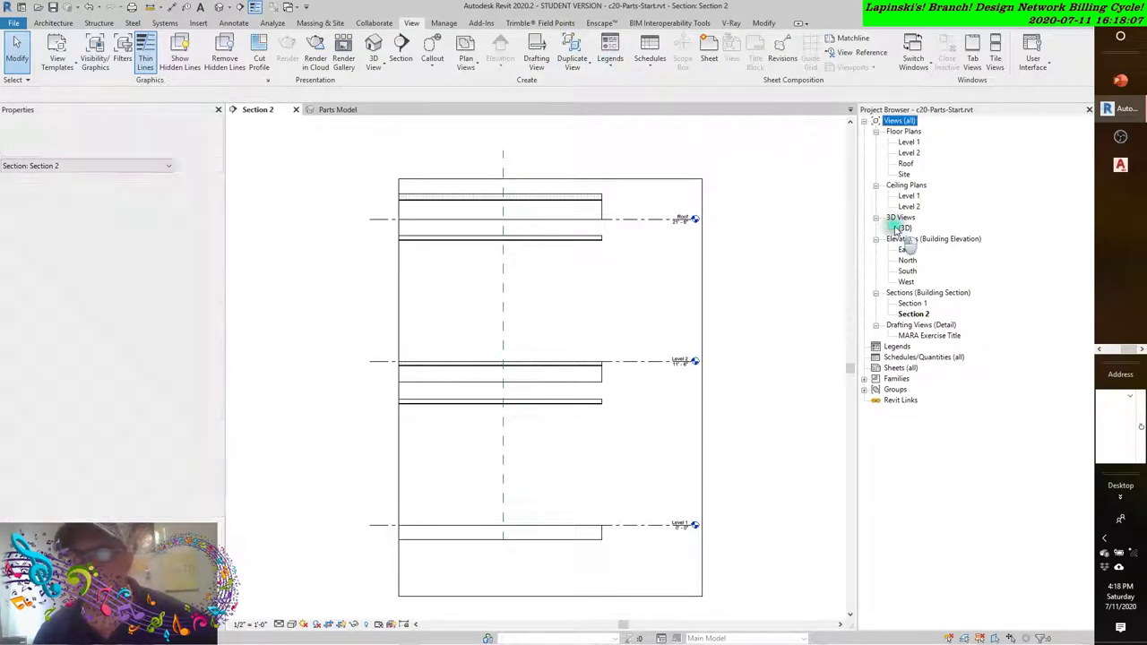
double_click(900, 228)
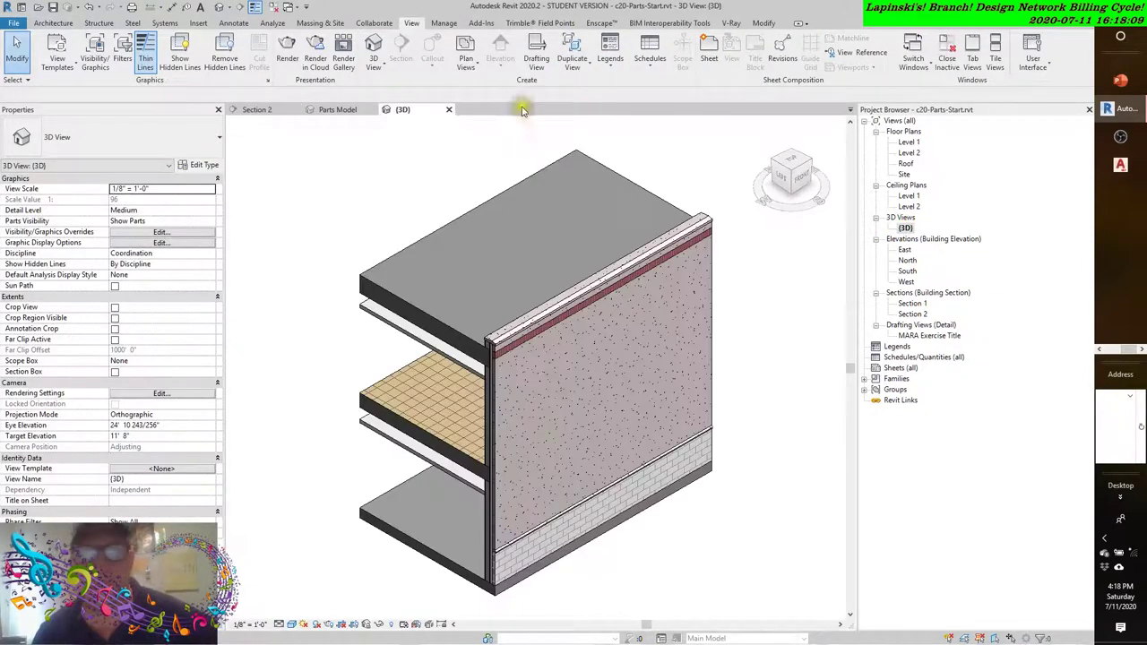
left_click(296, 109)
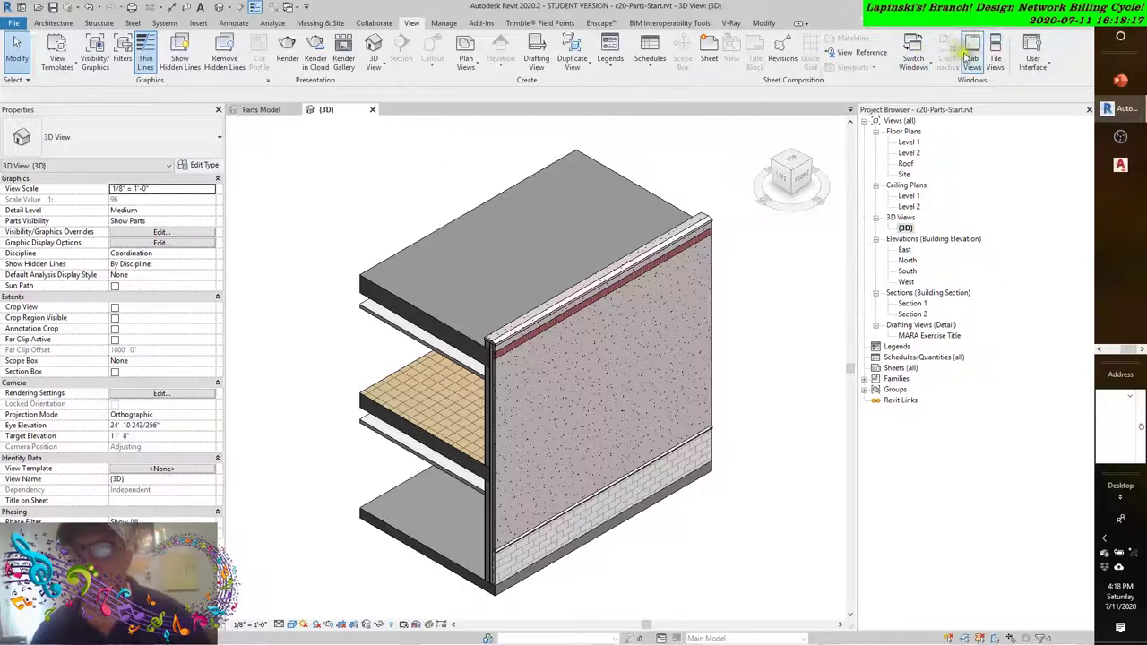
left_click(995, 54)
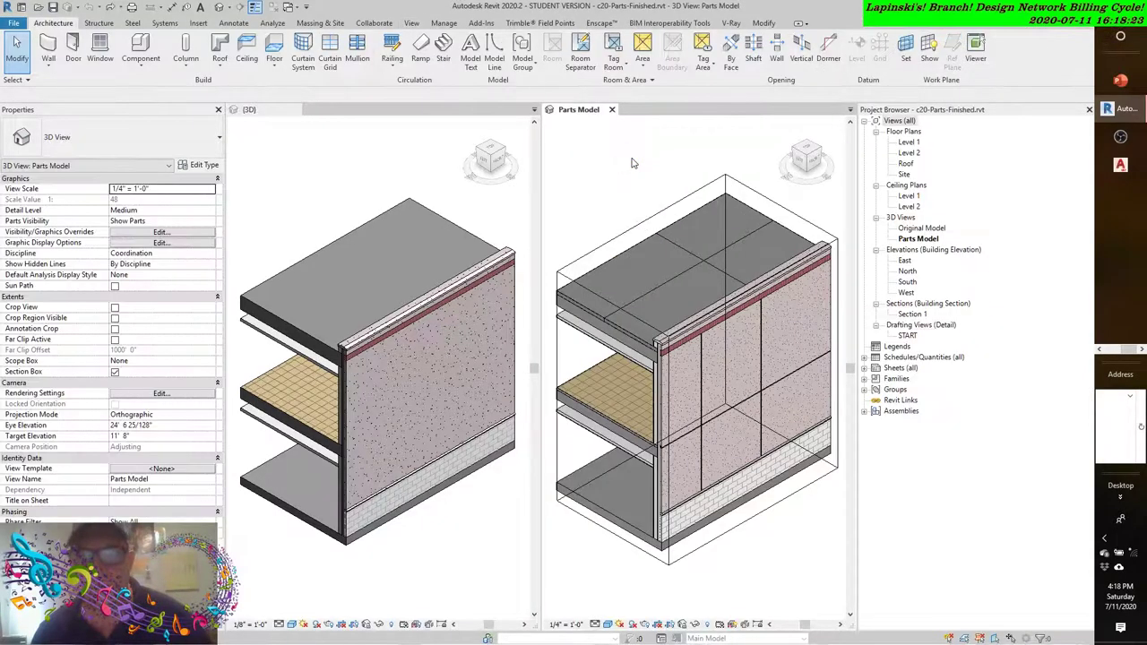
From the active {3D} view, bring up the Open dialog for the c20 Construction folder
left_click(400, 166)
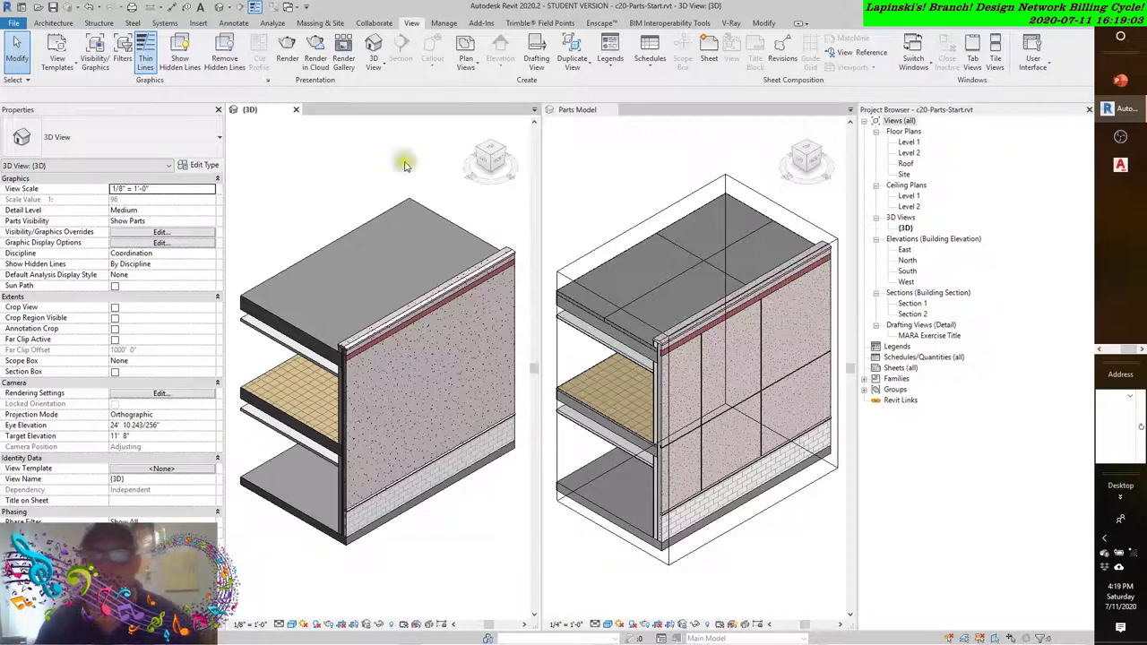
left_click(37, 9)
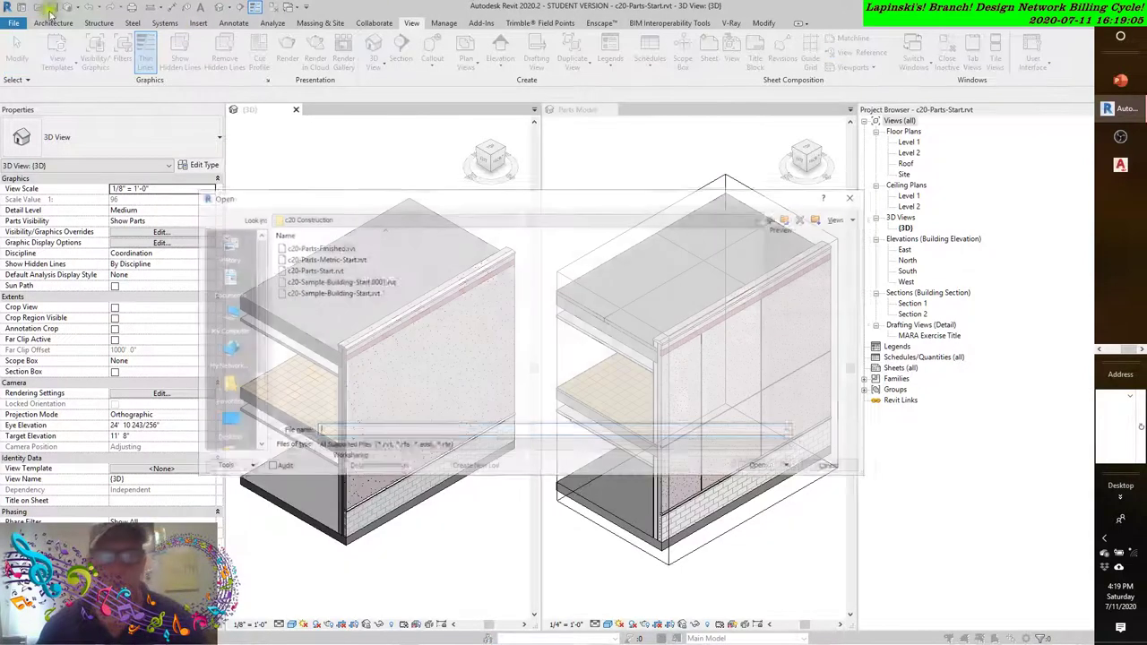
Browse from the lecture files folder to C:\ProgramData\Autodesk in the Open dialog
left_click(788, 218)
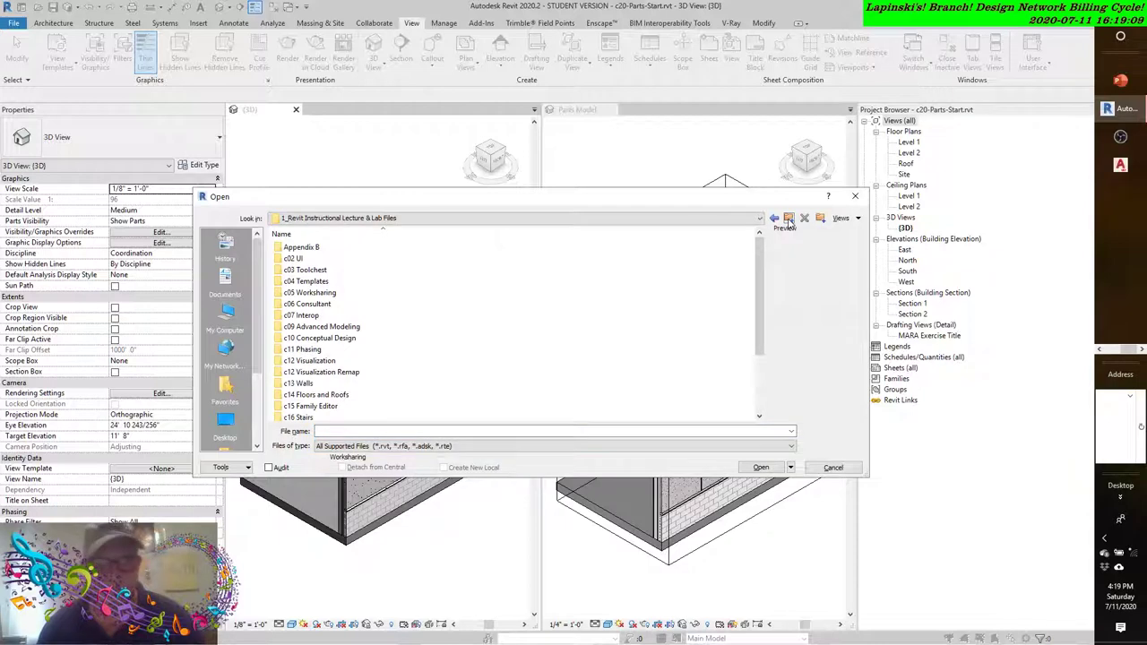
left_click(735, 221)
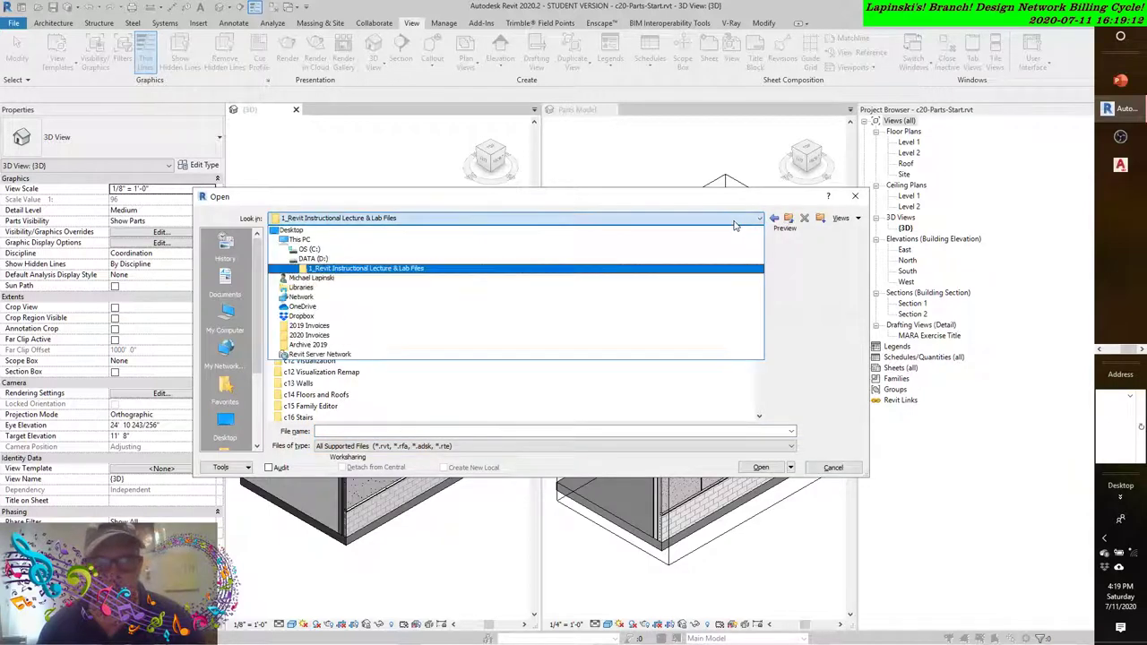
left_click(311, 249)
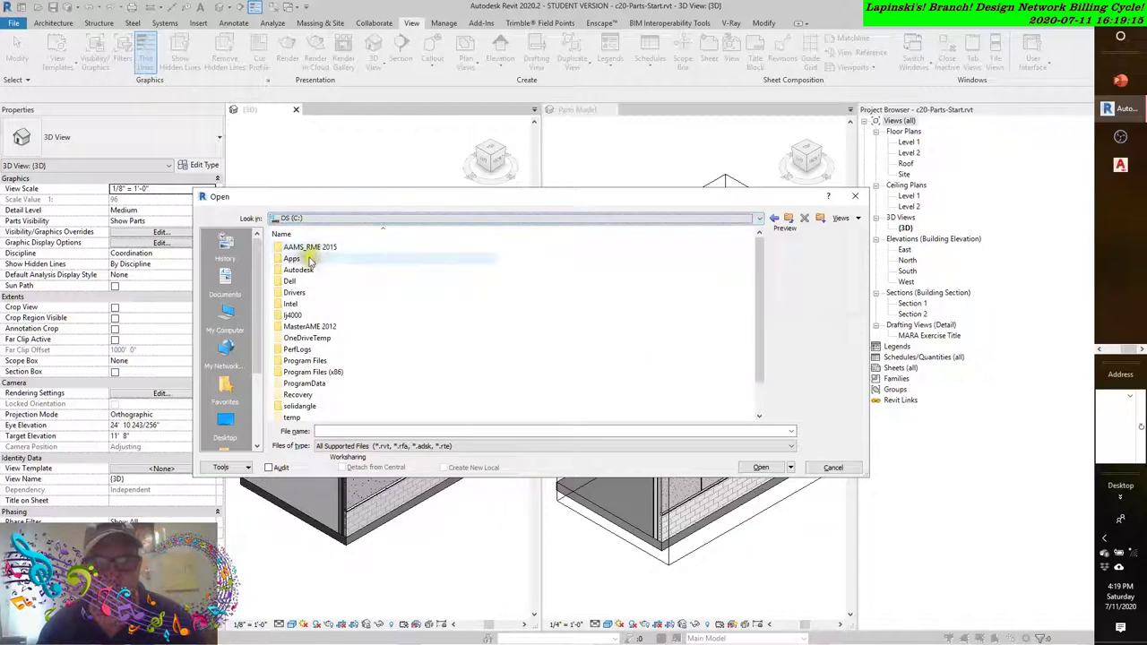
double_click(302, 384)
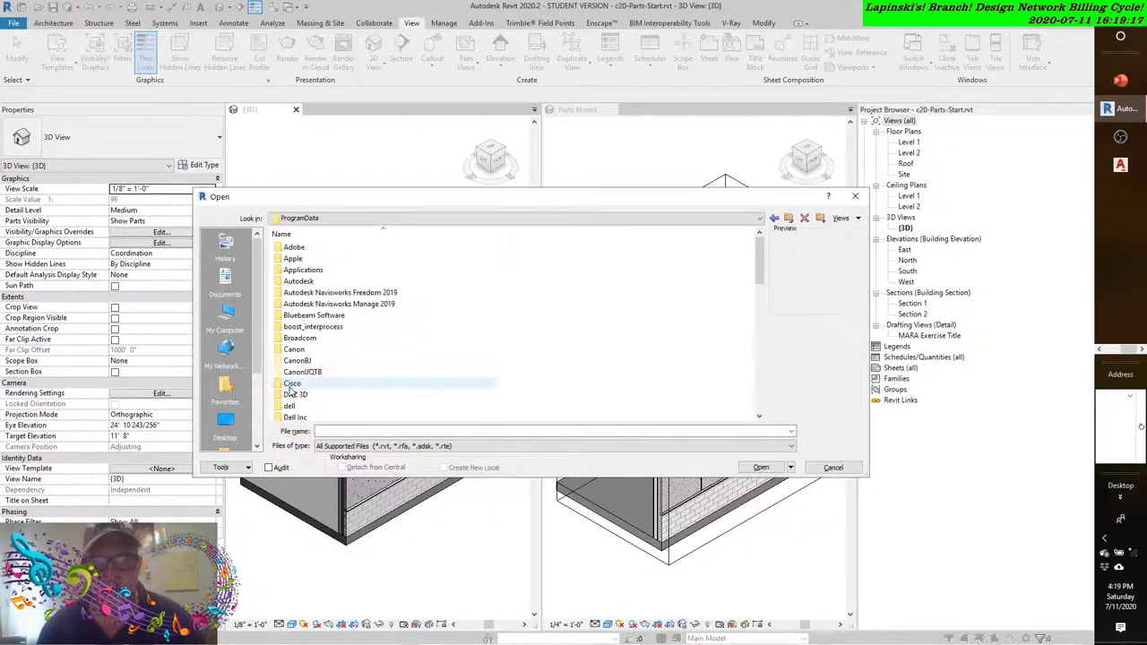
left_click(292, 282)
double_click(292, 282)
Go into RVT 2020 > Libraries > US Imperial > Profiles > Division Profiles
scroll(292, 322, "down", 15)
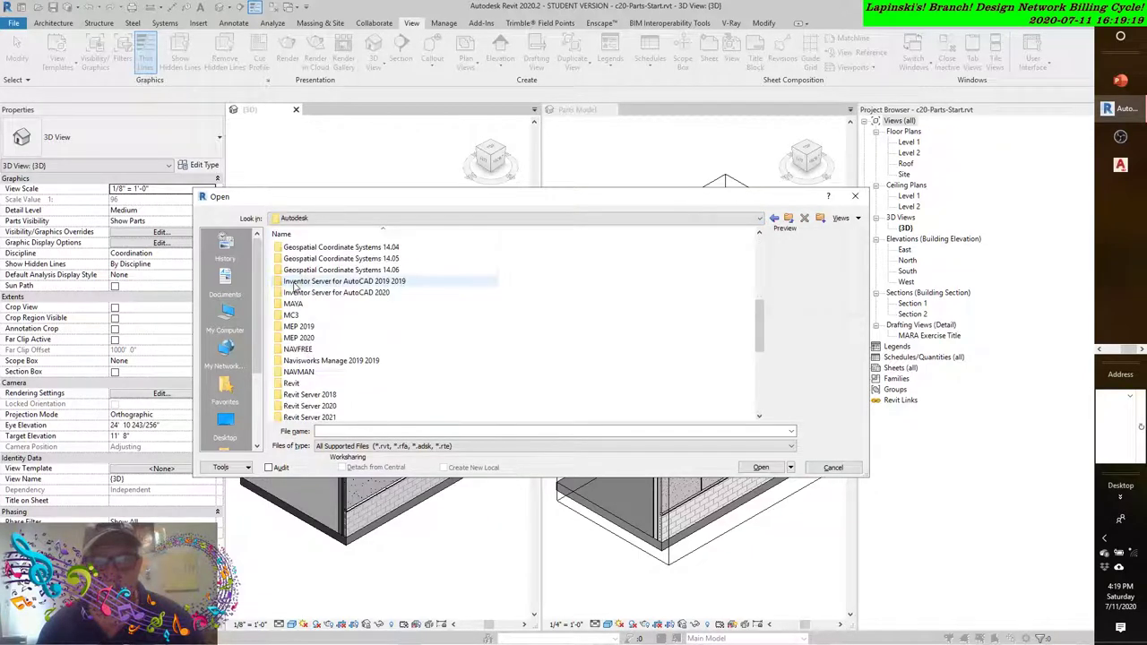
left_click(296, 384)
double_click(297, 383)
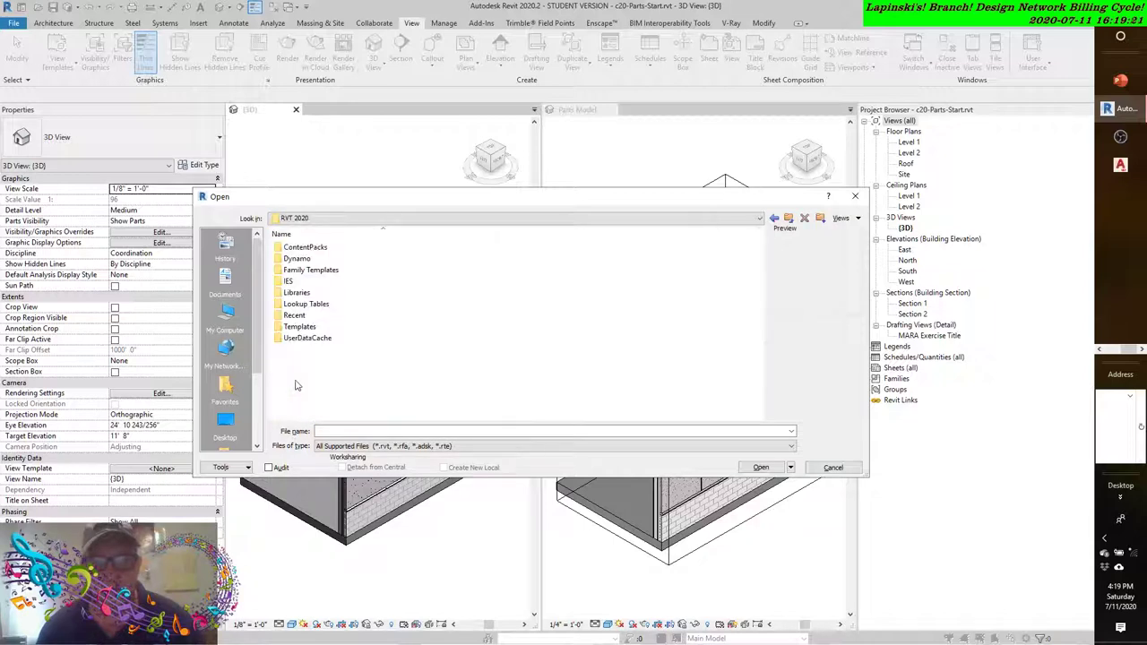
double_click(305, 294)
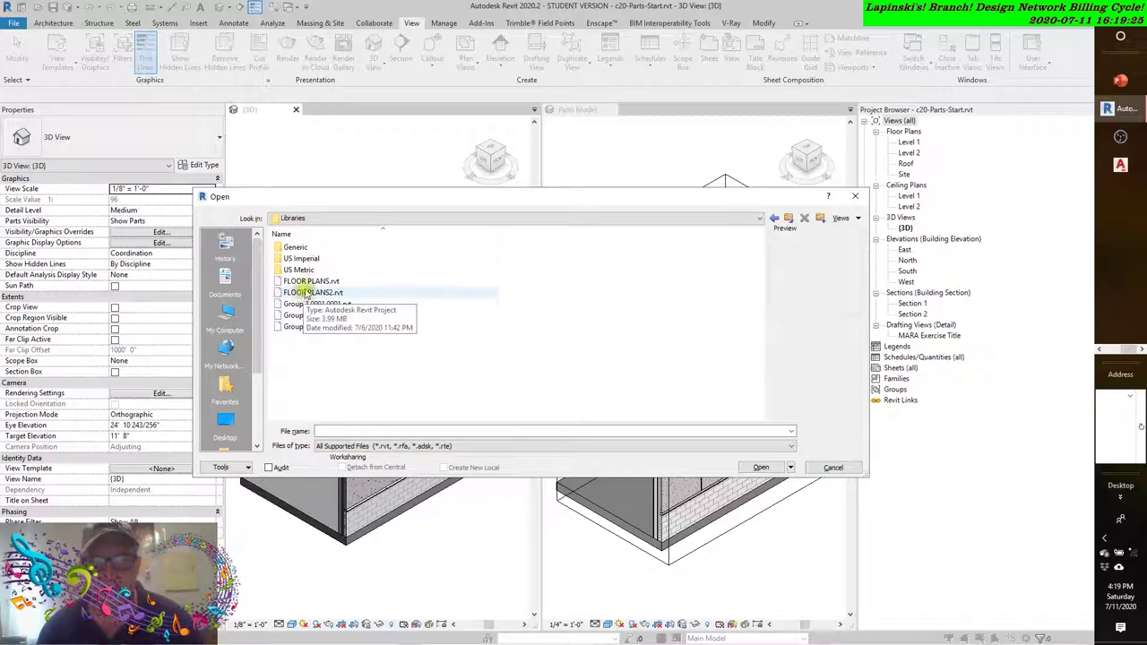
double_click(302, 259)
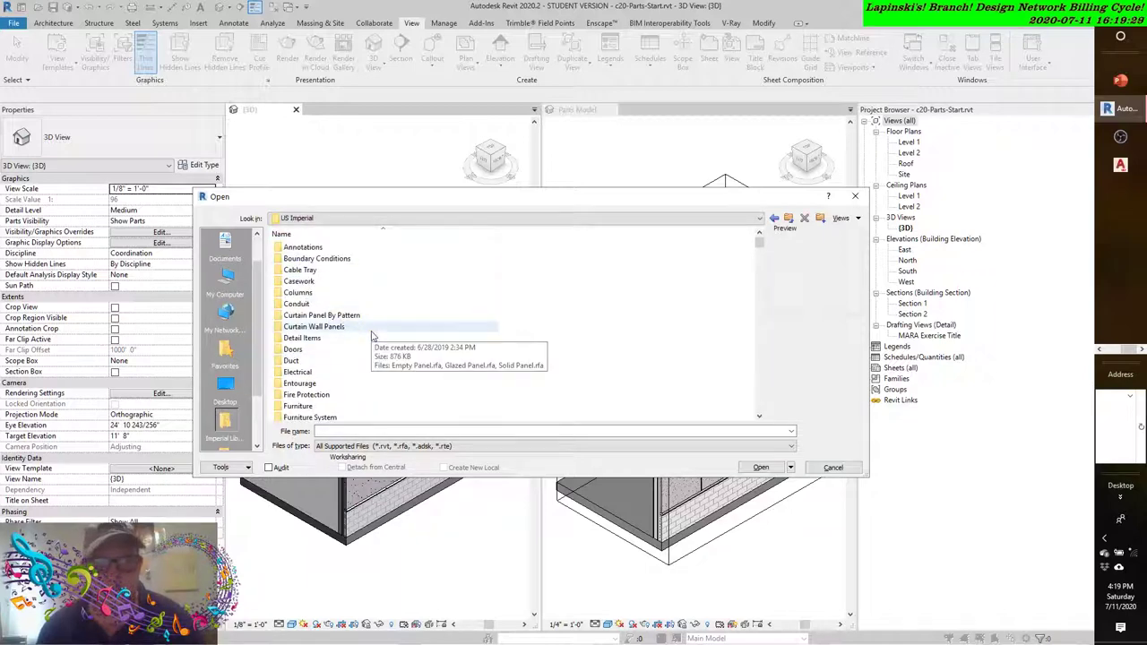
scroll(378, 314, "down", 4)
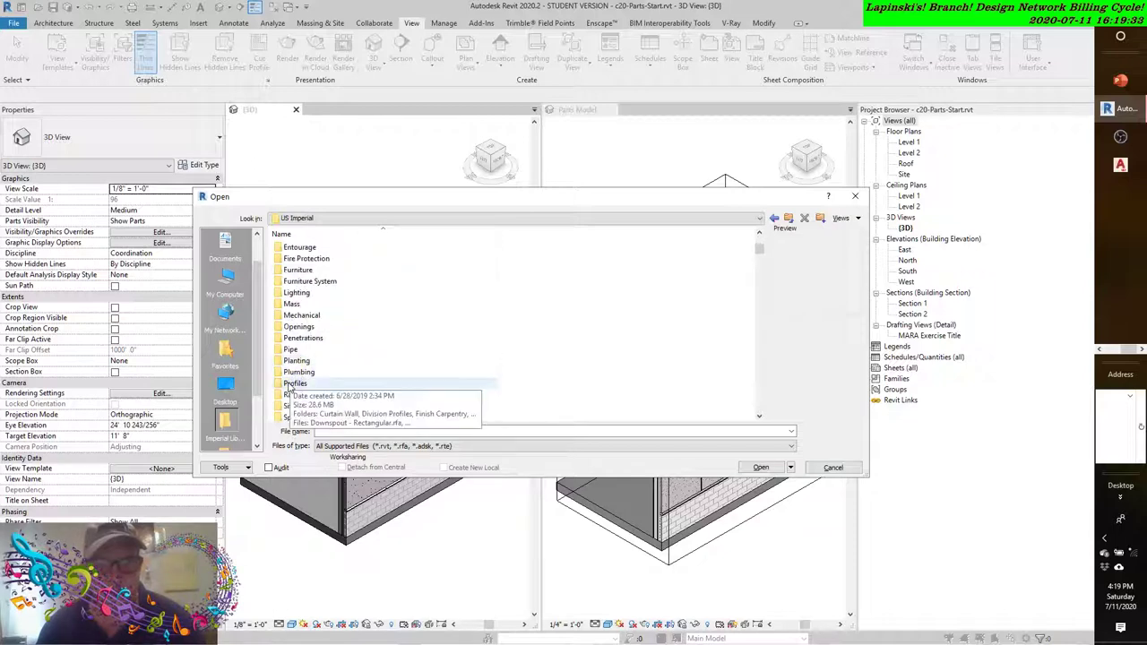
double_click(294, 384)
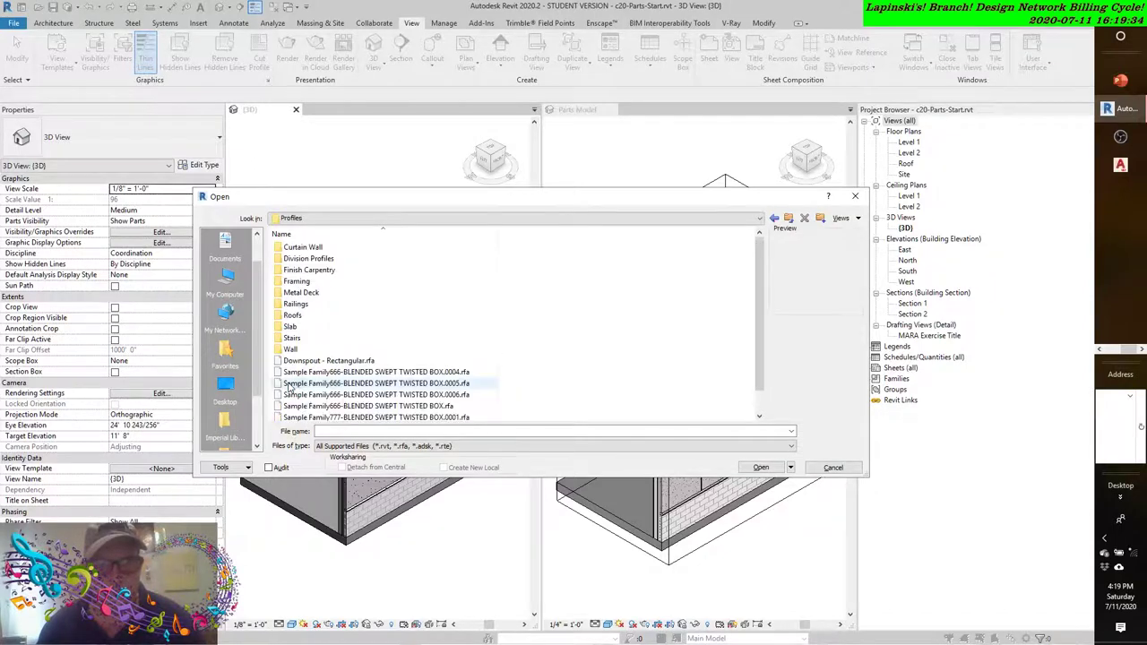
double_click(319, 259)
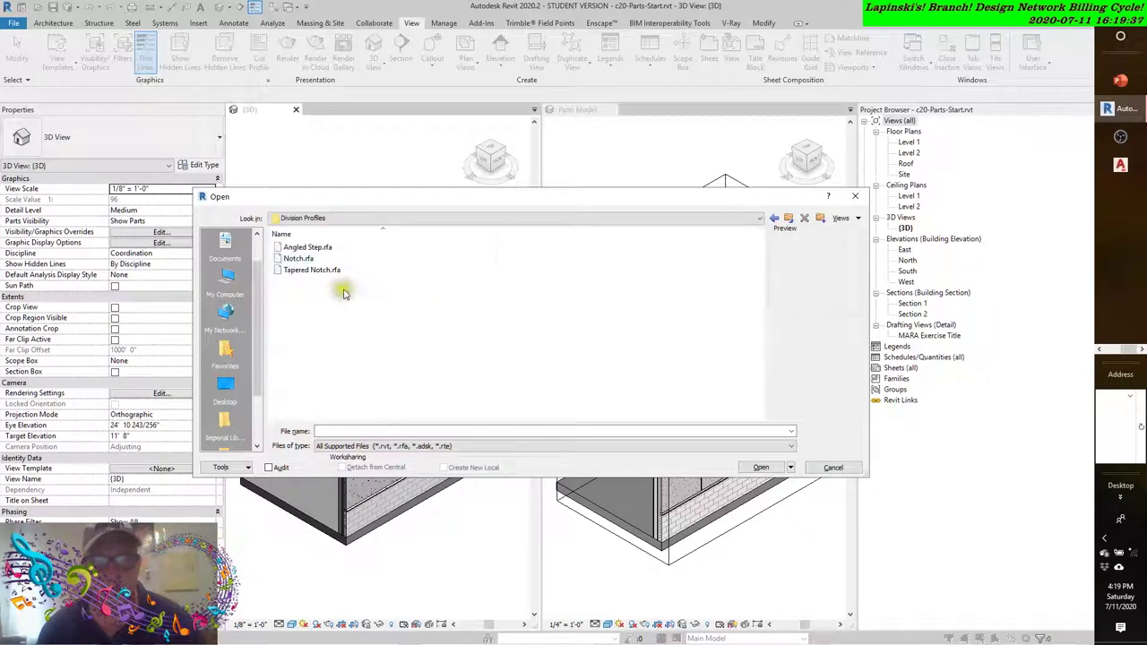
Preview Angled Step, Notch and Tapered Notch, then open Tapered Notch.rfa
left_click(310, 249)
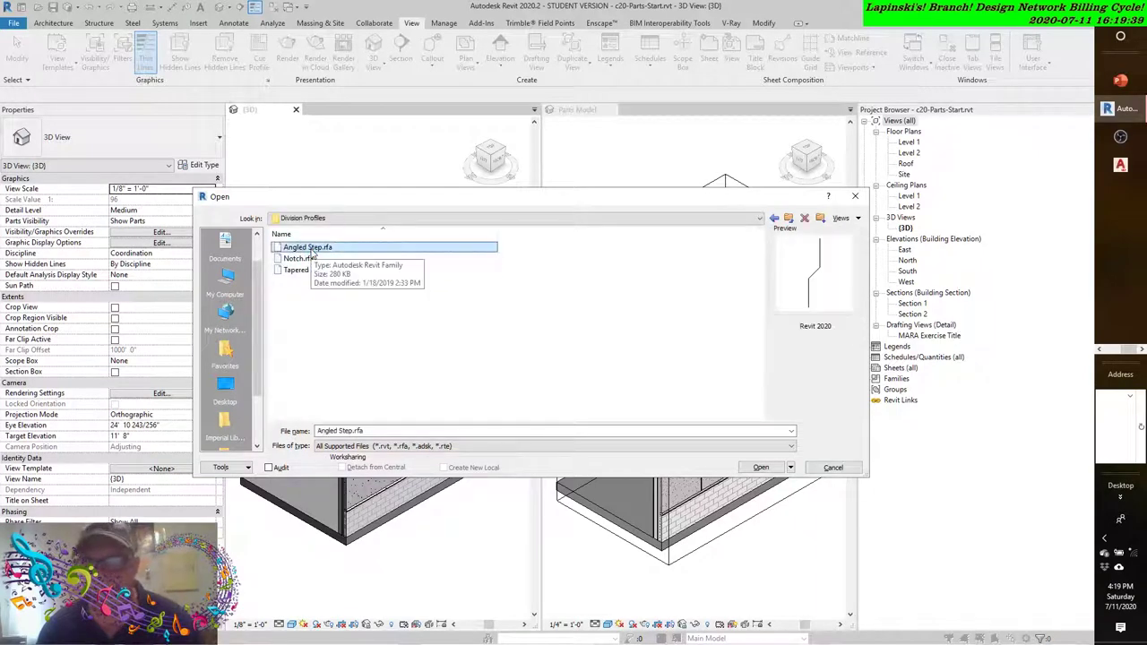
left_click(298, 259)
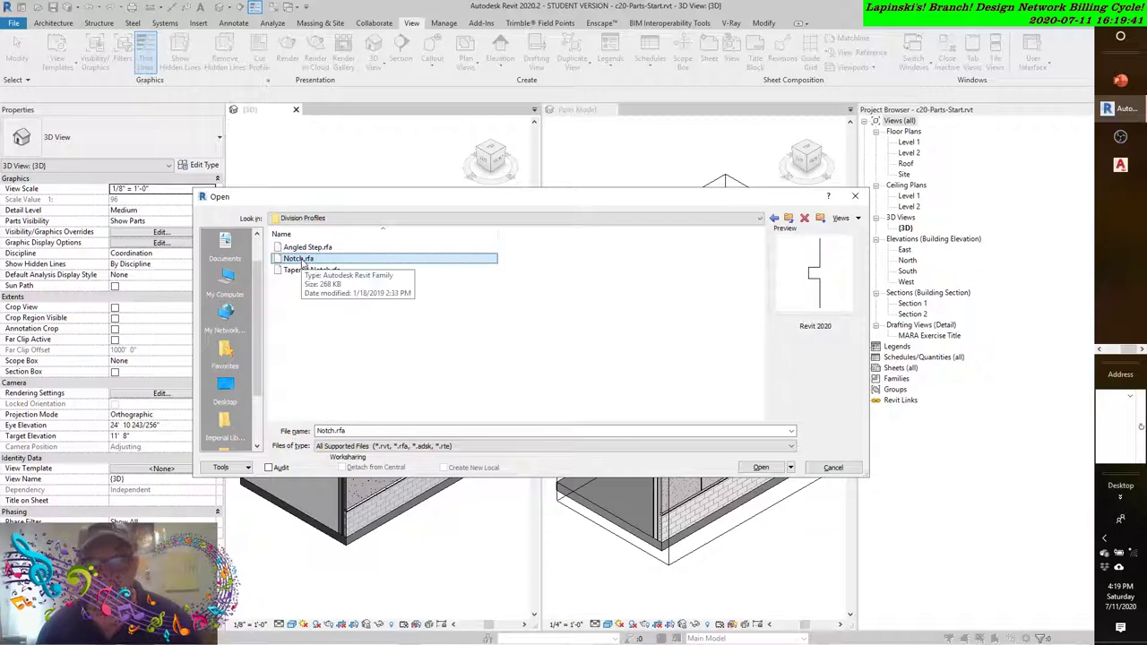
left_click(302, 270)
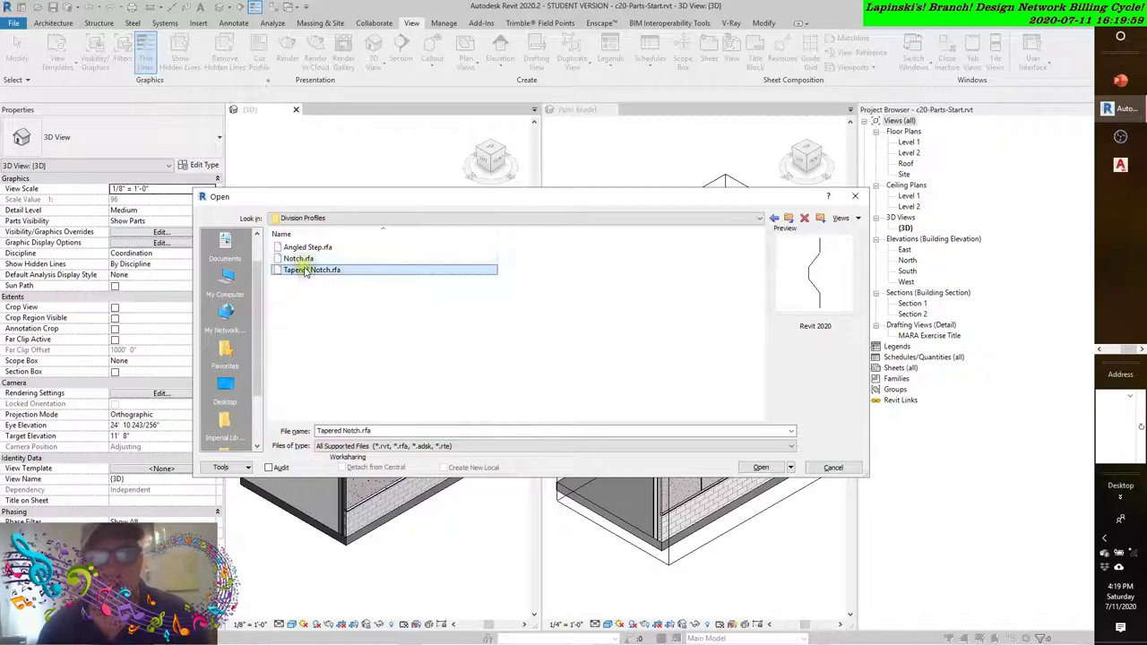
left_click(323, 270)
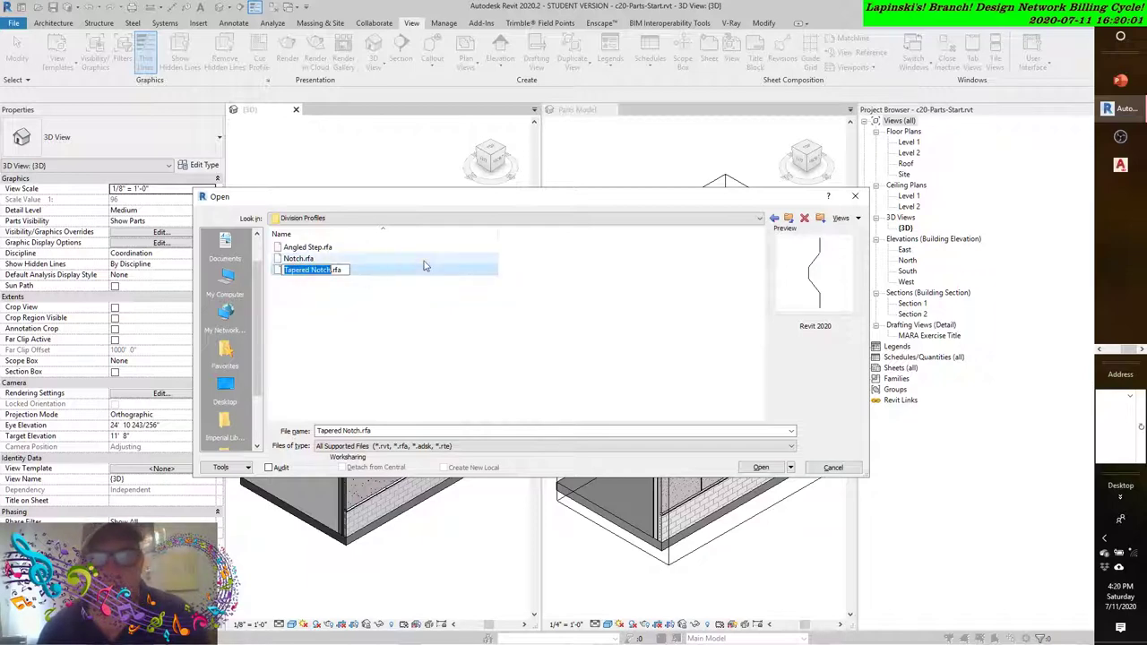
double_click(319, 270)
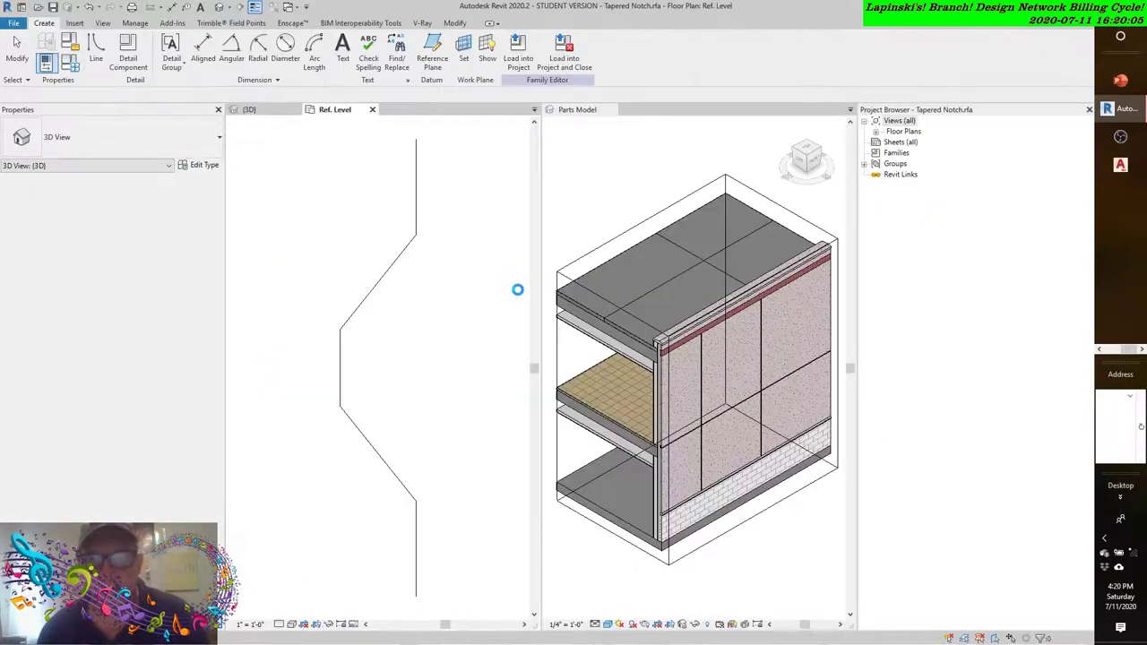
Check the Tapered Notch profile's vertical and diagonal line lengths, then close the family
left_click(415, 224)
scroll(384, 295, "down", 4)
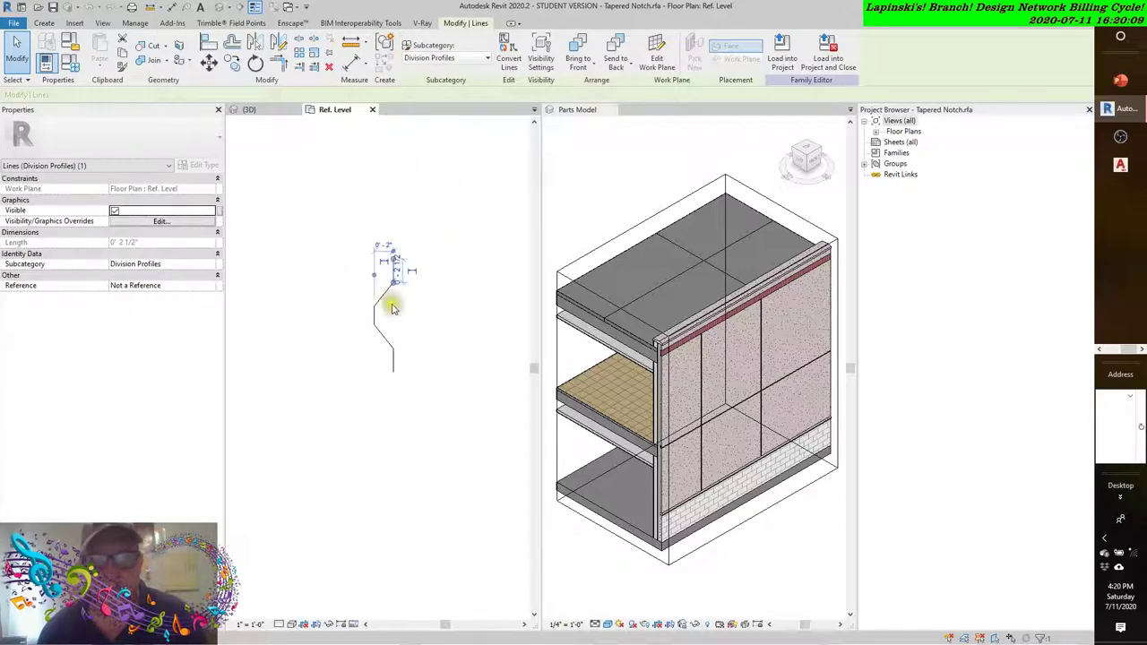
left_click(382, 329)
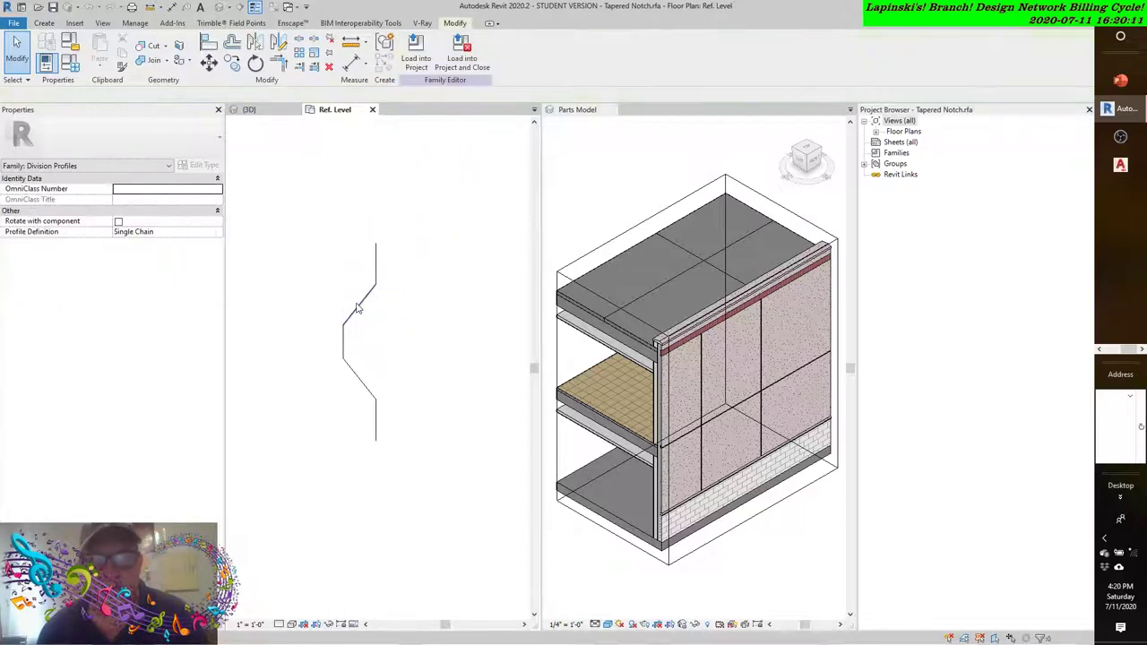
left_click(358, 305)
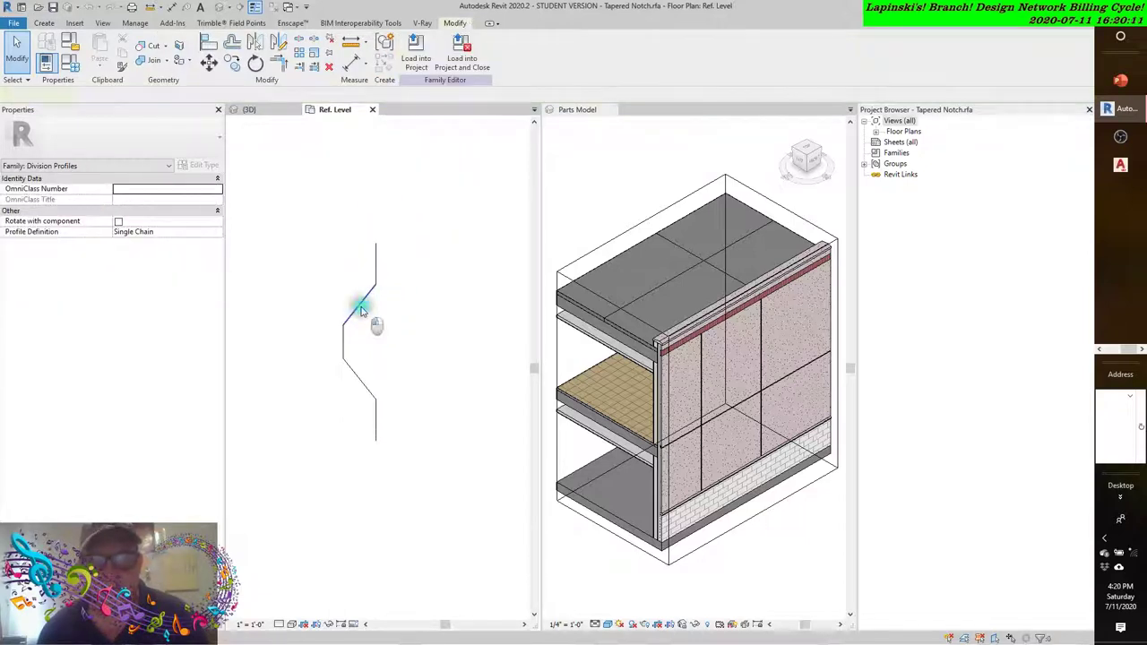
left_click(359, 378)
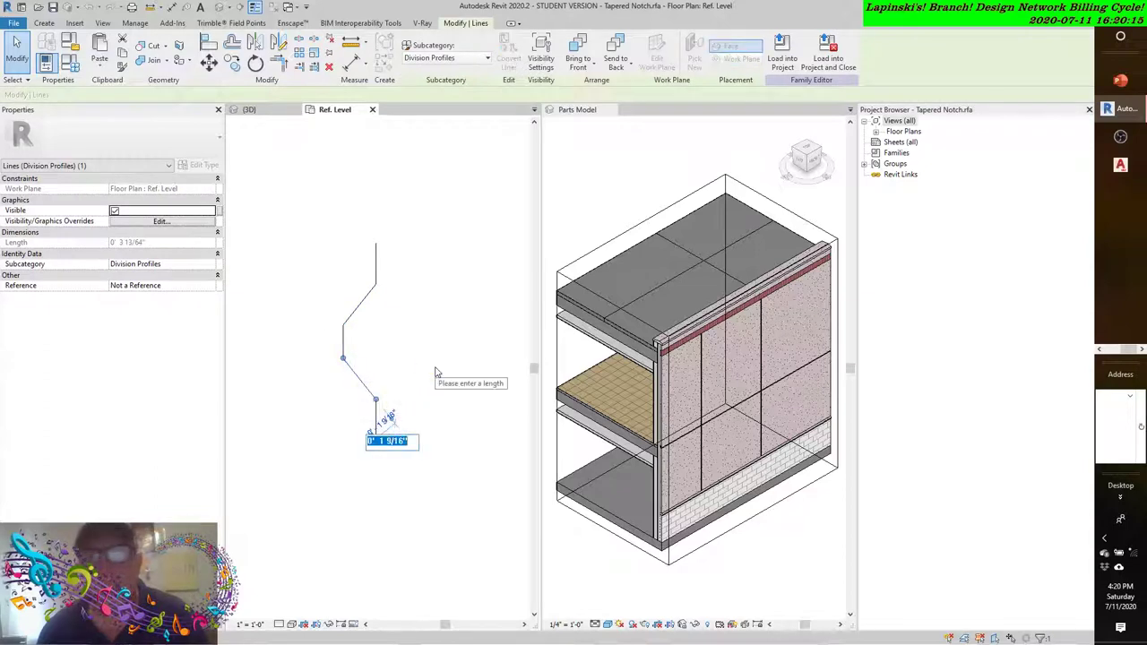
left_click(384, 304)
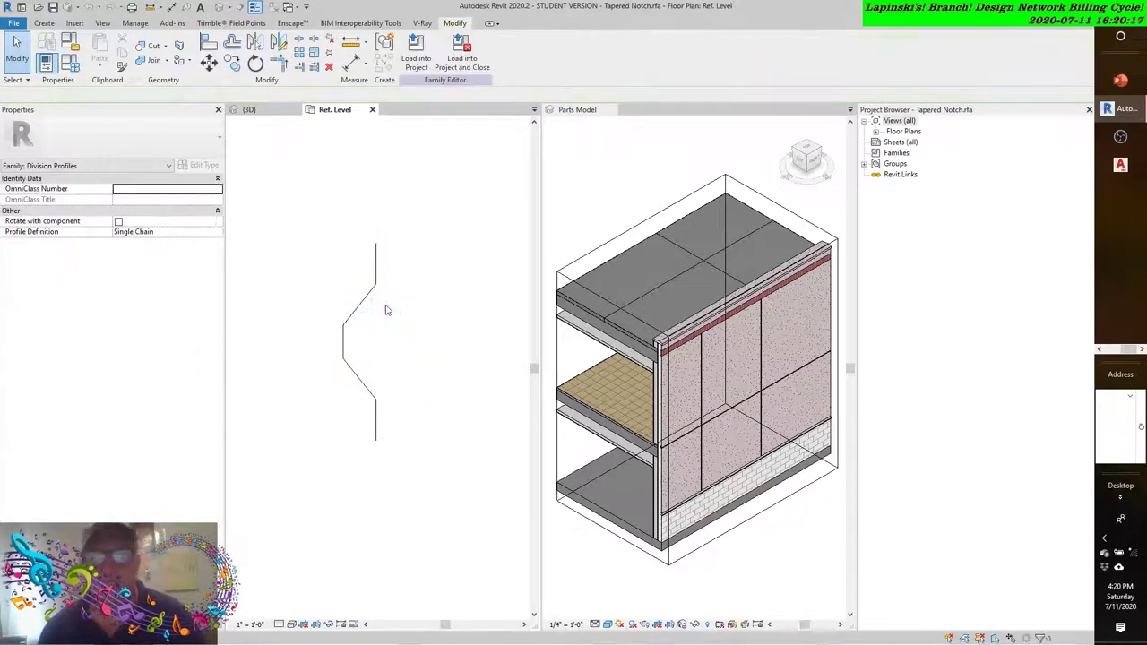
left_click(374, 395)
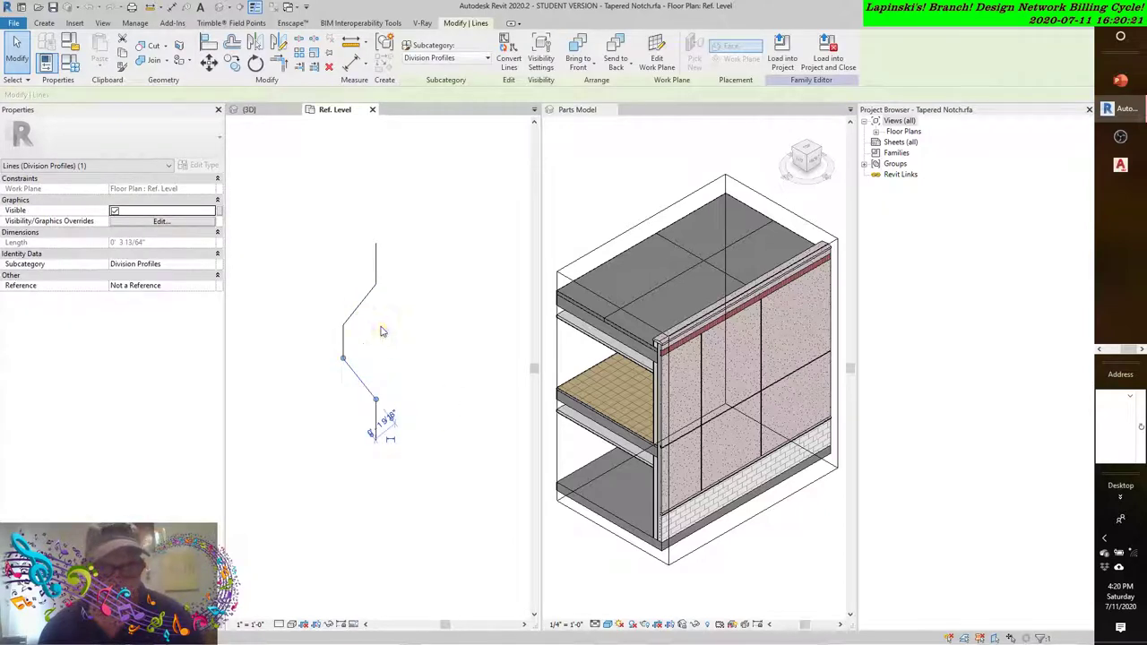
left_click(406, 311)
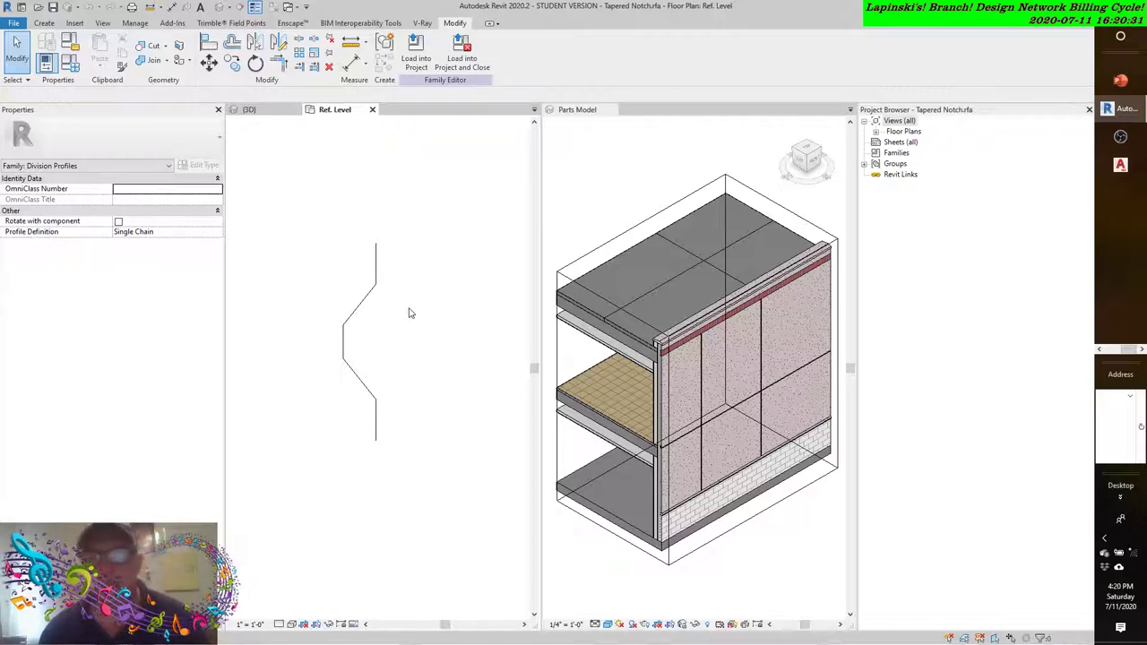
left_click(374, 110)
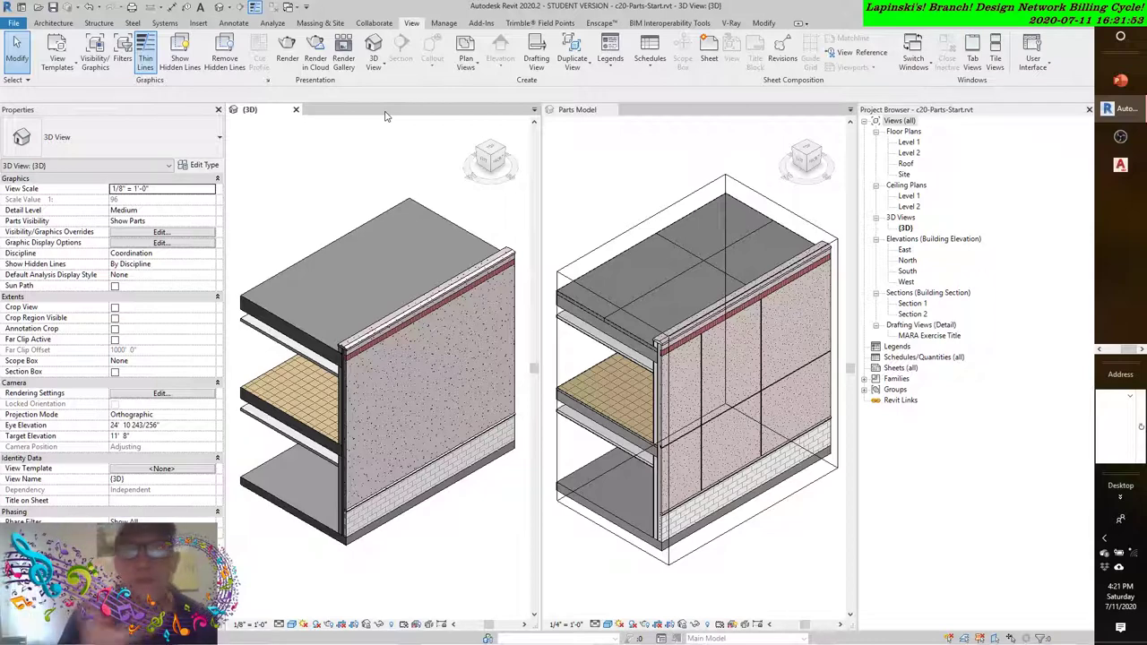
Undo the last six commands to restore the original undivided exterior wall
left_click(404, 381)
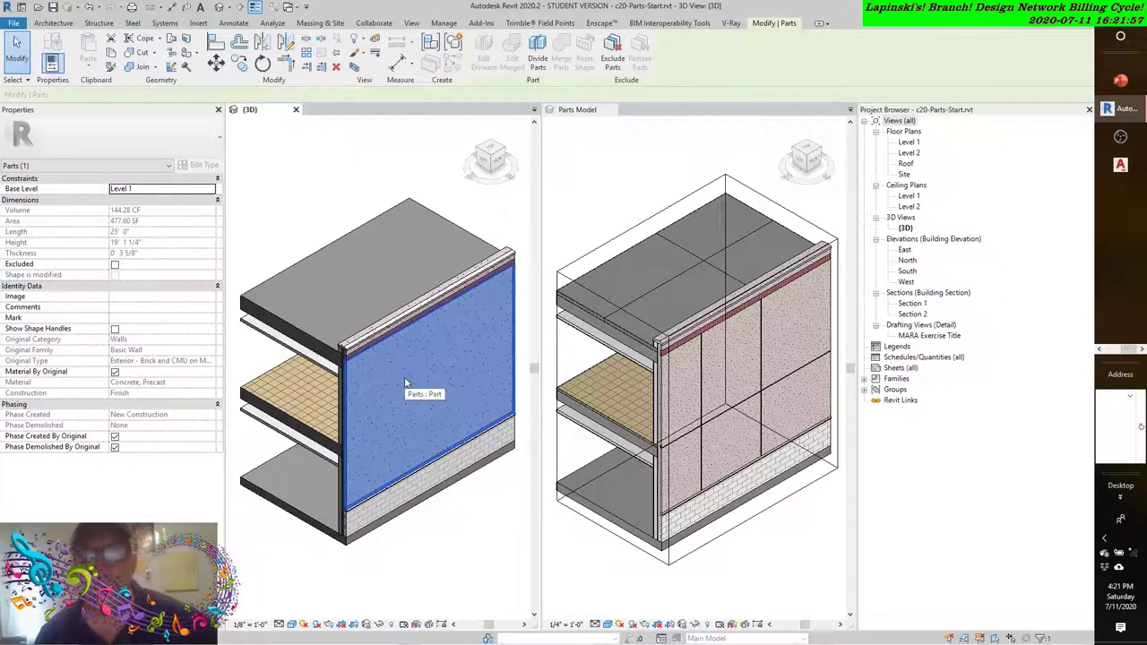
left_click(426, 145)
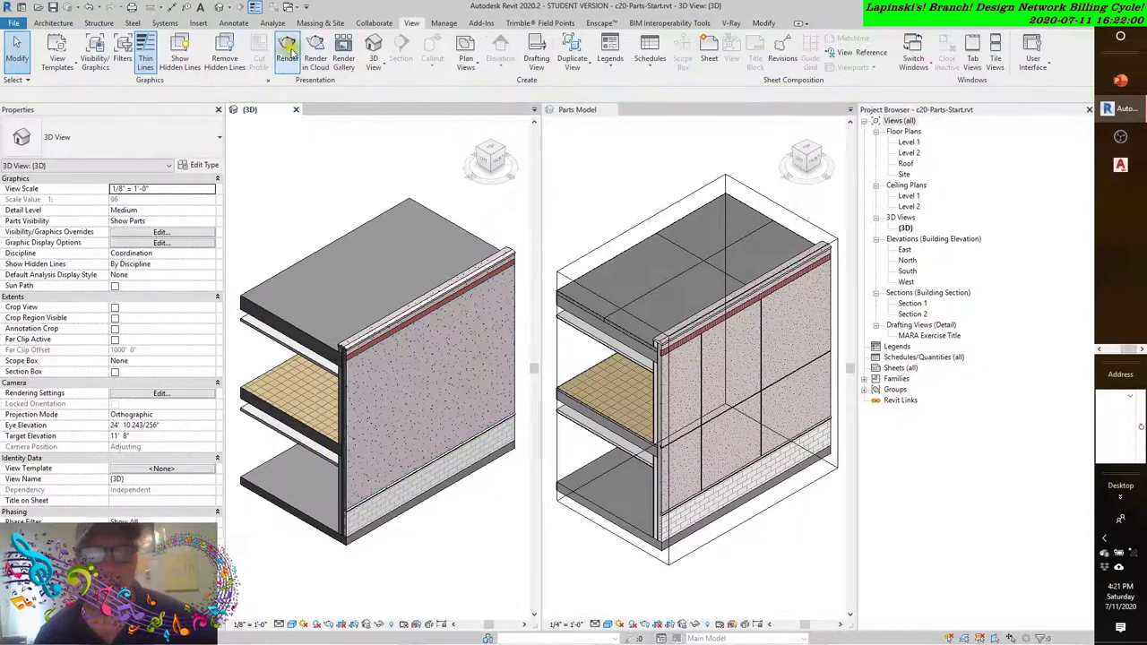
left_click(98, 7)
left_click(101, 91)
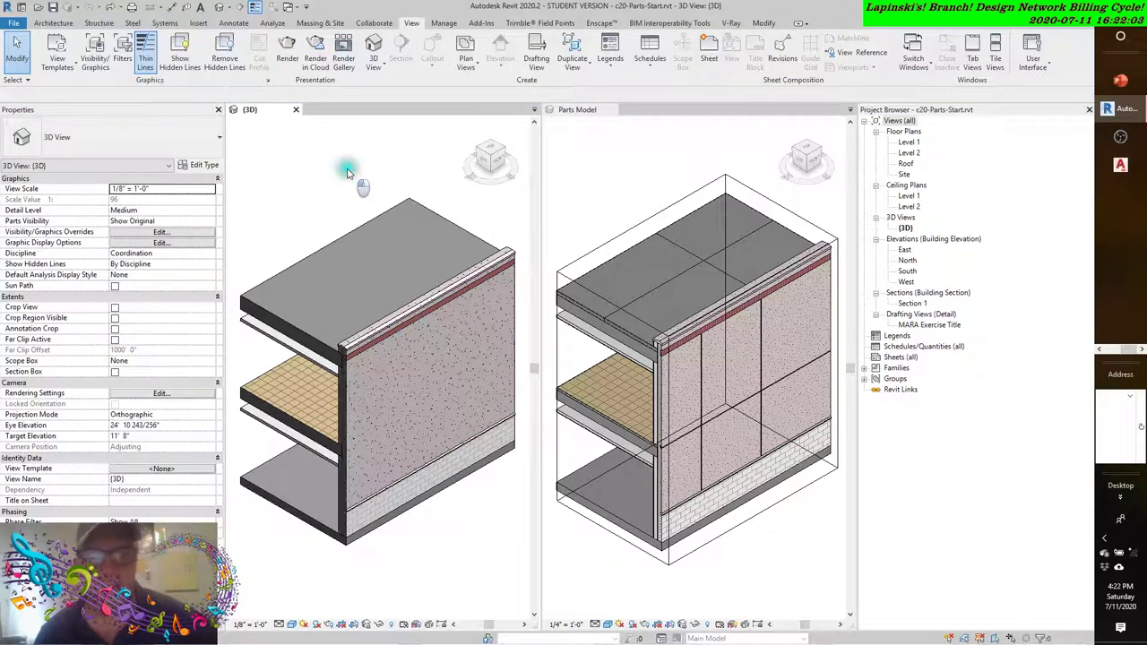
Convert the exterior wall into parts and start dividing them
left_click(403, 357)
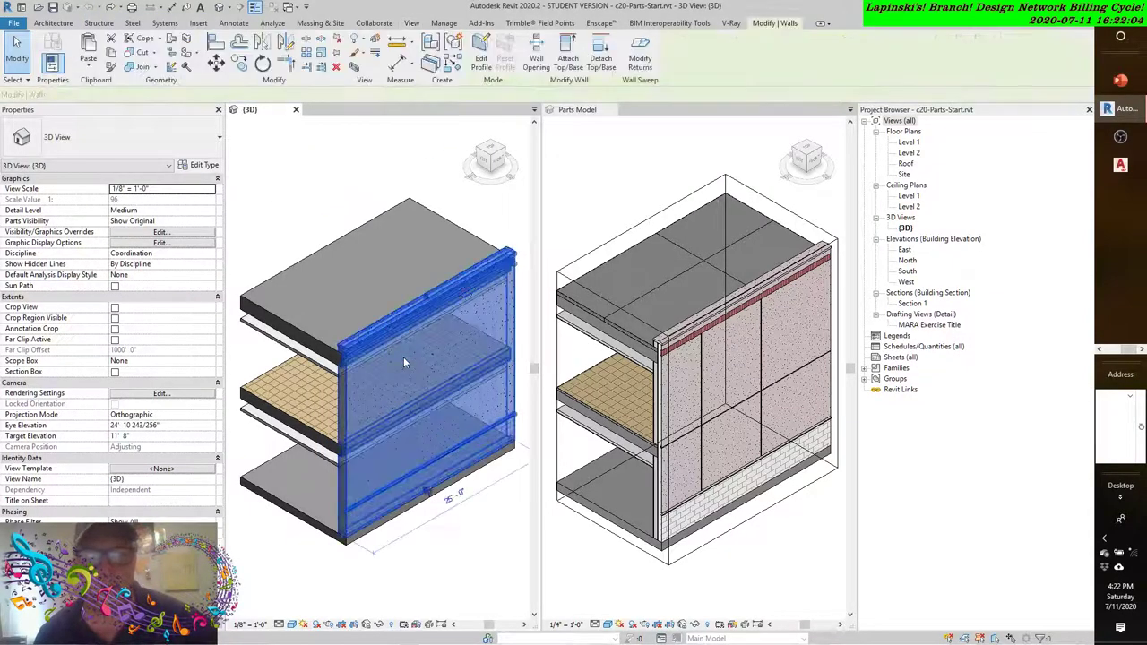
left_click(434, 63)
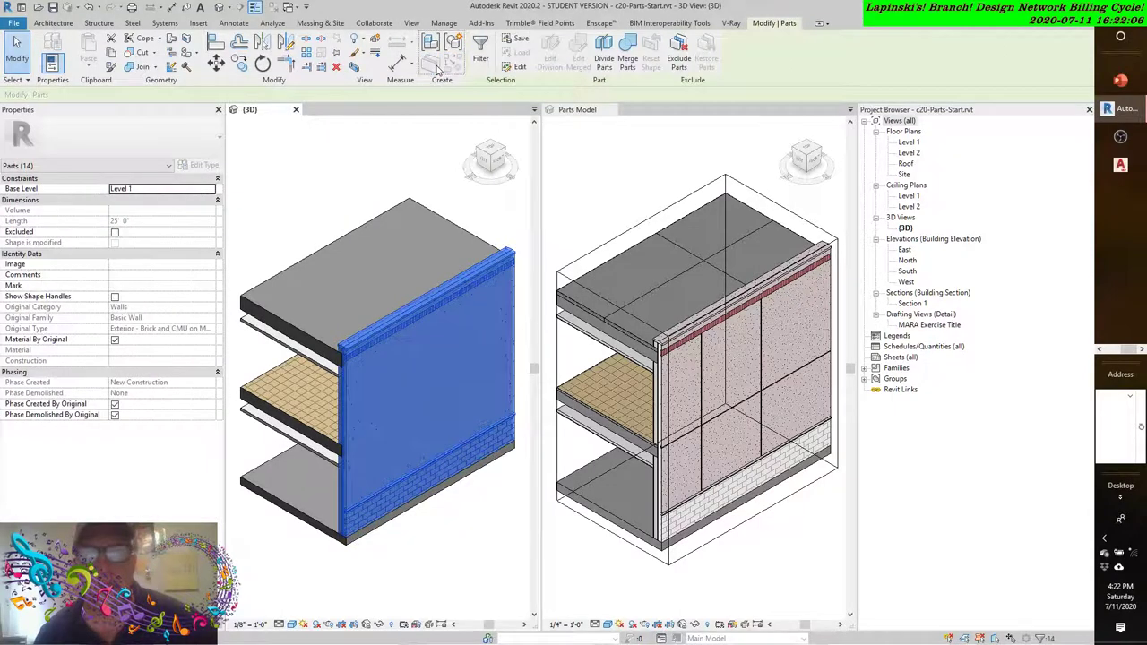
left_click(604, 61)
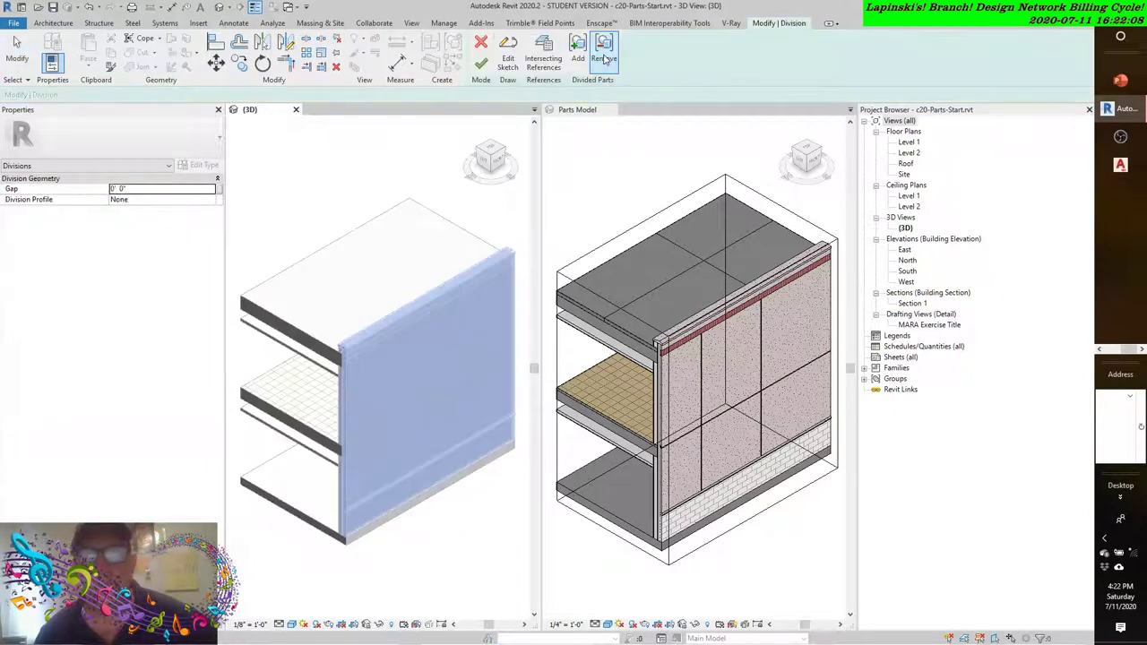
List all intersecting named references, close without changes, and exit division editing
left_click(538, 67)
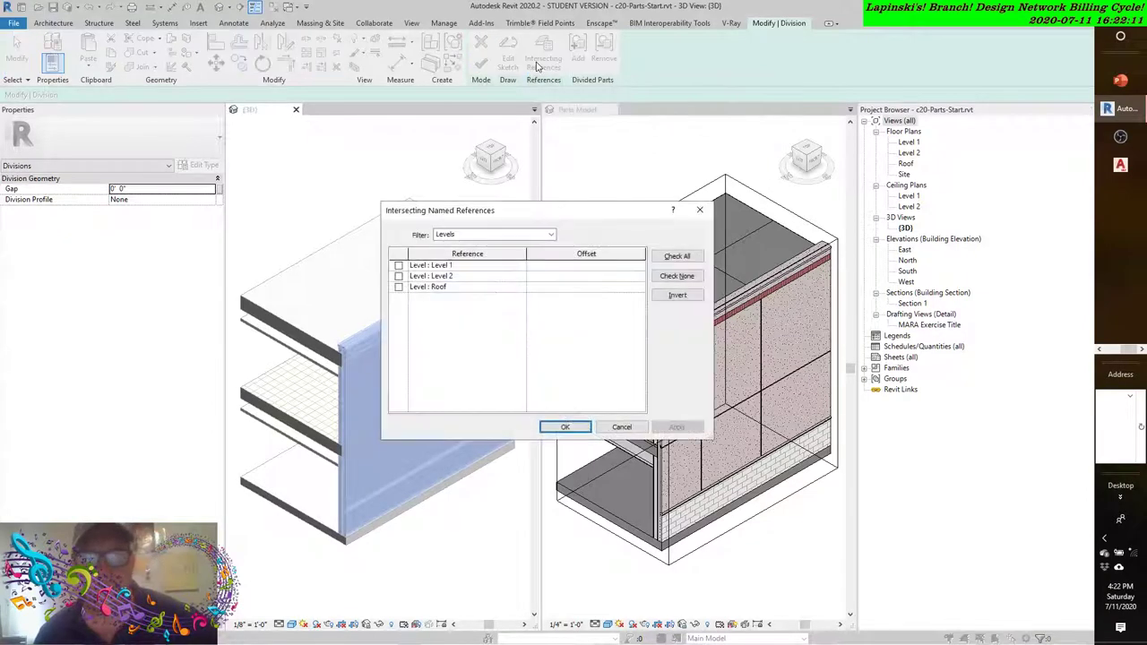
left_click(551, 233)
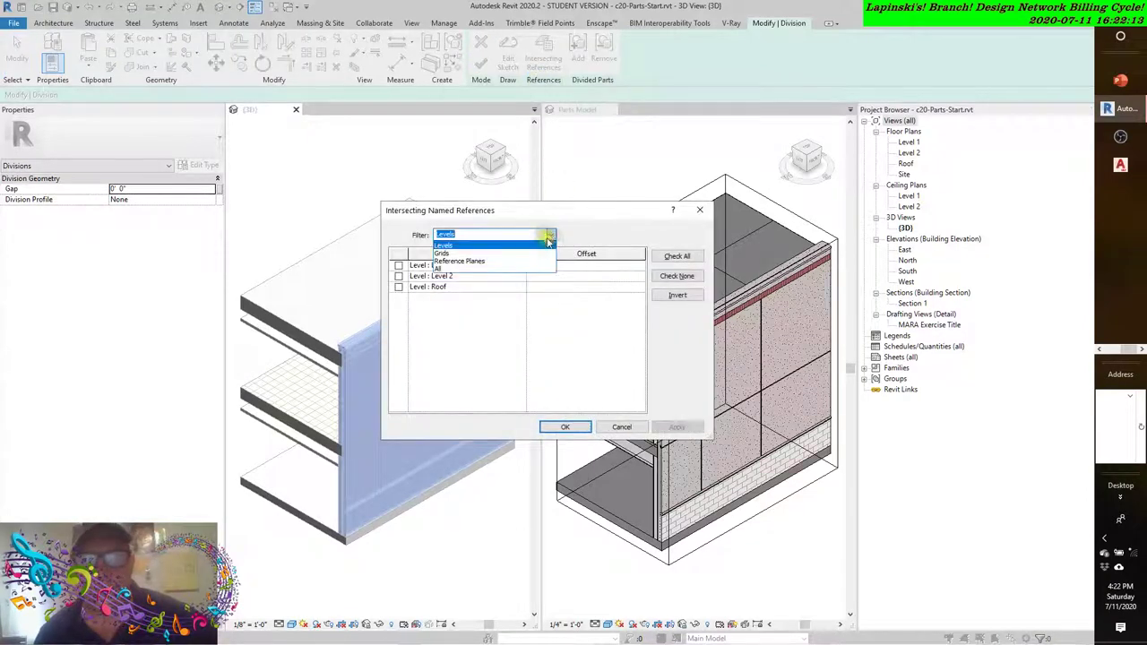
left_click(454, 270)
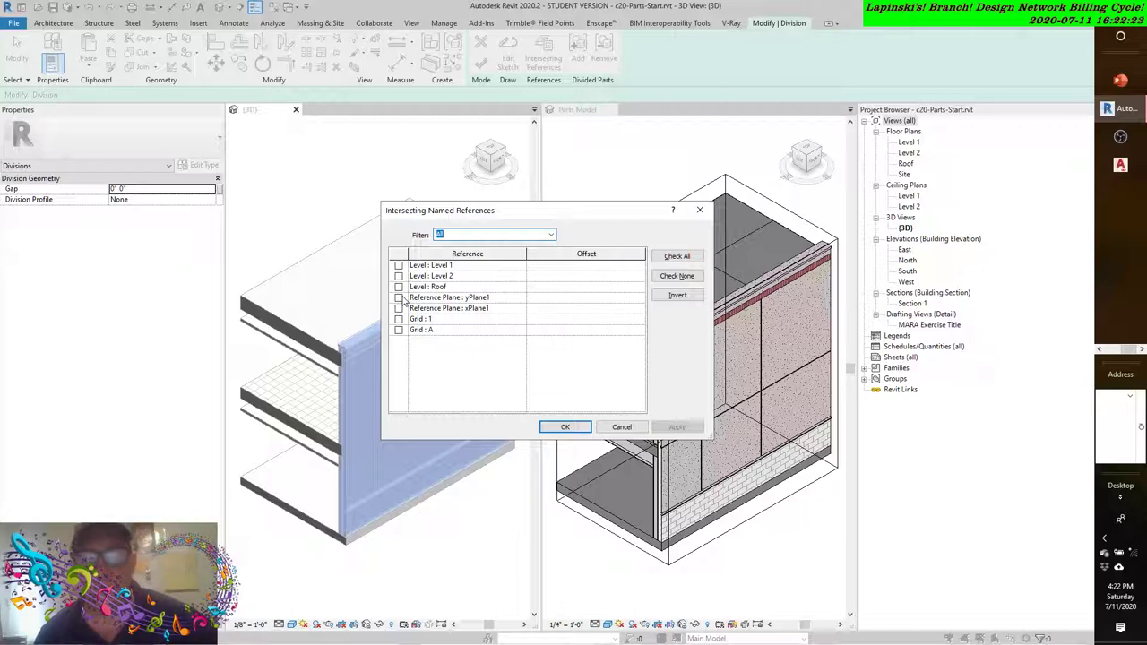
left_click(621, 427)
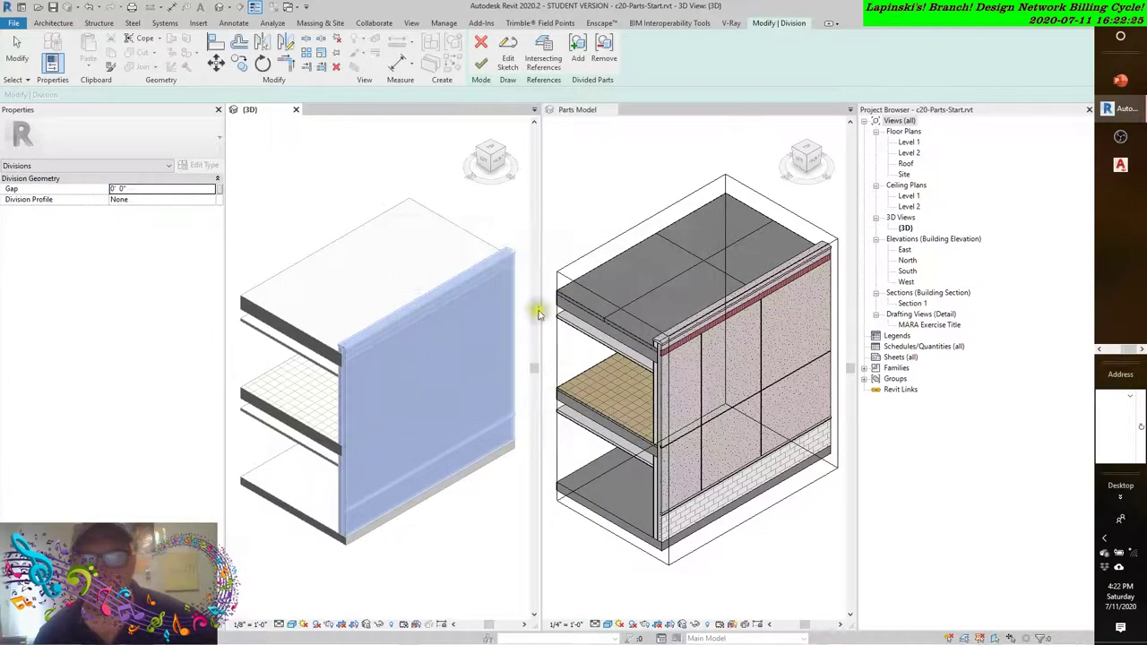
left_click(481, 42)
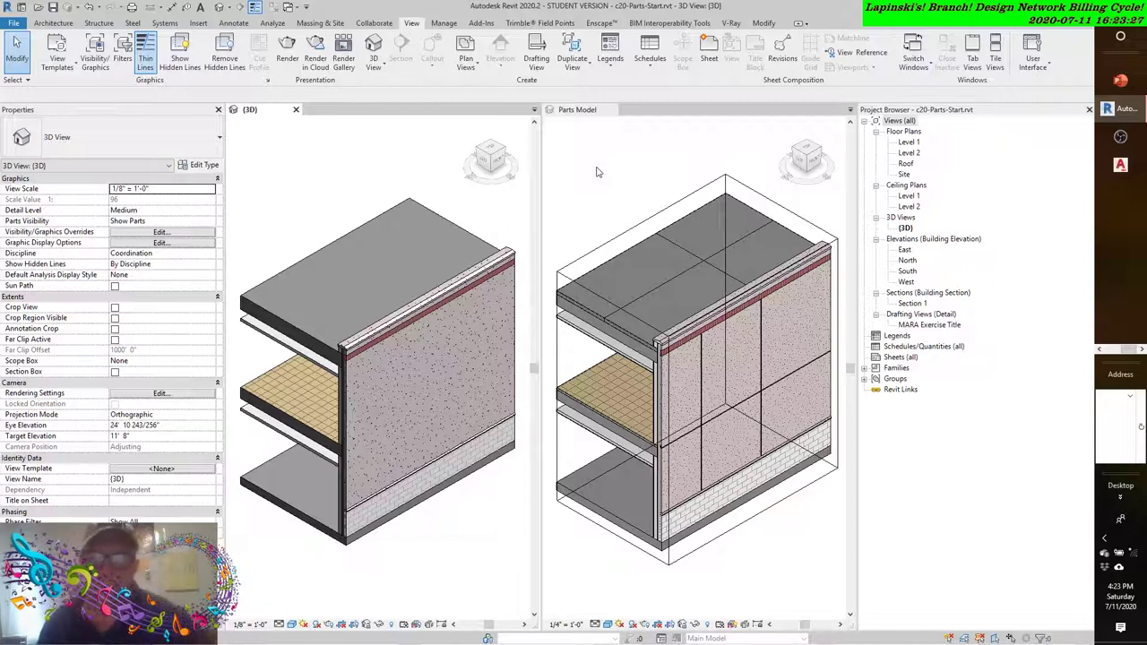
Enlarge and orbit the finished Parts Model view, then edit the upper-right part's division
left_click(766, 545)
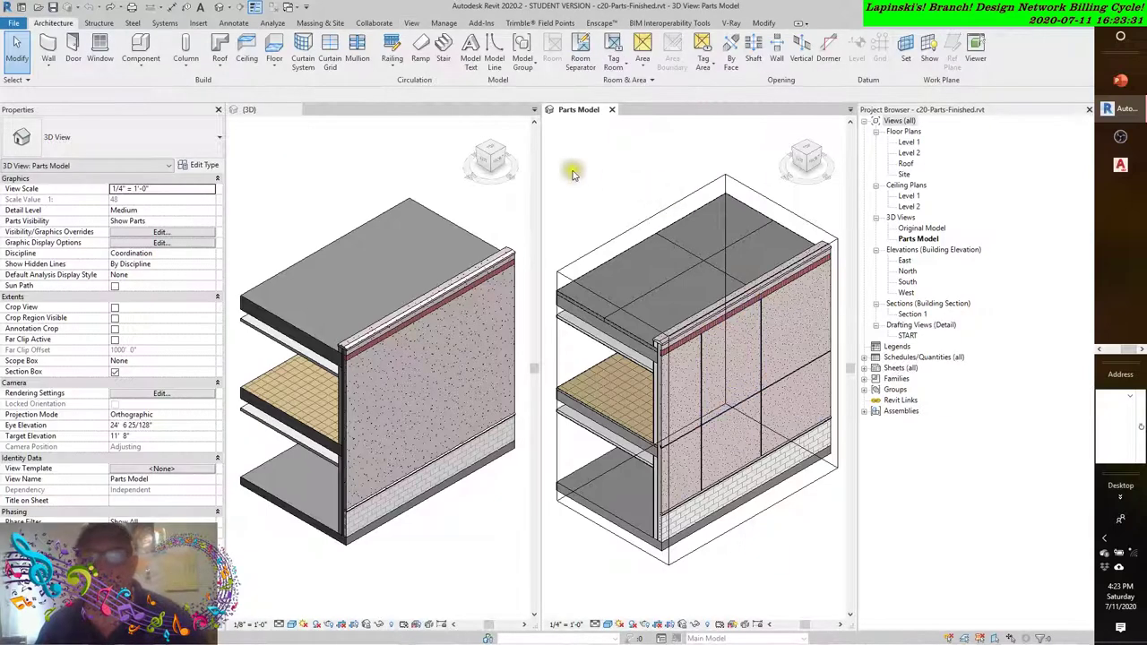
left_click_drag(525, 164, 371, 192)
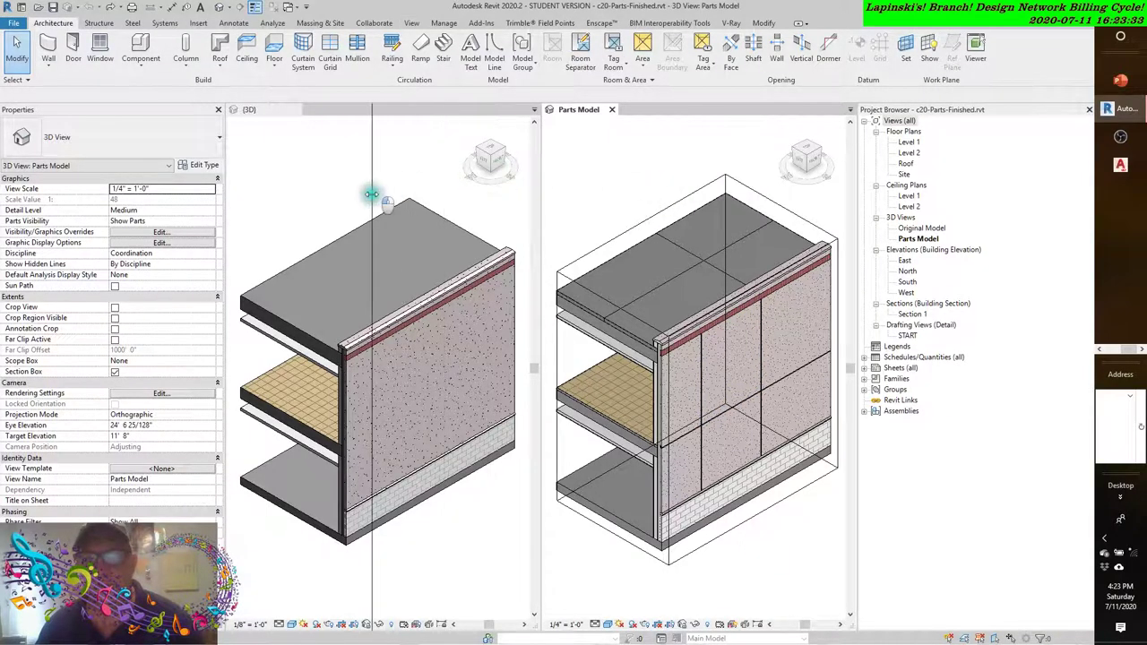
middle_click_drag(626, 411, 699, 405, "shift")
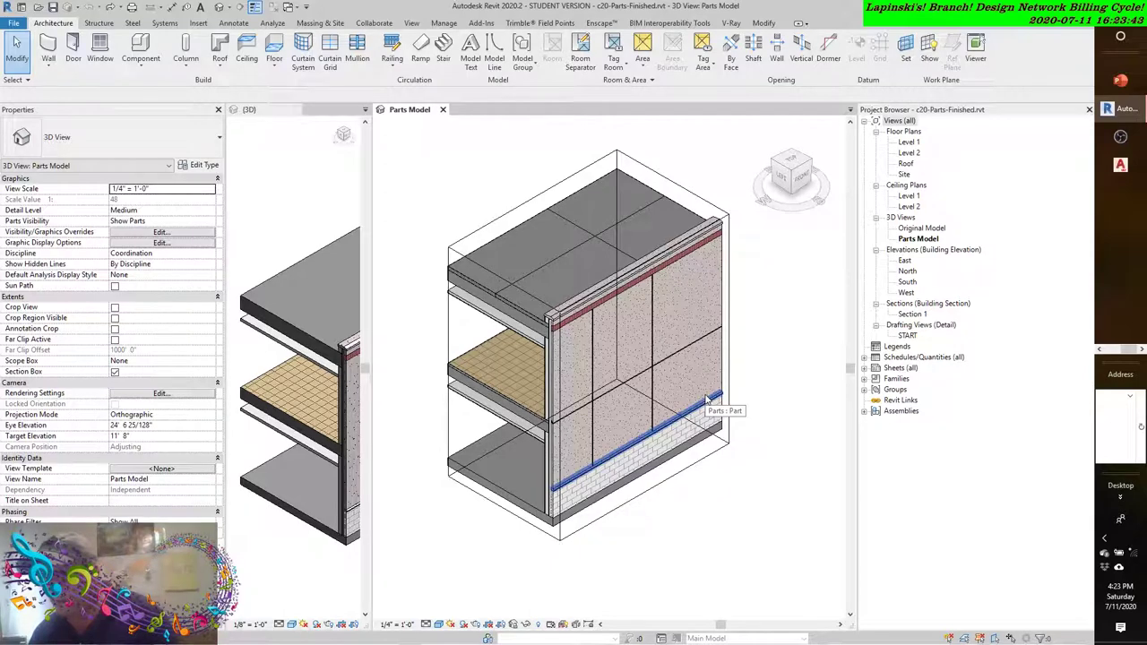
left_click(691, 301)
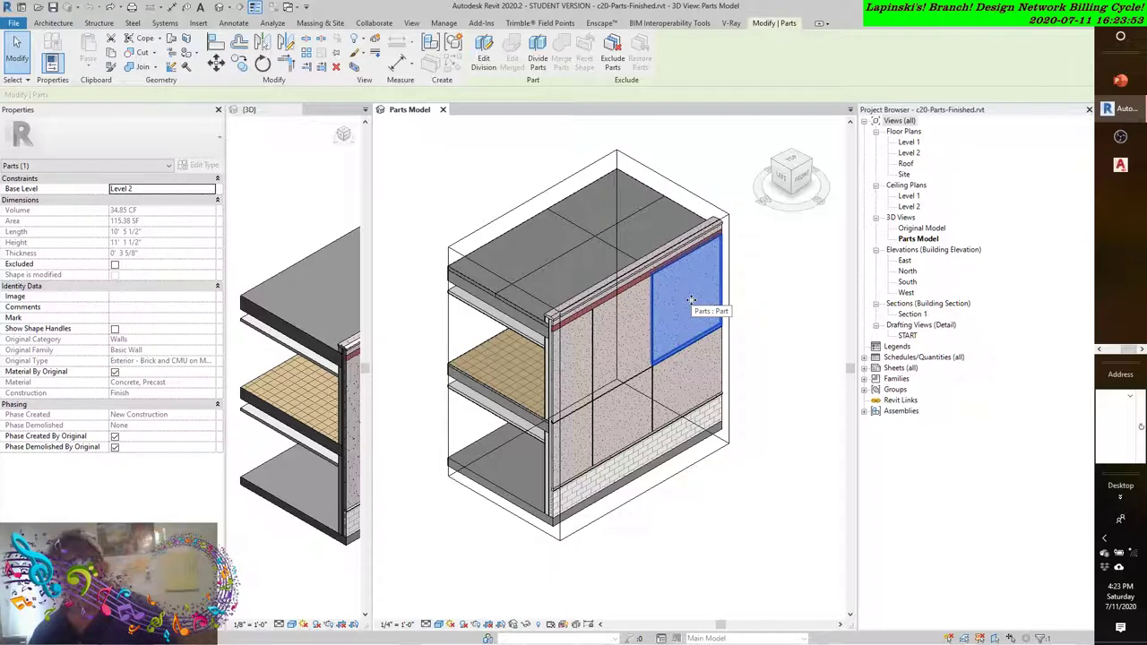
left_click(485, 49)
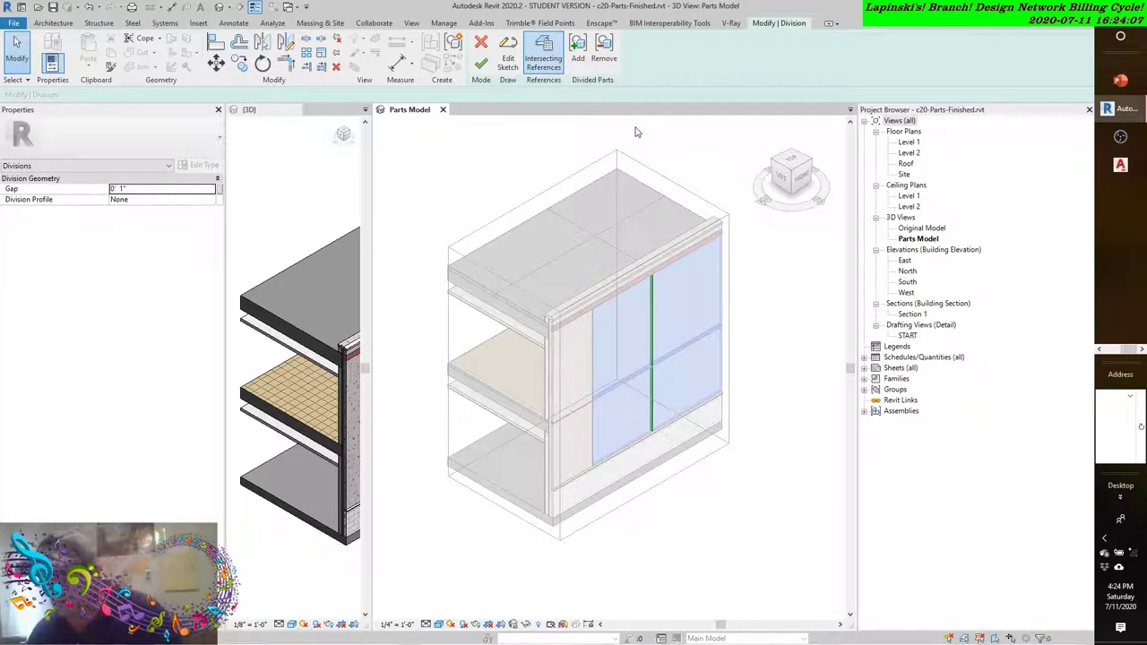
Set Division Profile to Angled Step : Angled Step, keeping Complementary edge match
left_click(212, 200)
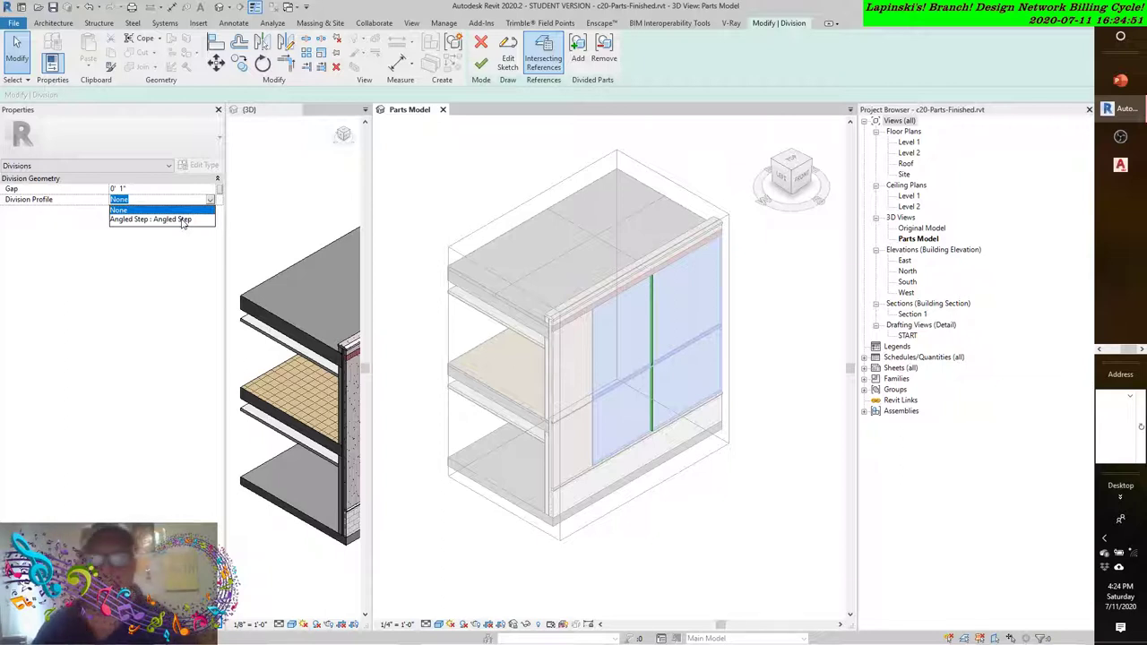
left_click(179, 219)
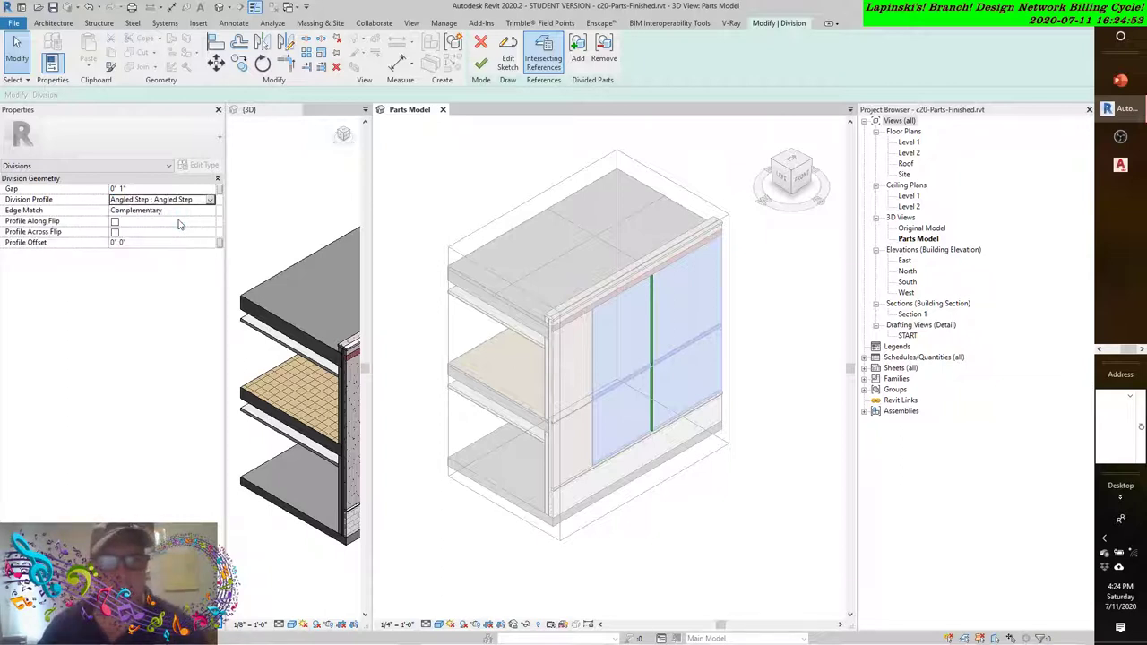
left_click(210, 213)
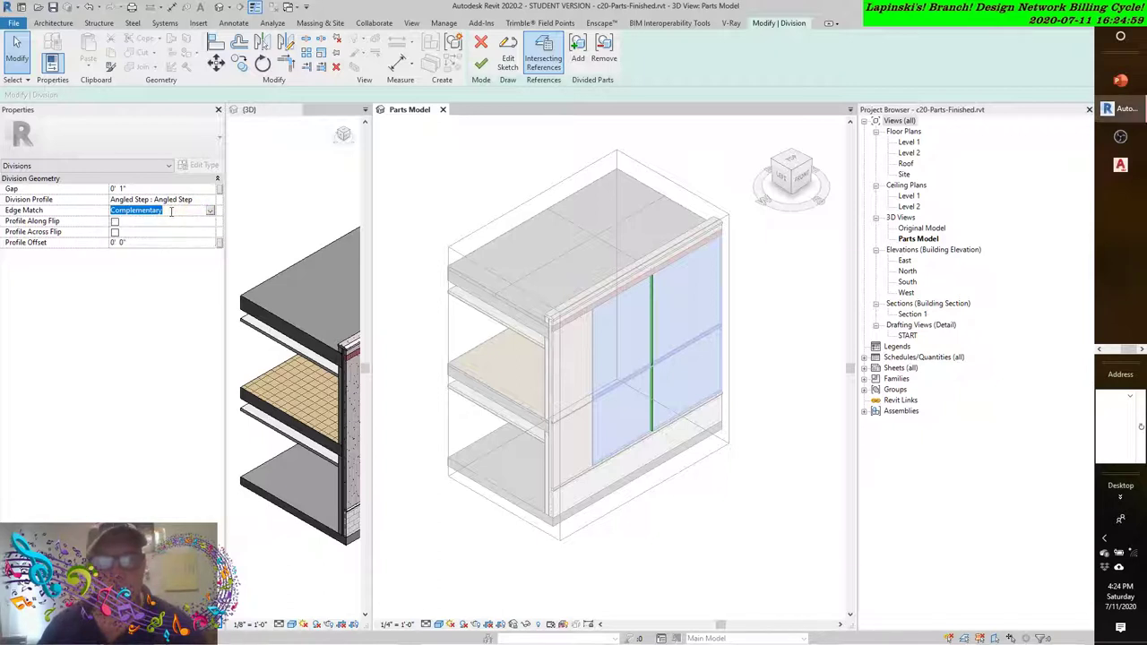
left_click(171, 211)
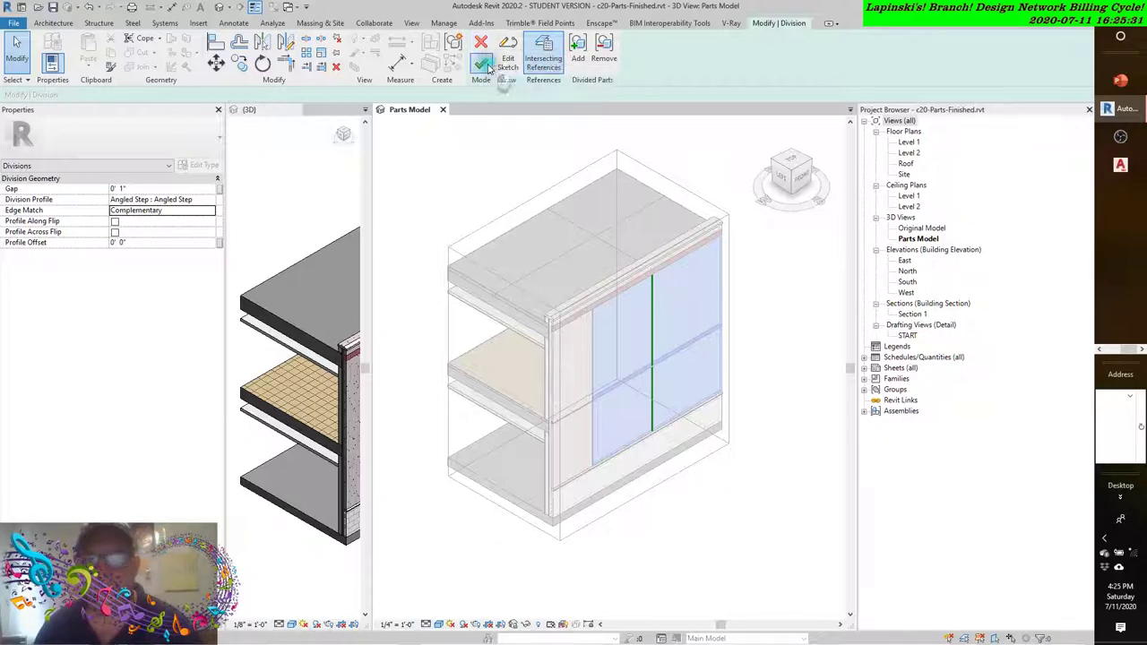
Finish the division edit, then zoom and pan the Parts Model view
left_click(491, 72)
scroll(582, 454, "up", 5)
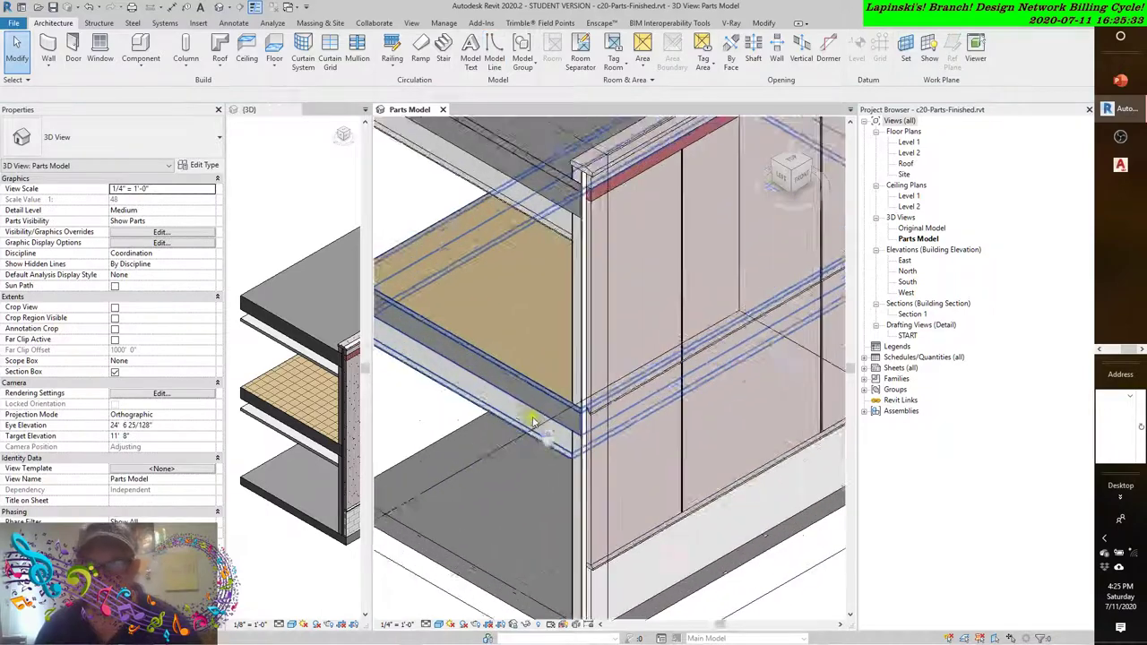
scroll(582, 454, "up", 5)
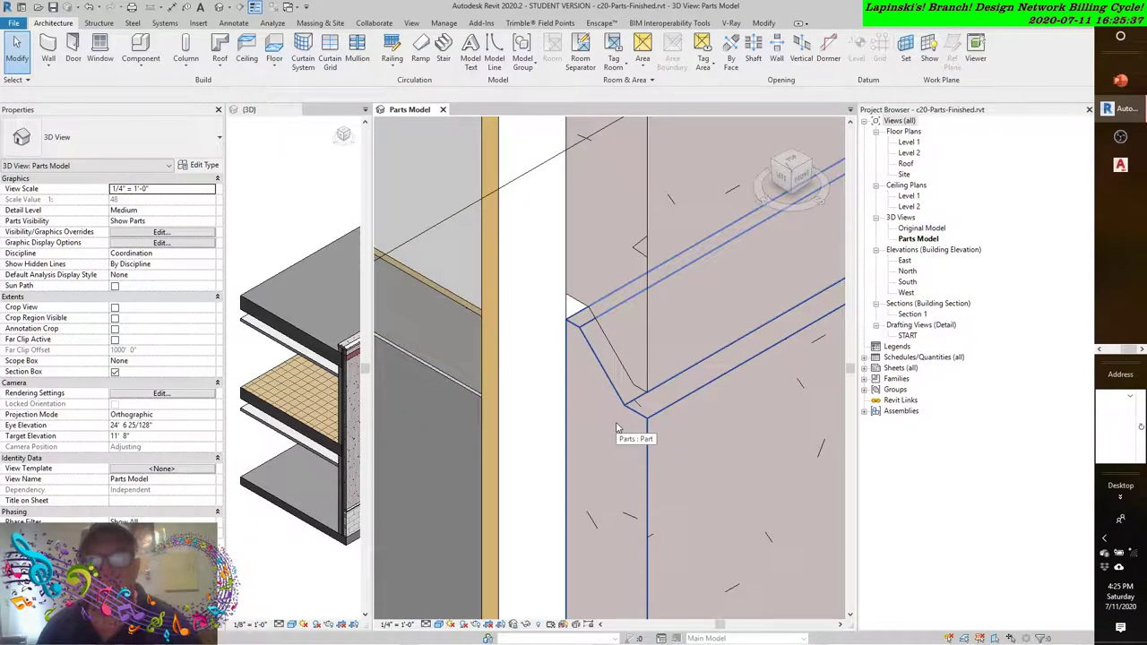
scroll(617, 428, "down", 5)
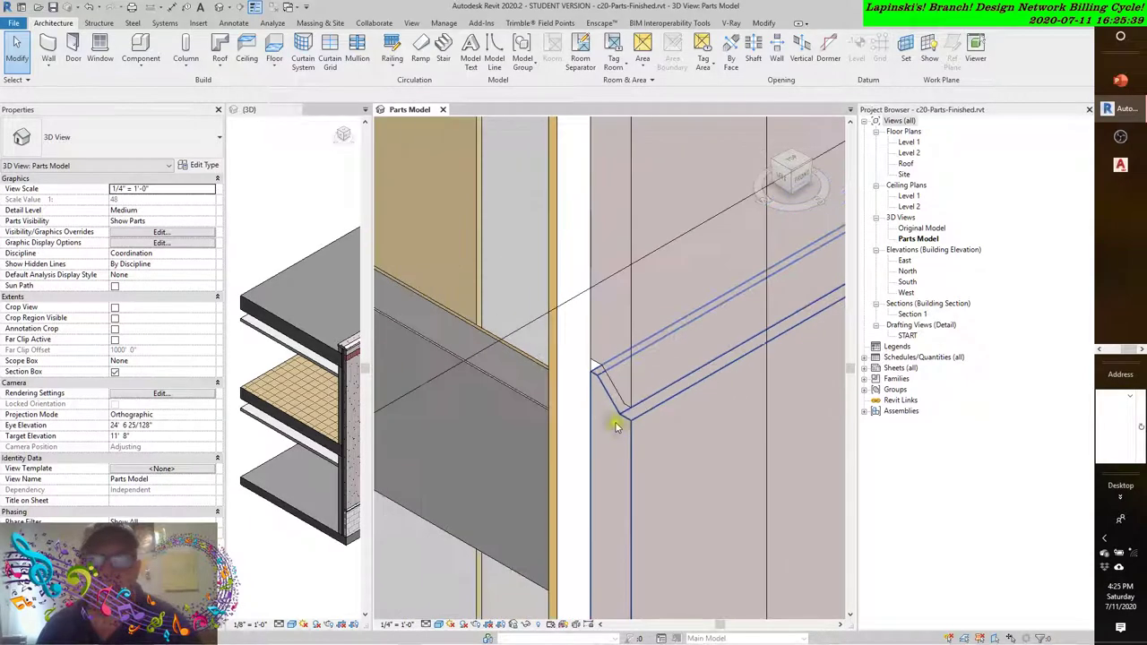
scroll(617, 428, "down", 4)
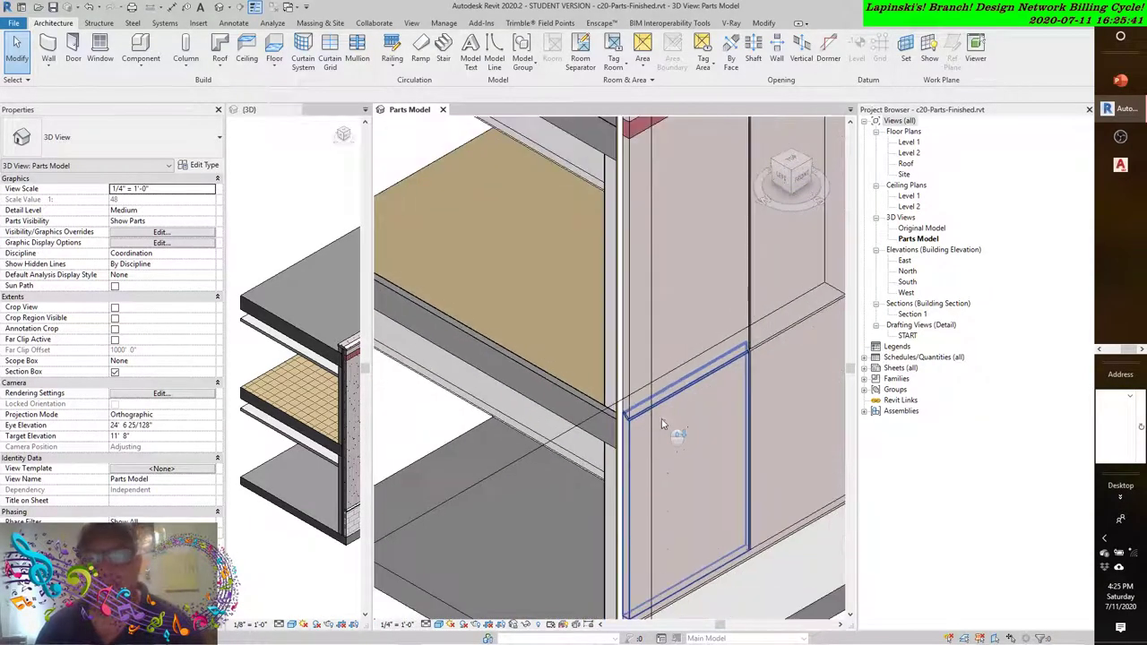
scroll(528, 404, "down", 5)
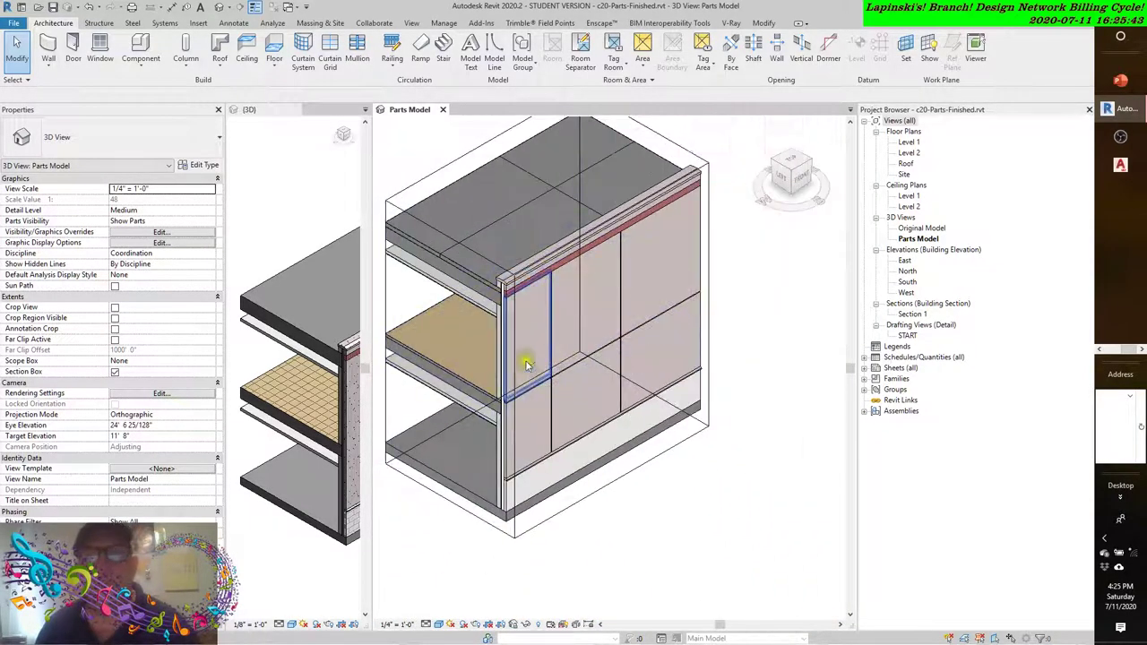
middle_click_drag(536, 403, 593, 425)
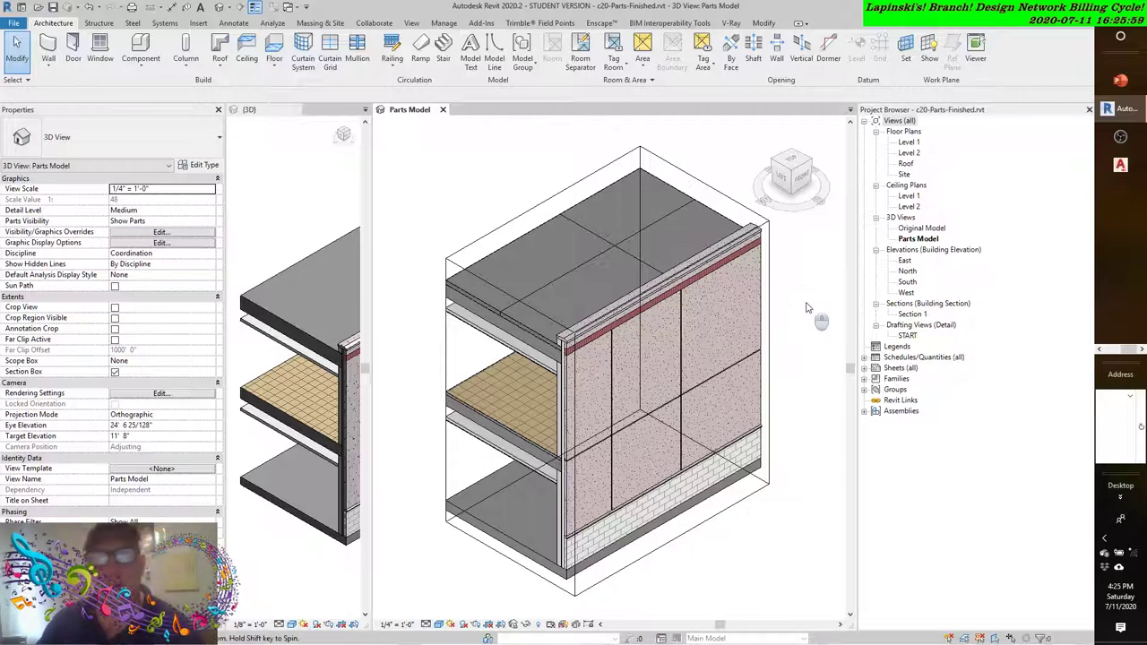
middle_click_drag(806, 309, 804, 326)
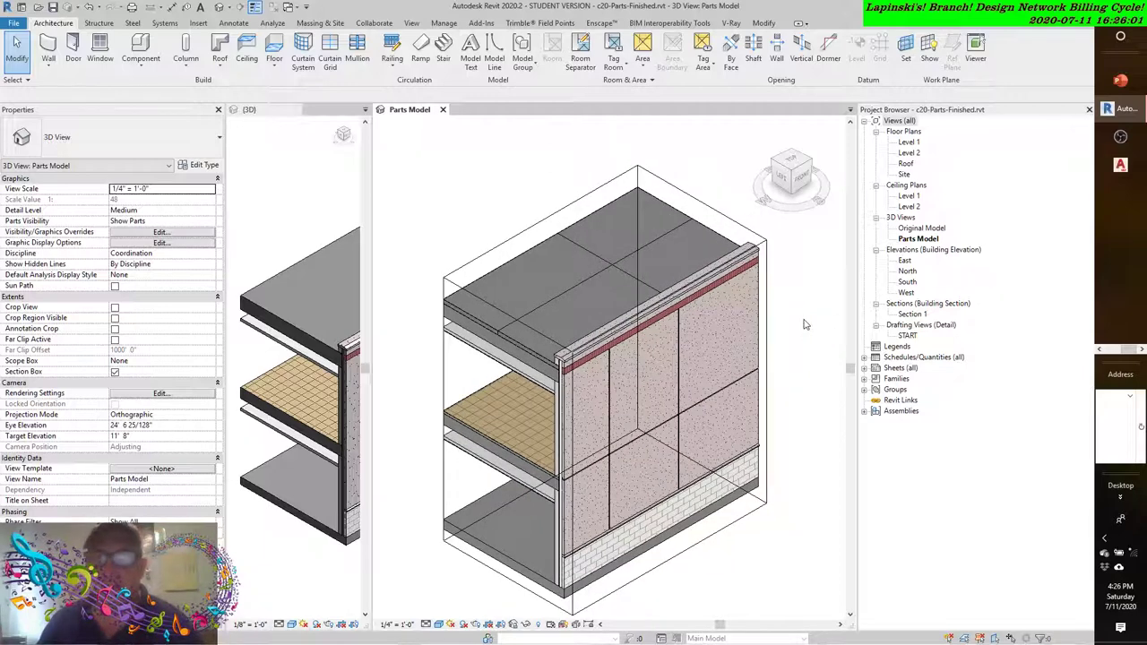
Orbit and pan around the wall to inspect the angled-step joints
scroll(807, 320, "up", 2)
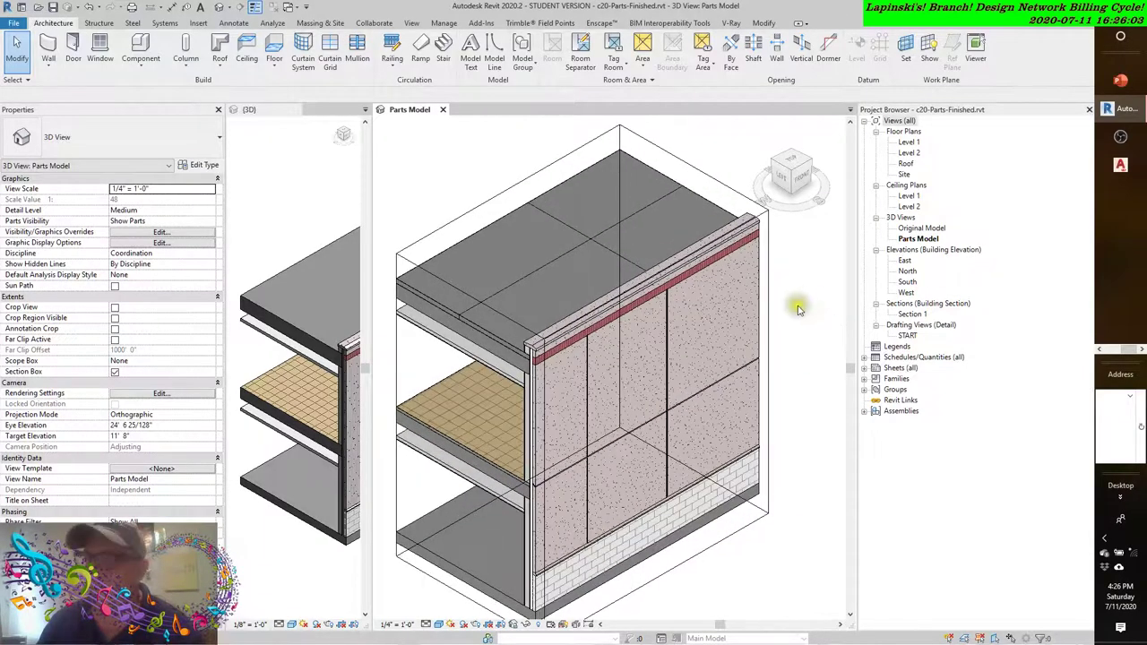
scroll(798, 312, "down", 2)
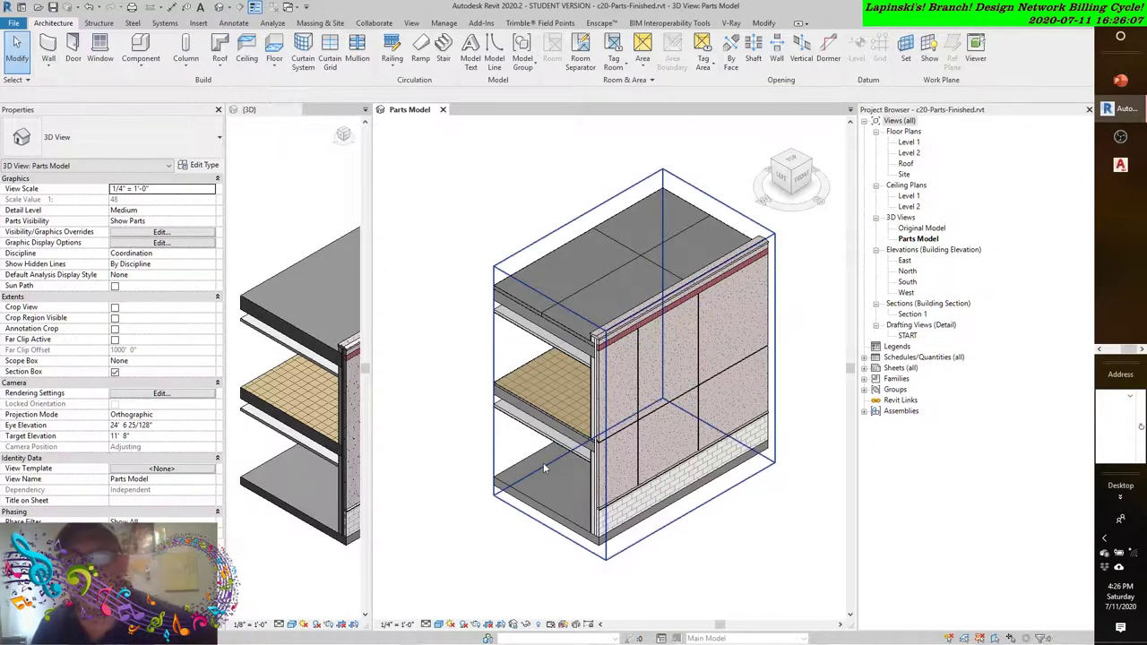
scroll(543, 462, "up", 5)
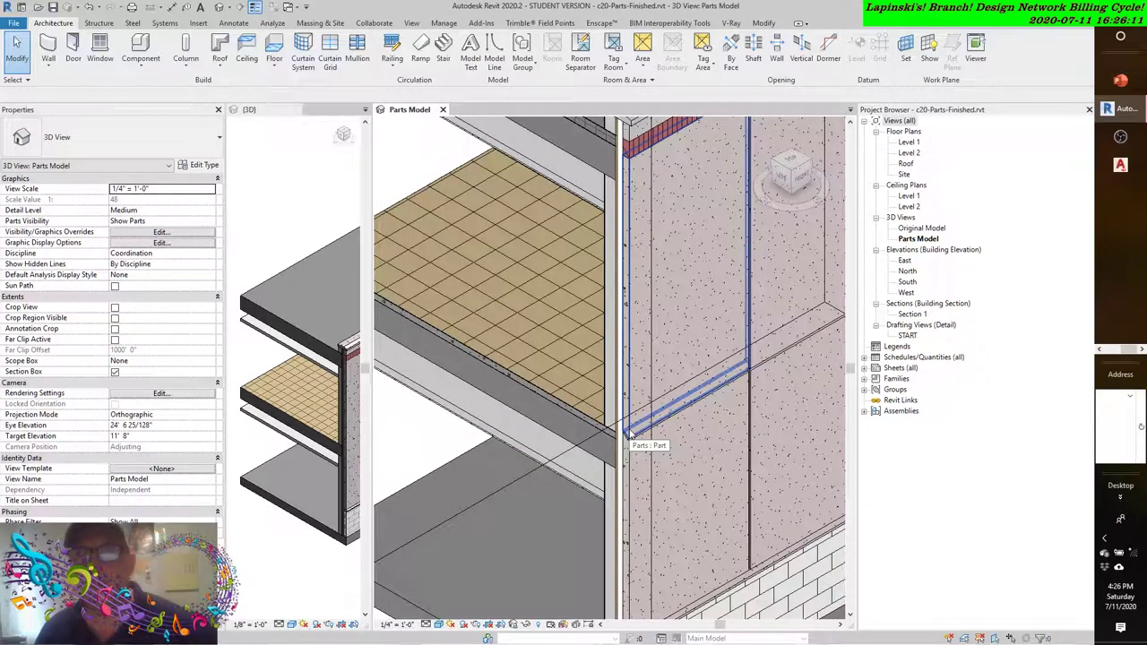
scroll(630, 435, "down", 5)
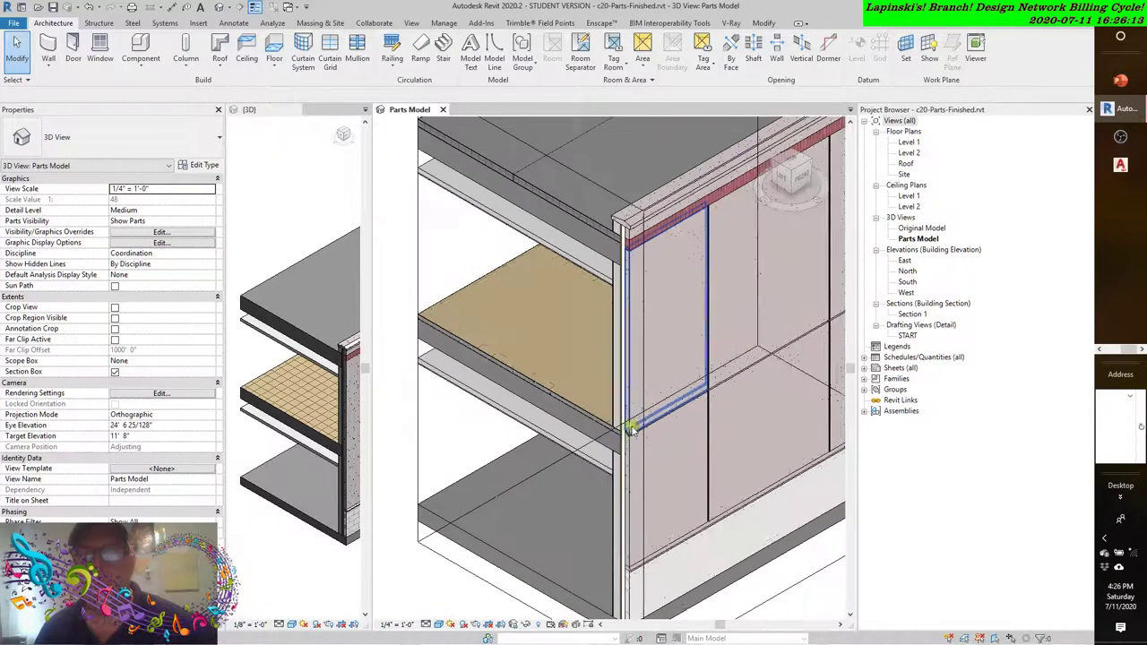
middle_click_drag(628, 448, 558, 482, "shift")
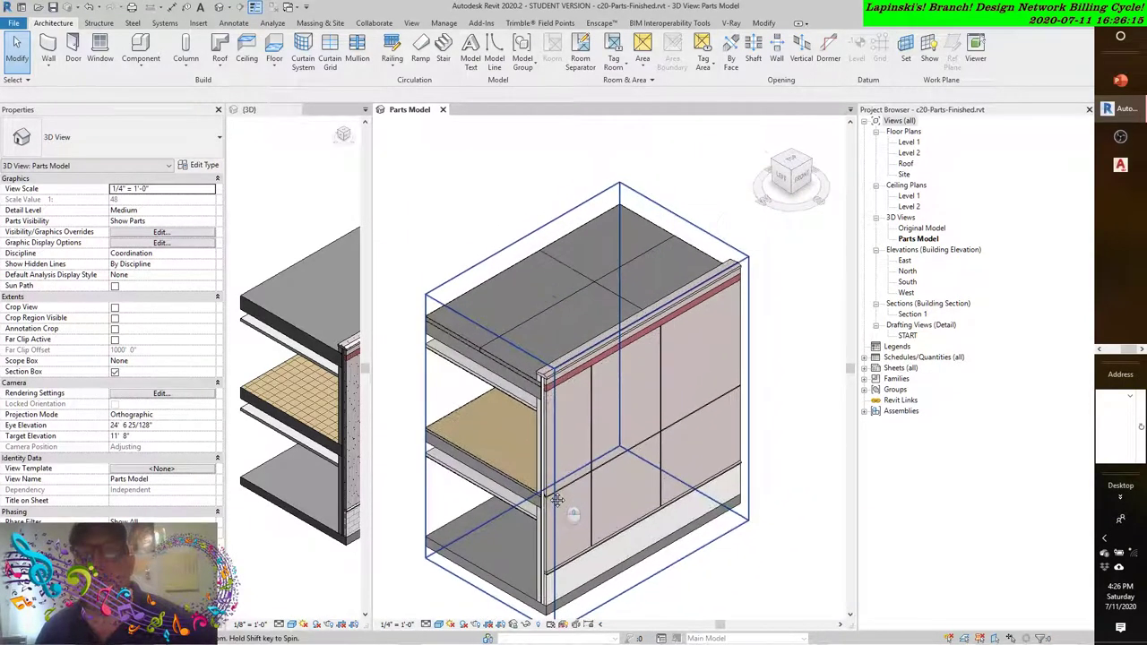
middle_click_drag(694, 458, 713, 471)
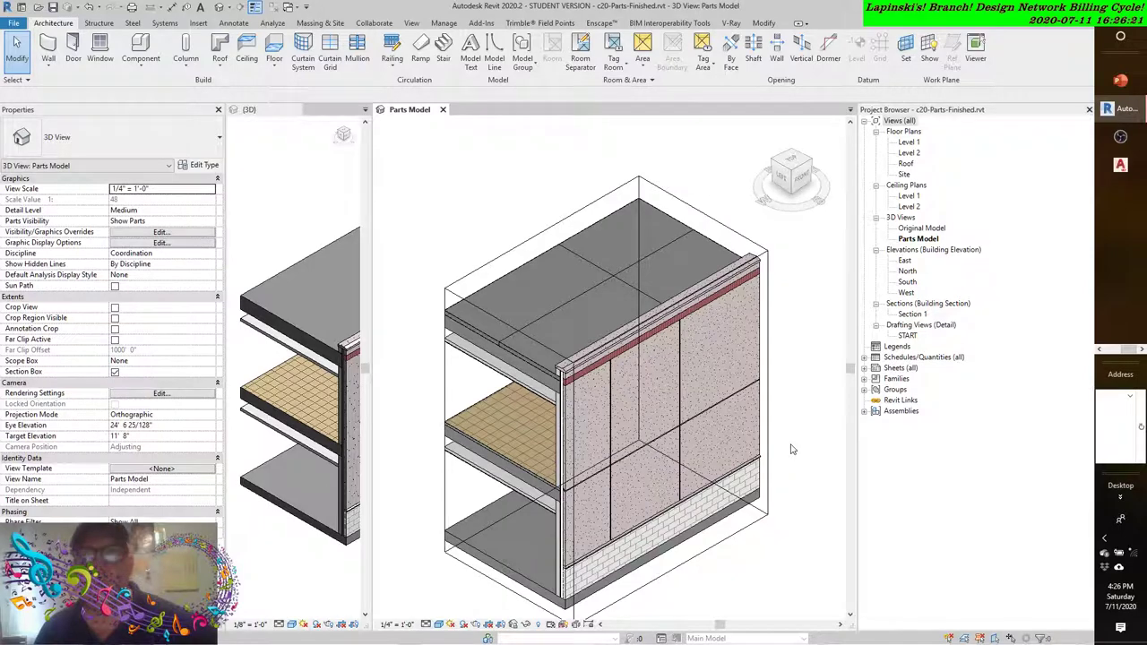
middle_click_drag(792, 449, 804, 448)
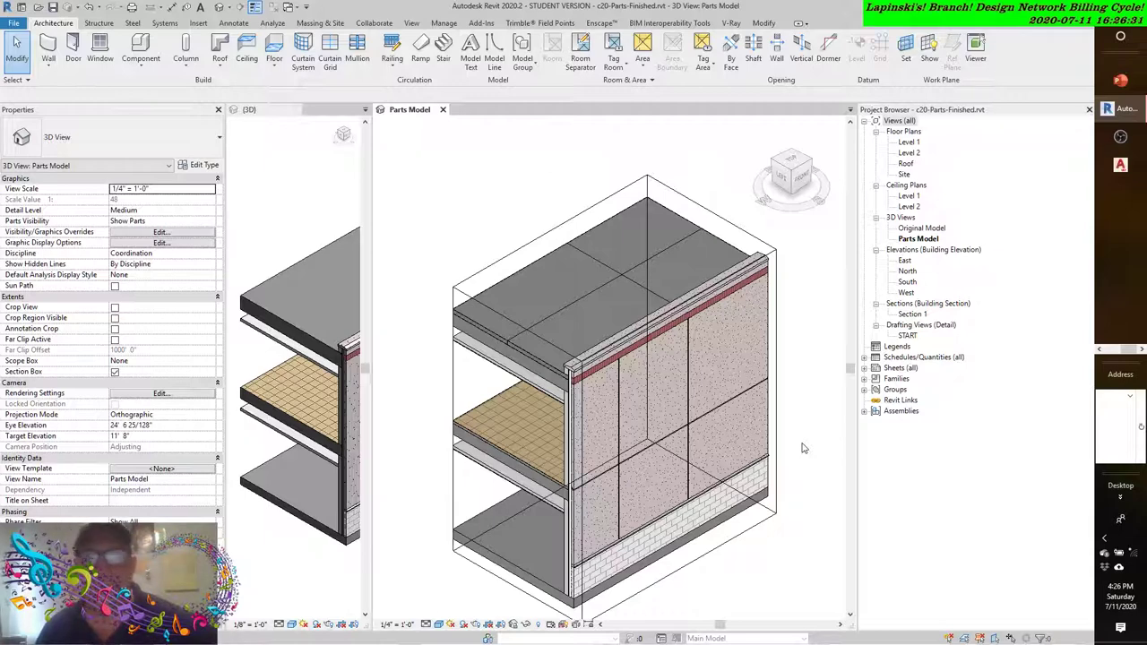
middle_click_drag(803, 448, 788, 439)
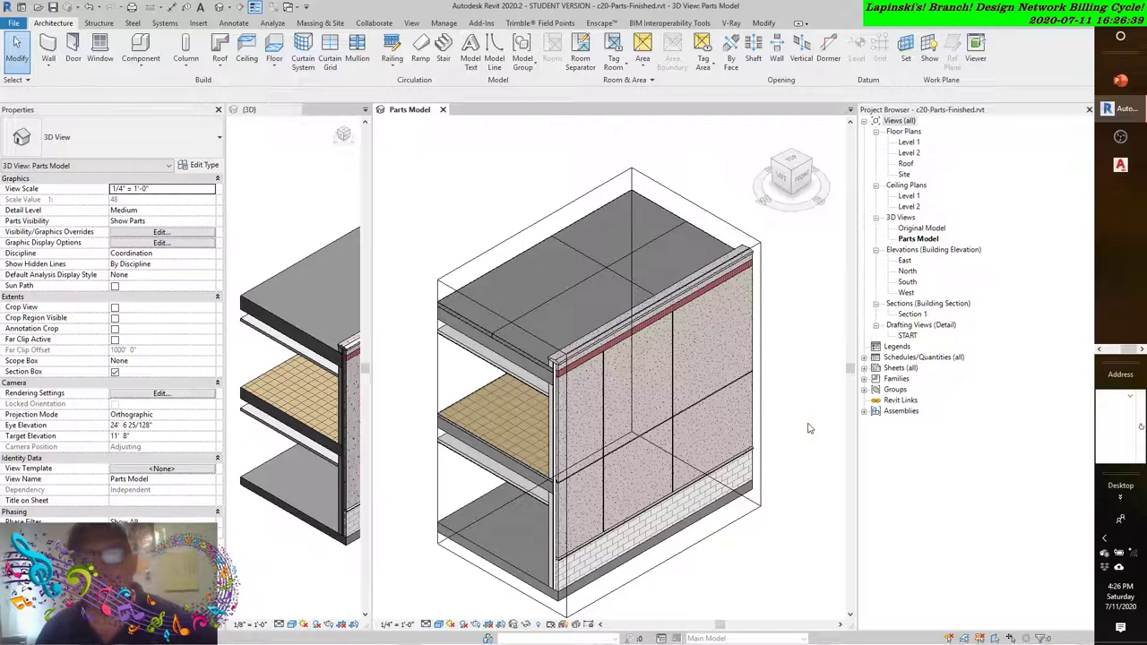
scroll(797, 431, "up", 2)
middle_click_drag(619, 433, 652, 434)
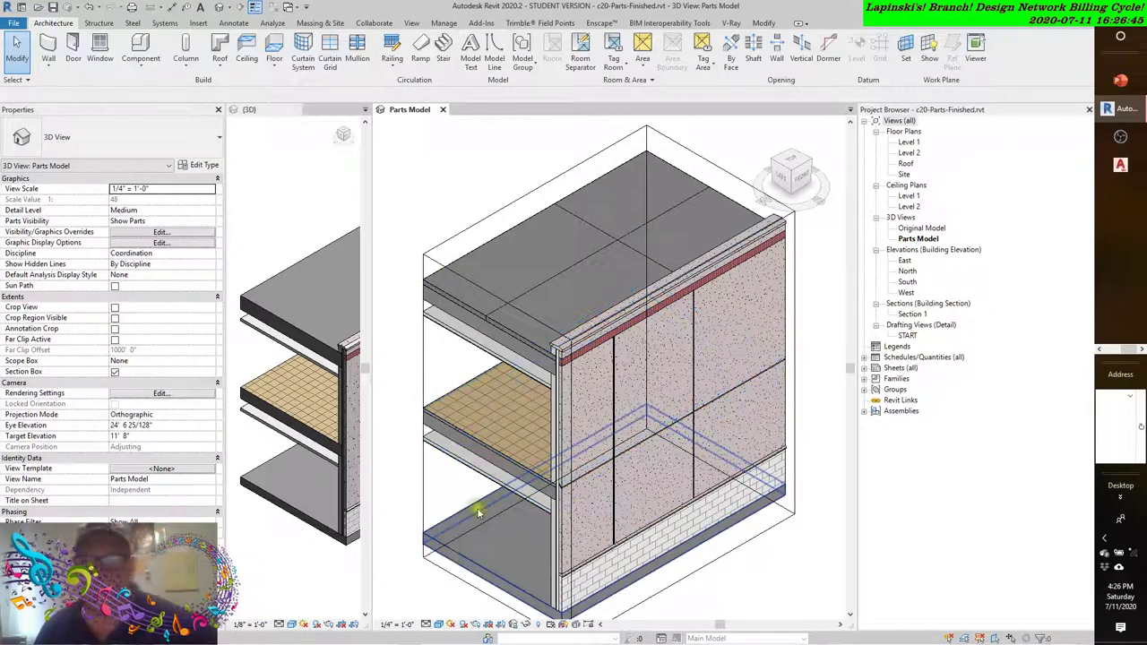
middle_click_drag(410, 563, 440, 535, "shift")
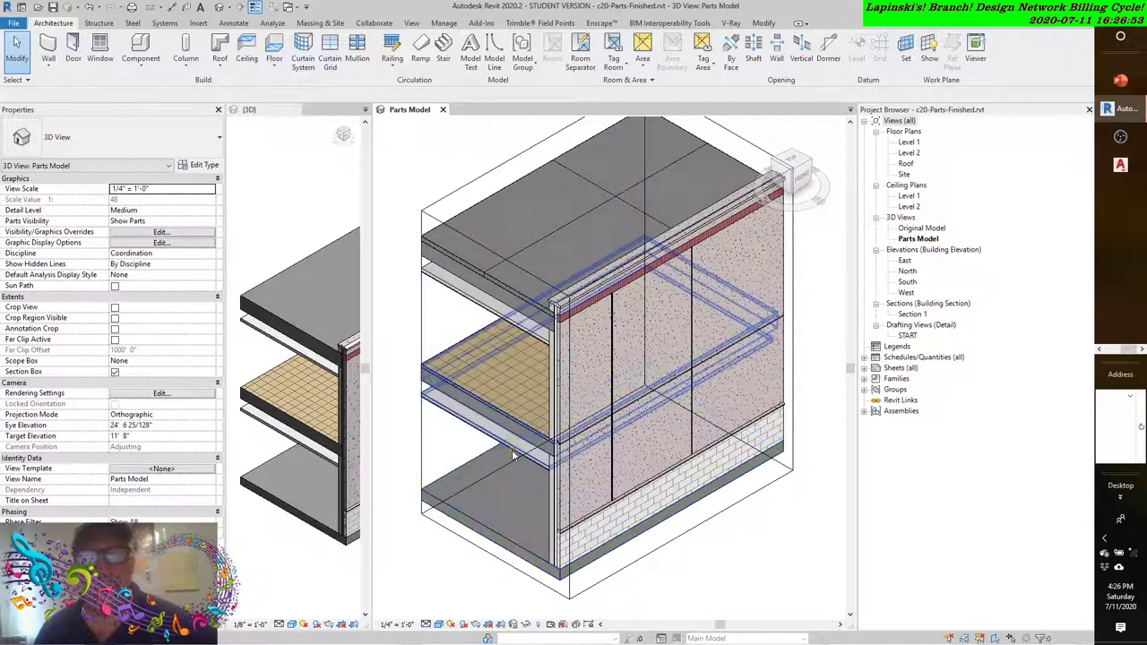
scroll(532, 434, "up", 8)
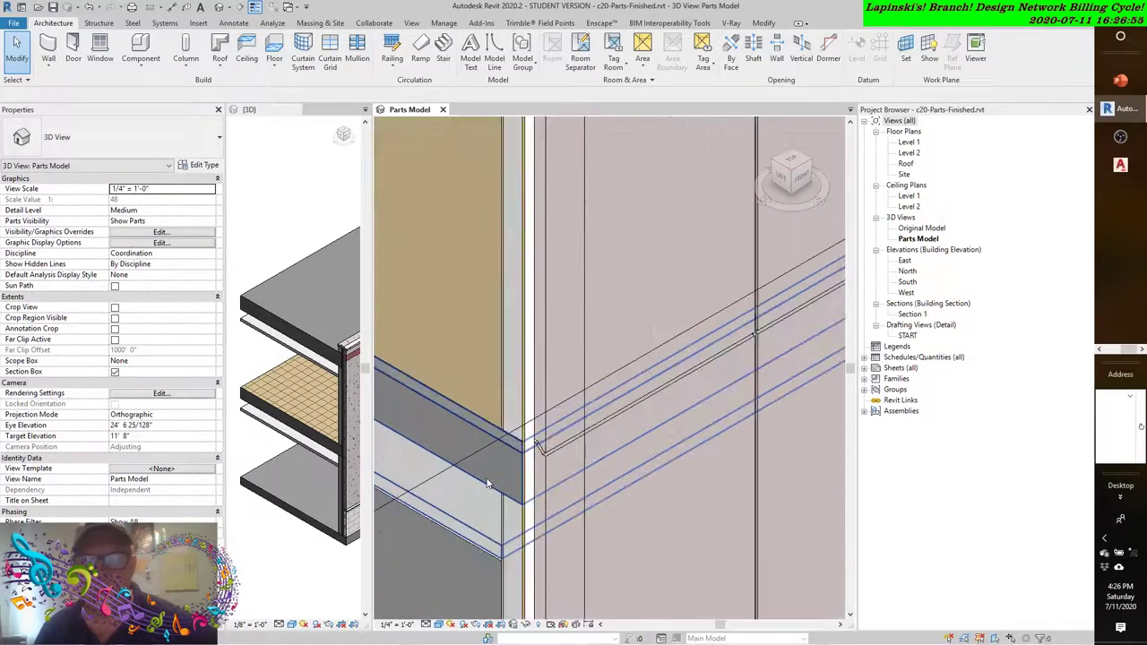
left_click(90, 7)
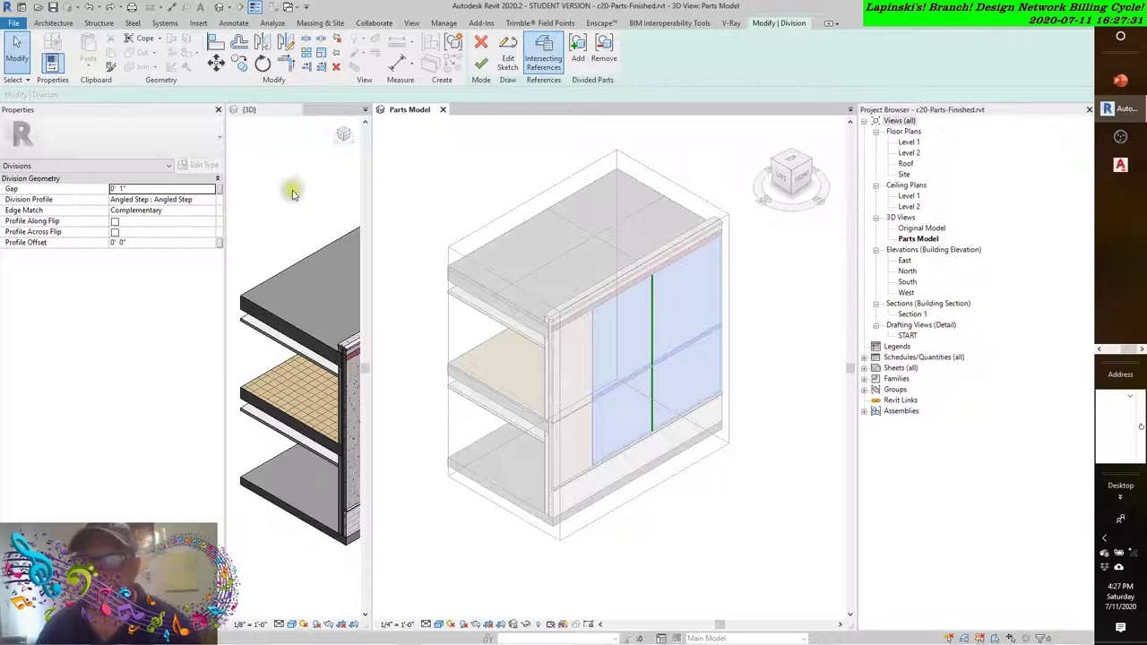
middle_click_drag(686, 550, 724, 558)
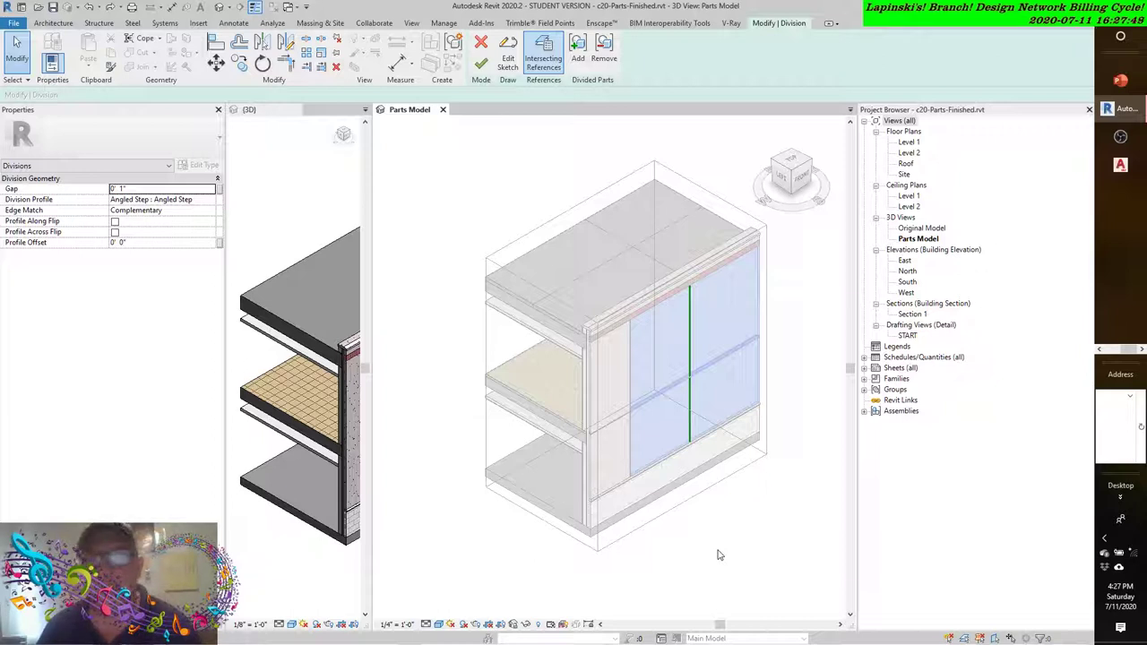
middle_click_drag(716, 534, 721, 547)
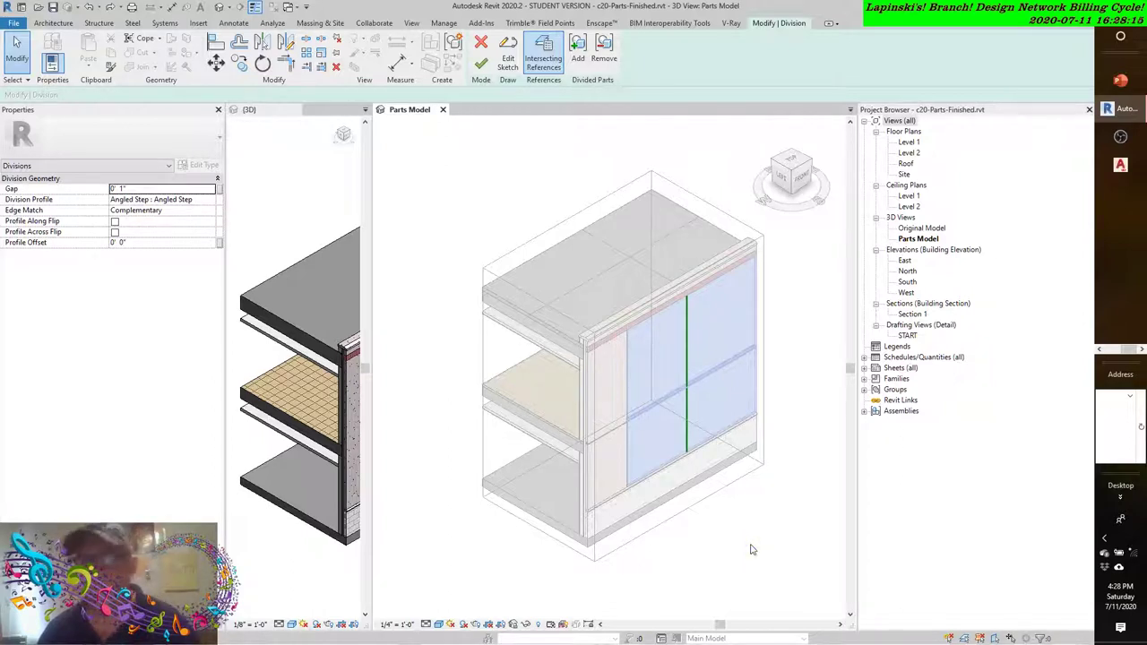
middle_click_drag(751, 549, 736, 550)
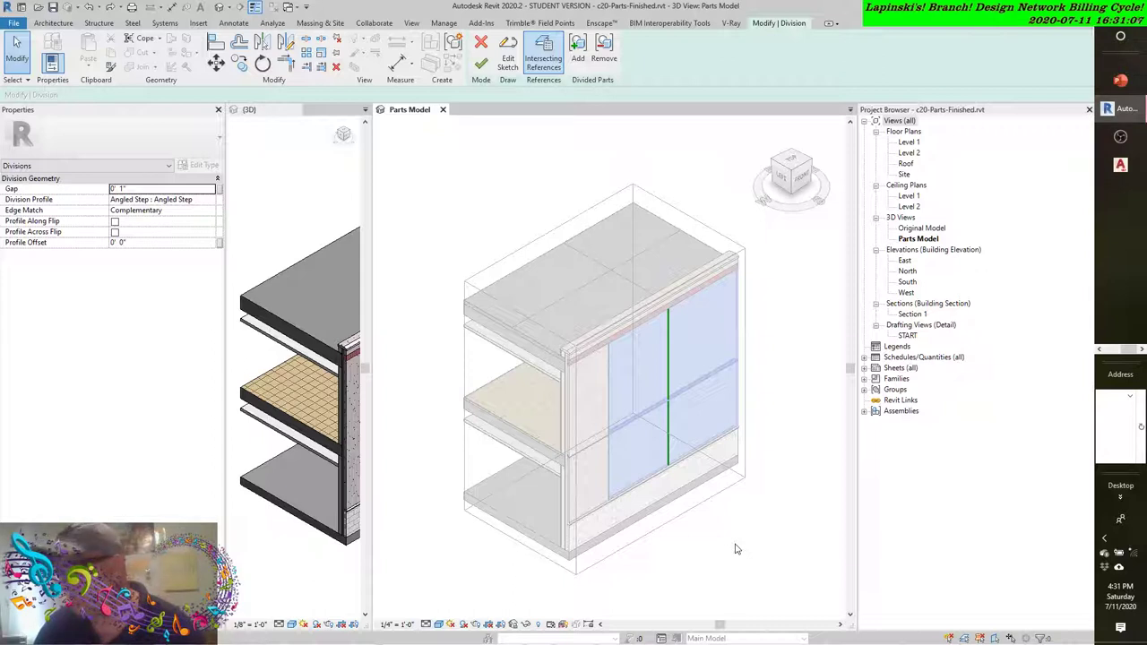
Commit the division, then reopen it for editing from the upper wall part
left_click(481, 61)
scroll(703, 424, "up", 4)
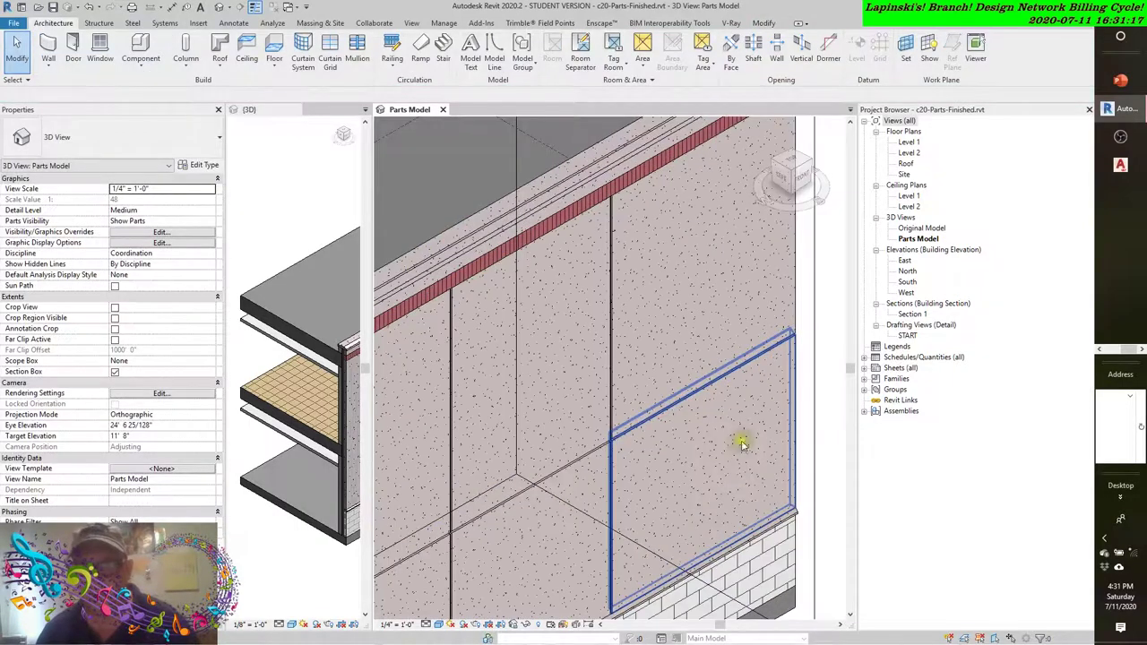
middle_click_drag(679, 460, 469, 543, "shift")
scroll(624, 333, "up", 3)
left_click(621, 333)
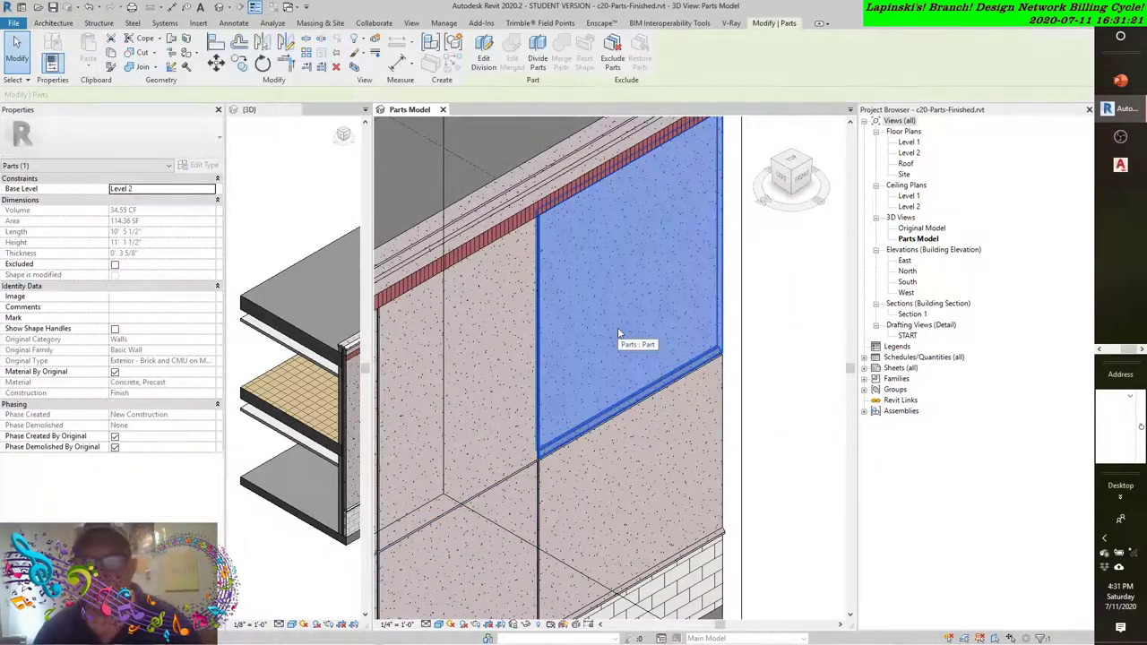
left_click(485, 51)
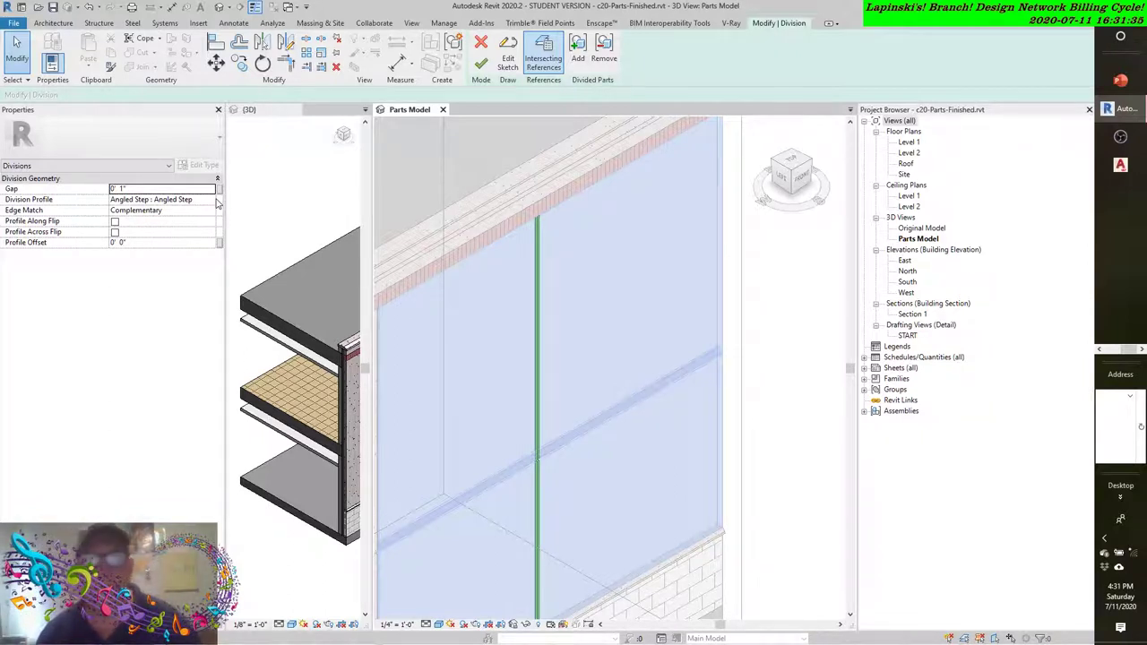
Uncheck Reference Plane : yPlane1 under the All filter and apply
left_click(543, 55)
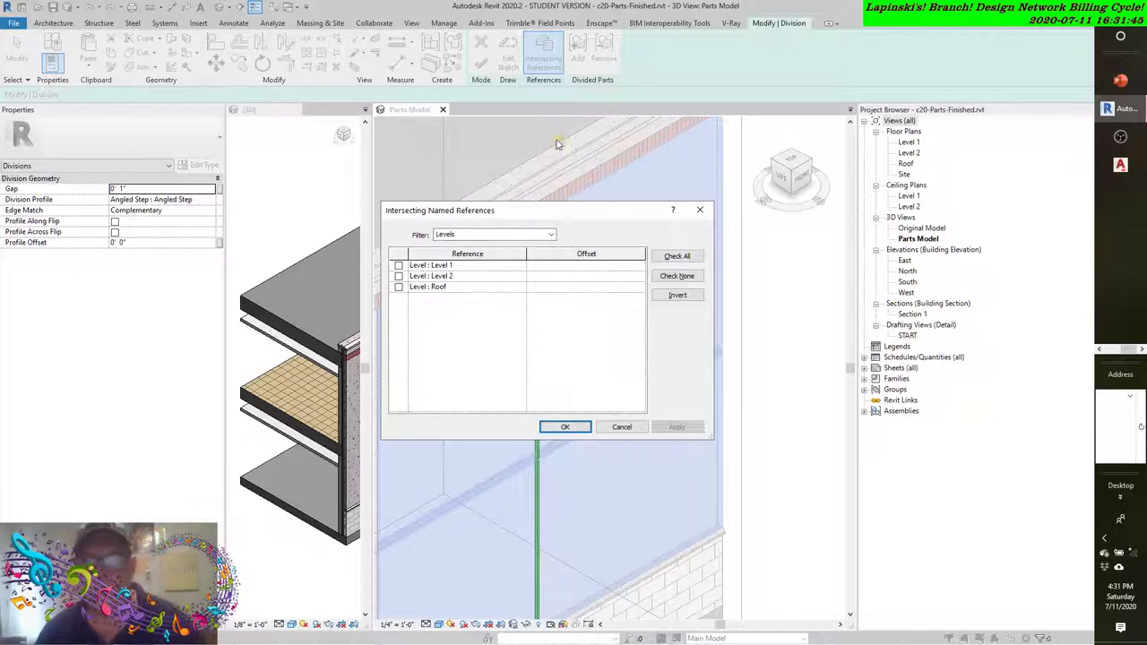
left_click(541, 235)
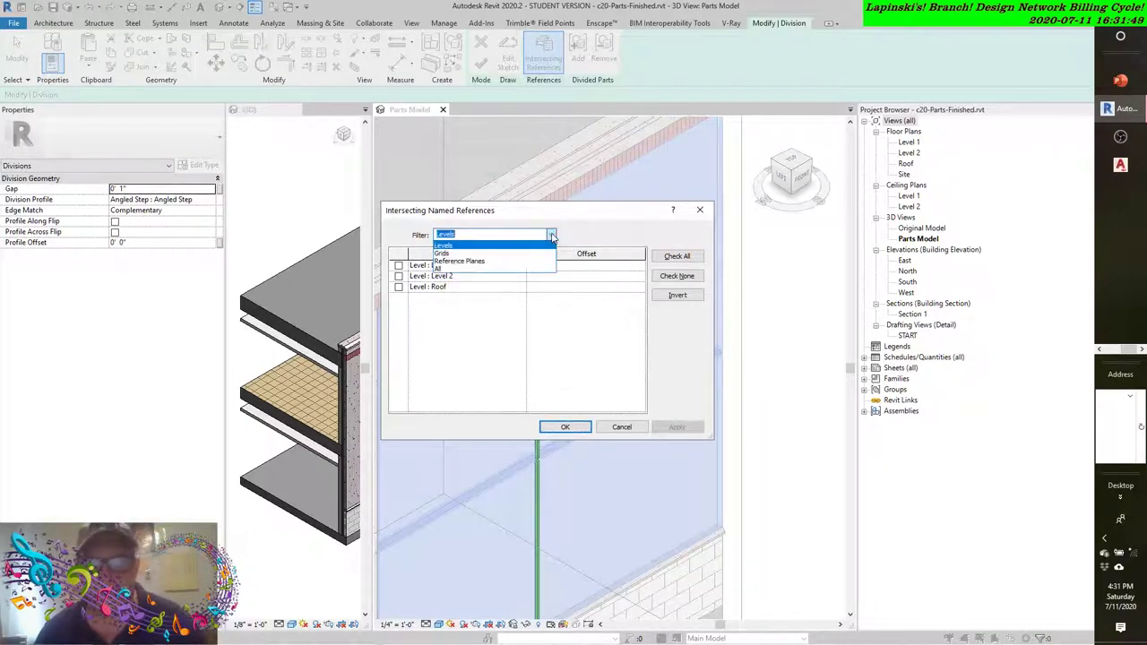
left_click(448, 269)
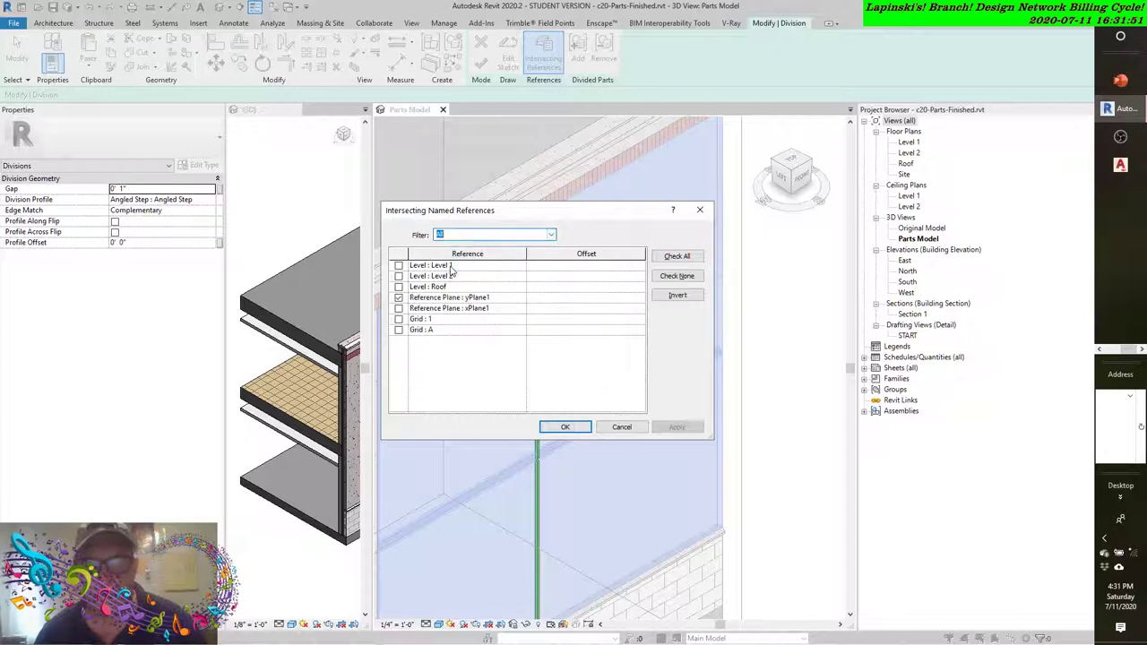
left_click(398, 298)
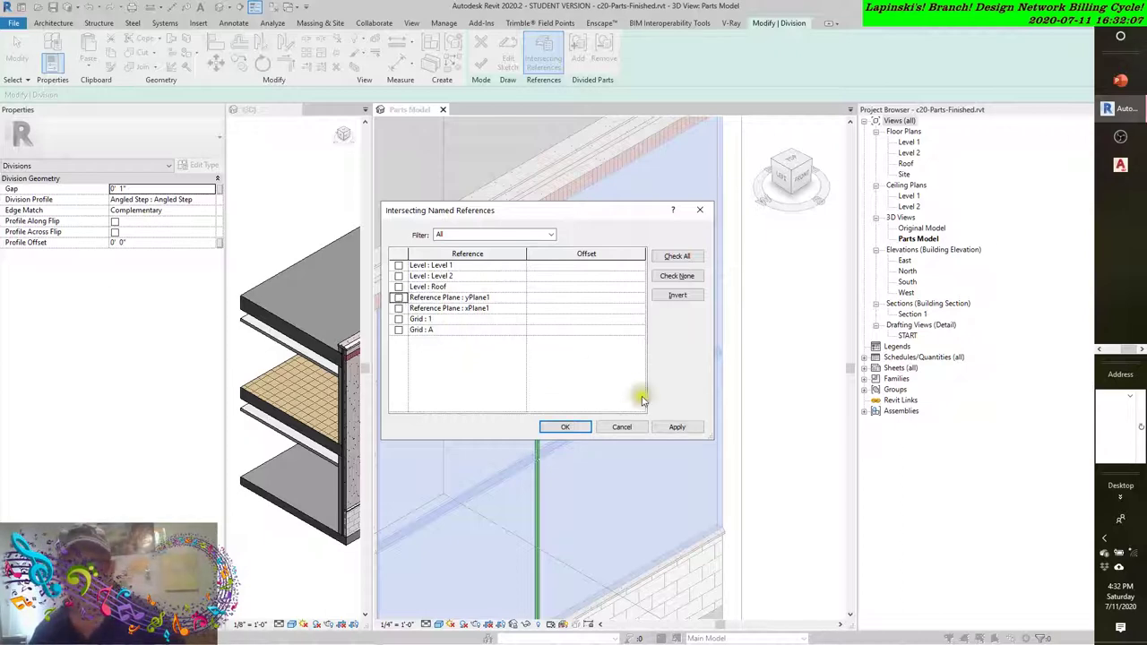
left_click(677, 427)
left_click(579, 428)
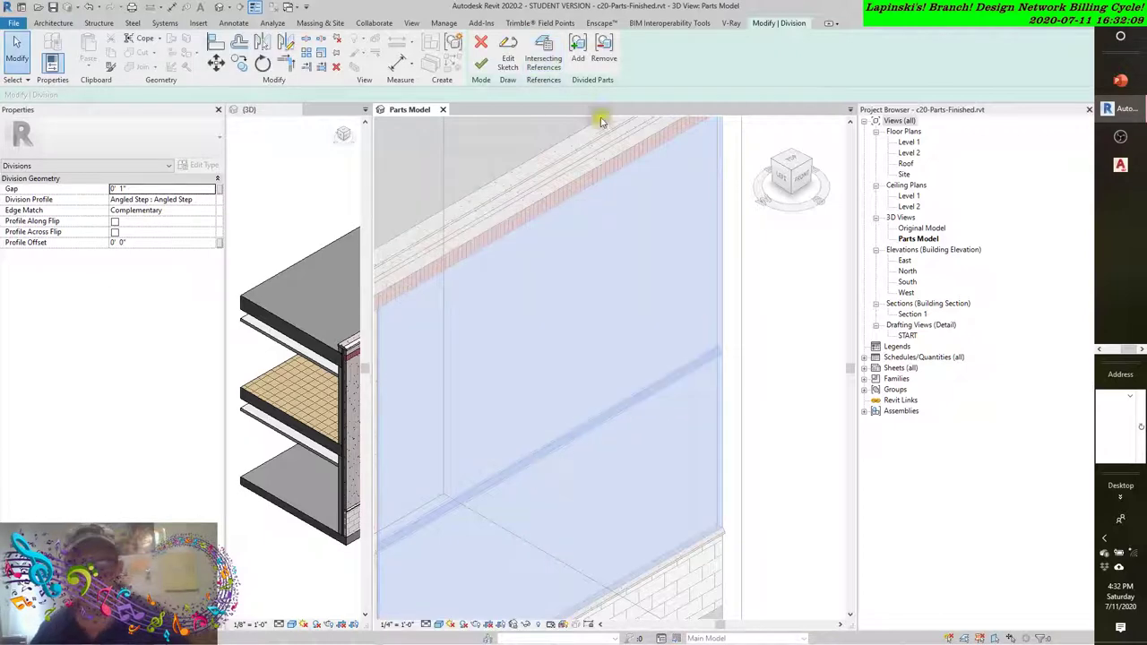
Finish editing, accept the 'Nothing will be divided' warning, and orbit to the wall corner
left_click(481, 61)
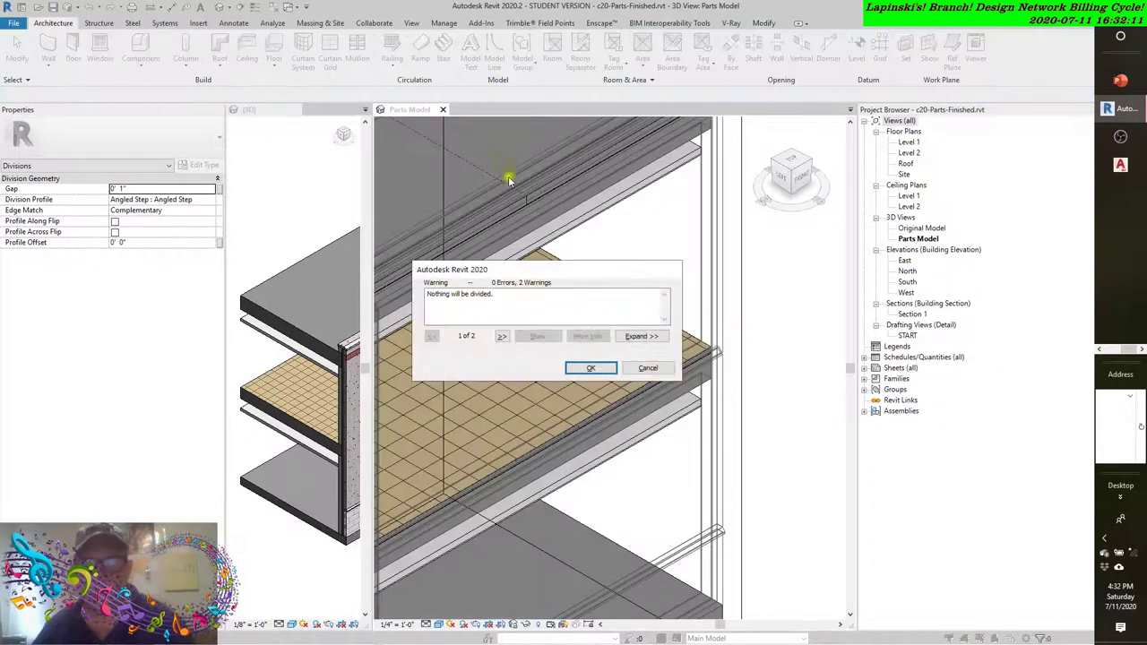
left_click(592, 369)
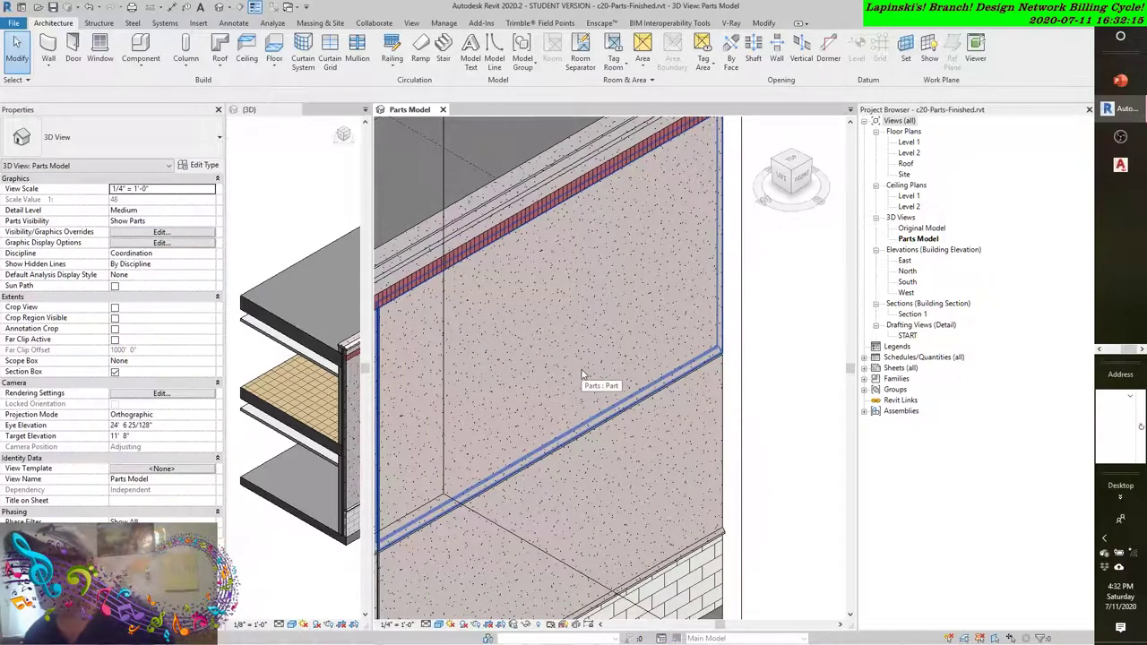
scroll(583, 373, "down", 1)
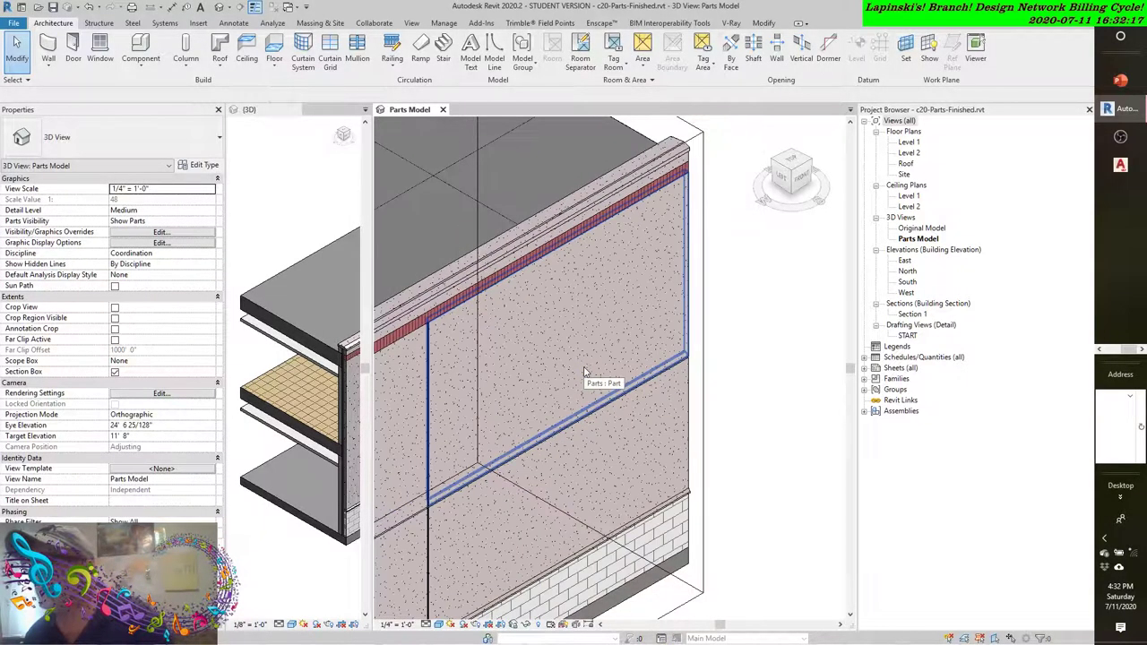
middle_click_drag(584, 373, 838, 466, "shift")
Select both the upper and lower wall parts and start a new Divide Parts
left_click(690, 314)
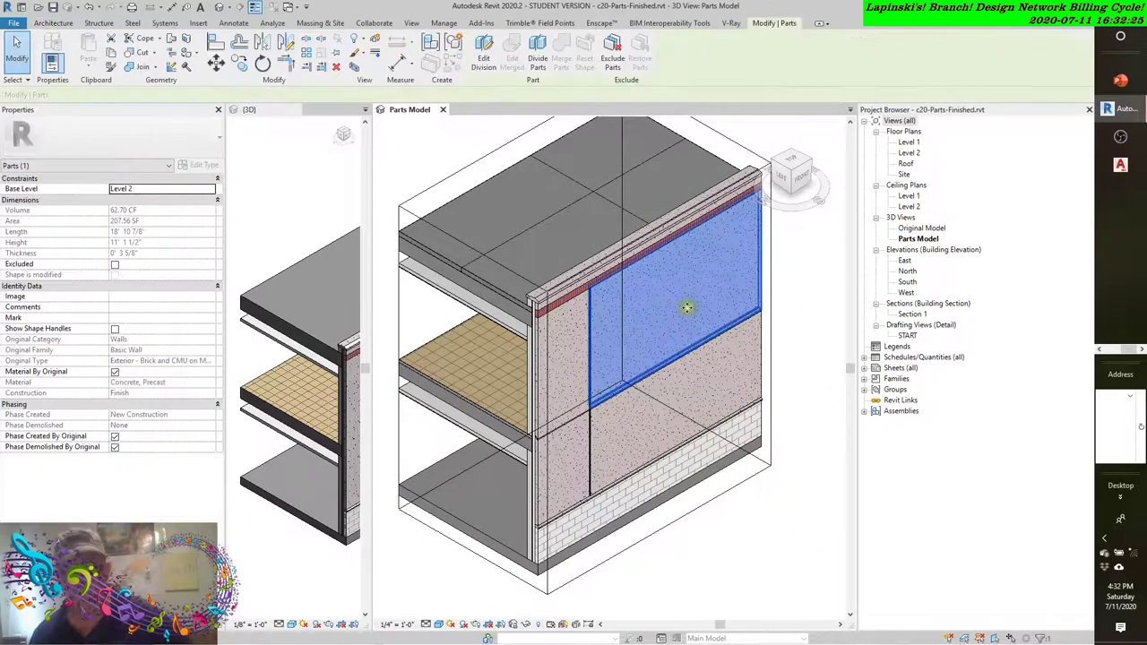
left_click(688, 390, "ctrl")
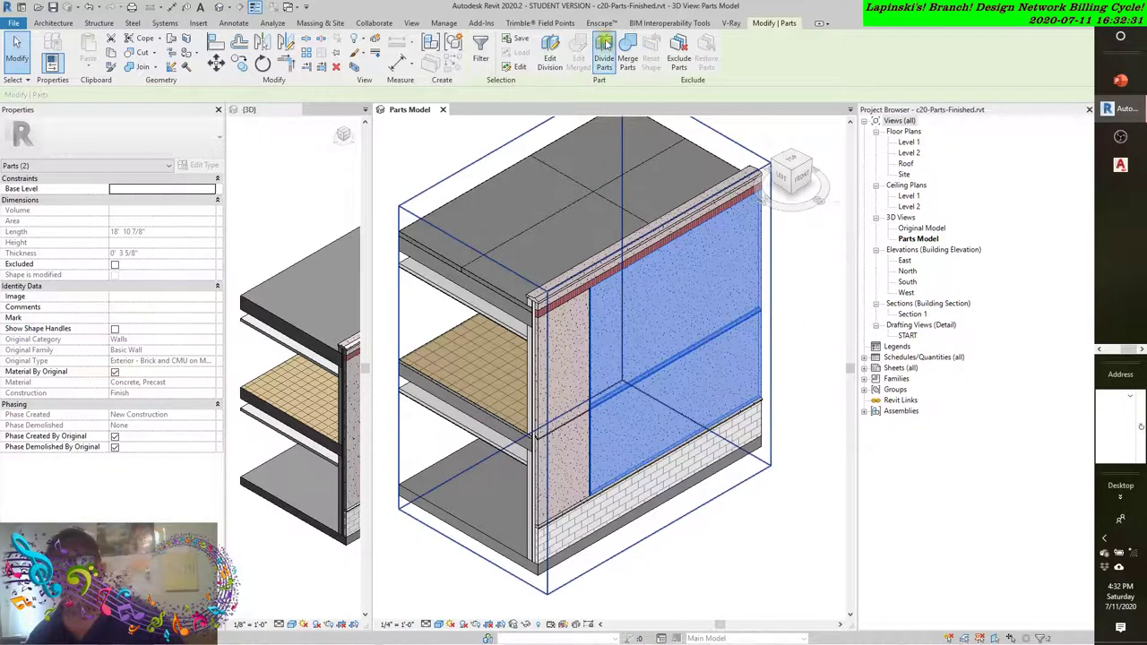
left_click(604, 56)
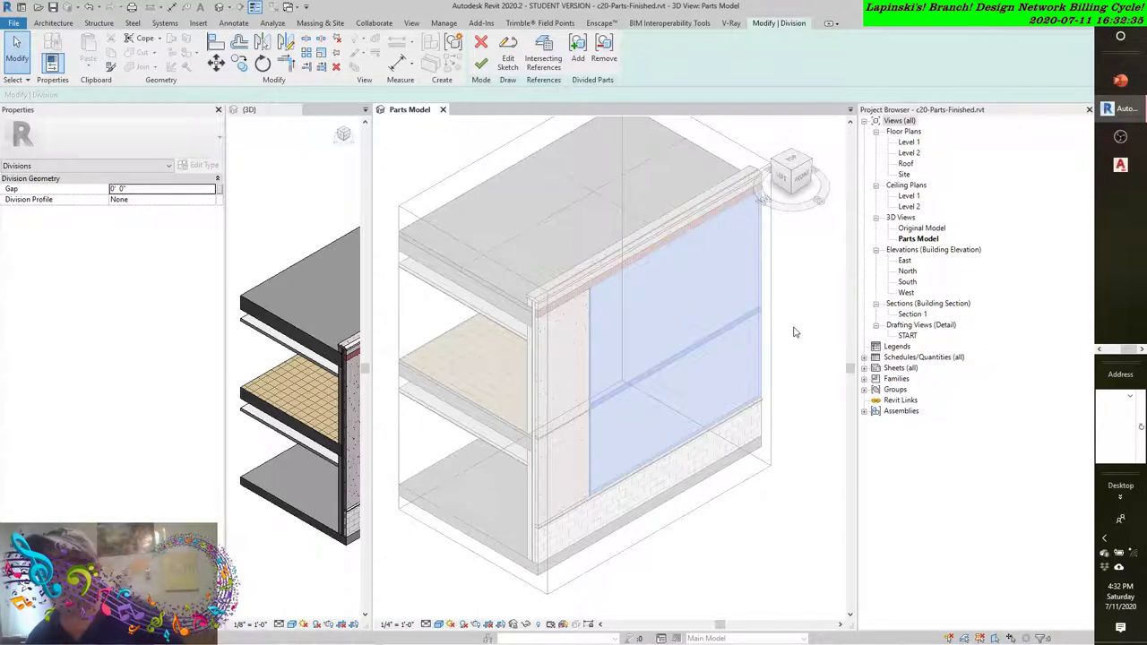
Add reference plane xPlane1 as the intersecting reference, using the All filter
left_click(543, 55)
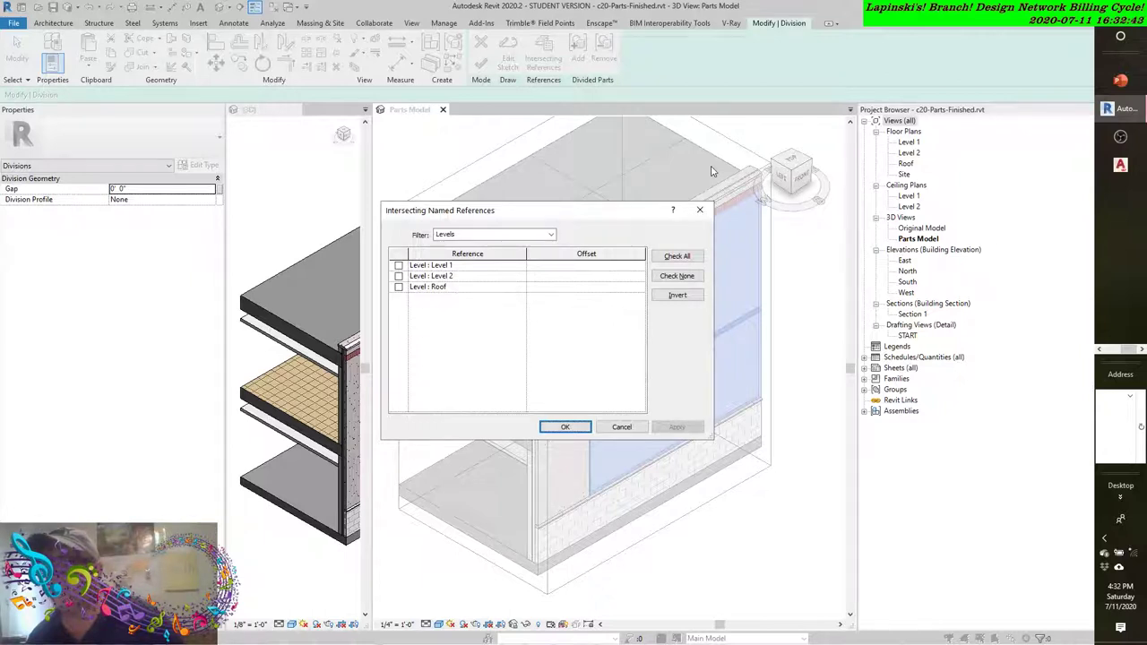
left_click(548, 234)
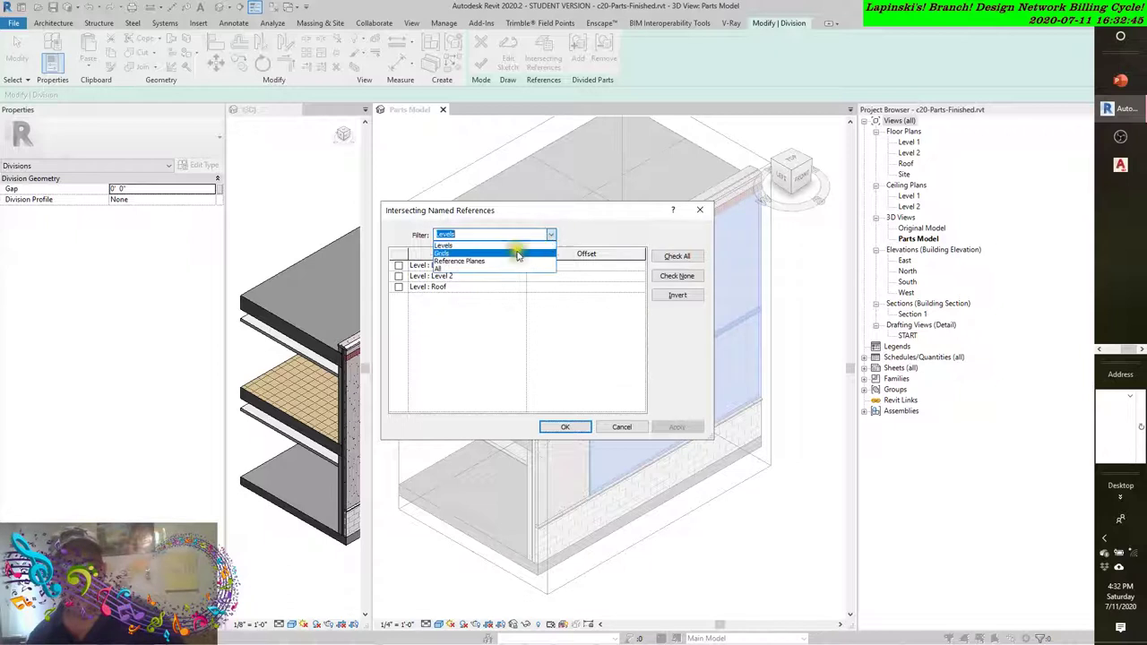
left_click(439, 268)
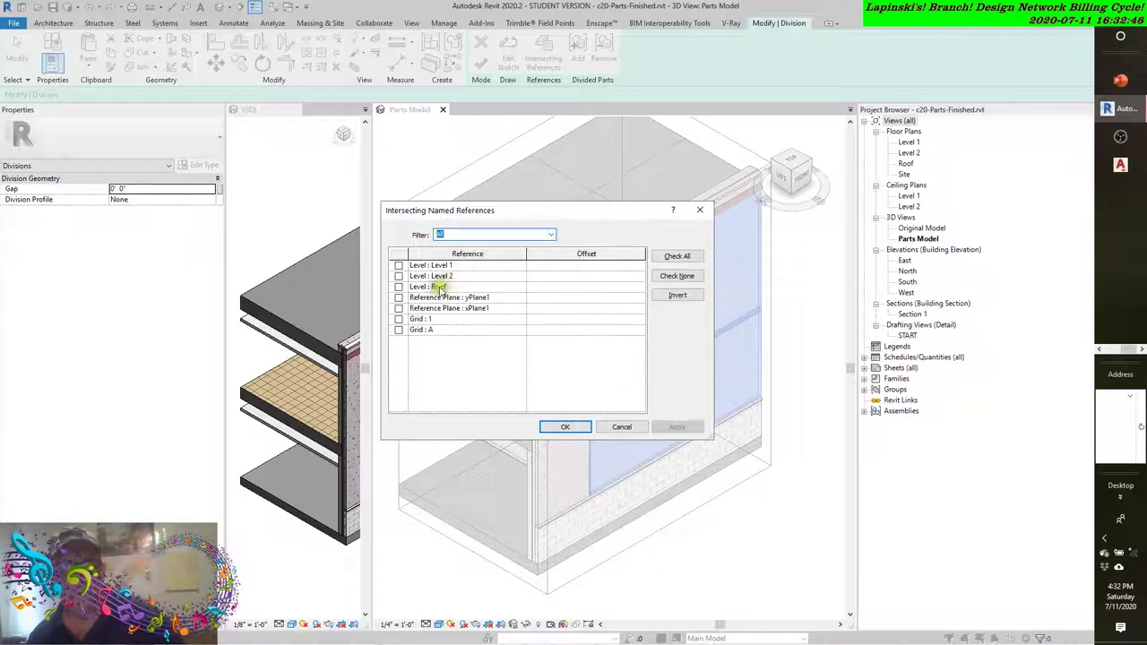
left_click(399, 308)
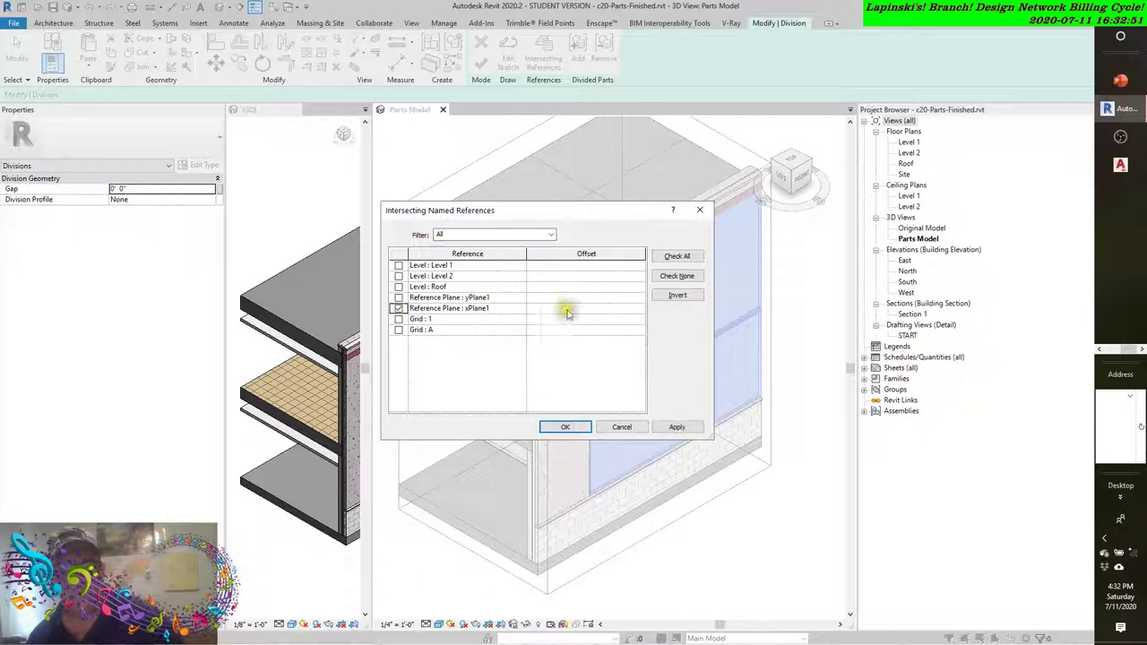
left_click(679, 428)
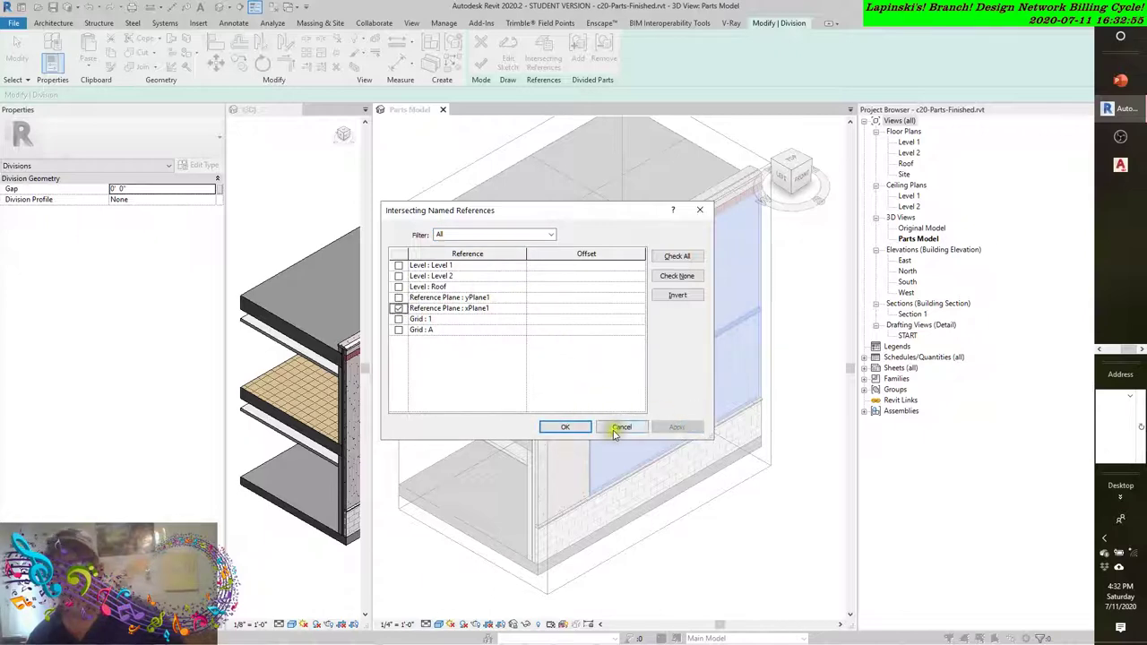
left_click(574, 426)
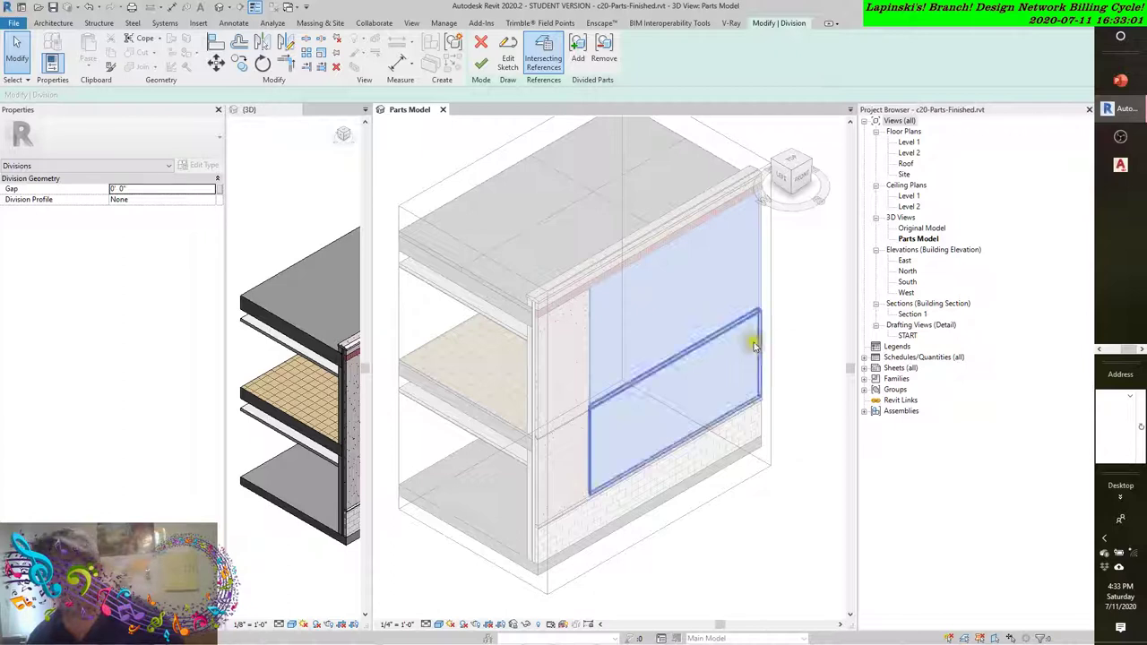
Set the division gap to 1" and finish edit mode, dismissing the warning
double_click(132, 190)
type("1")
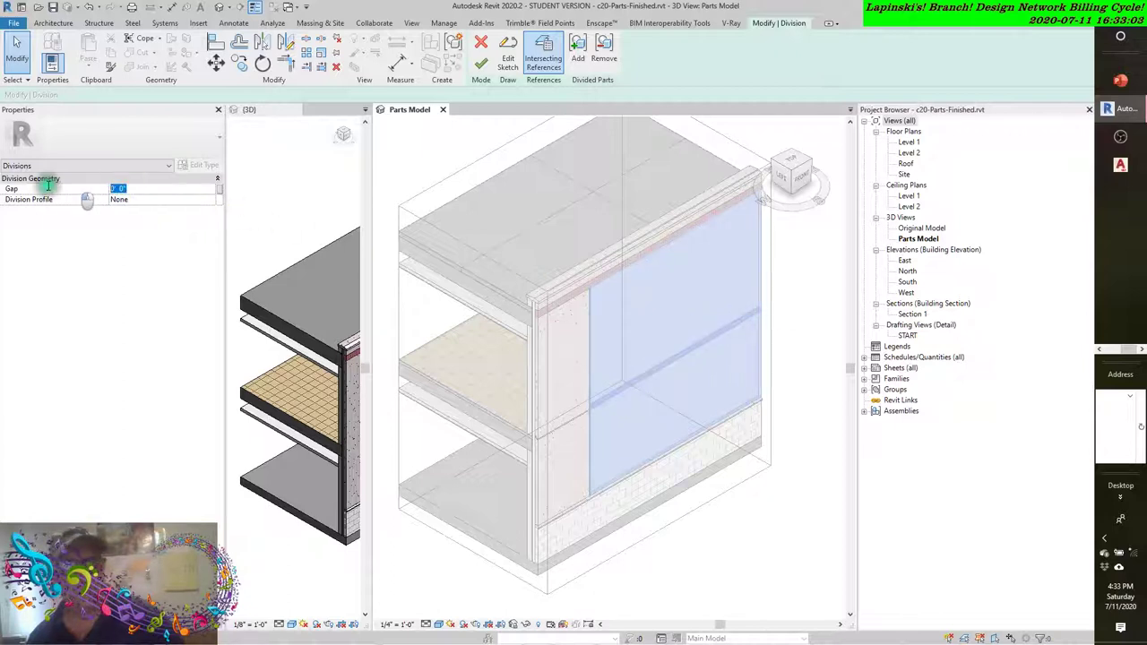
type("\"")
key("Return")
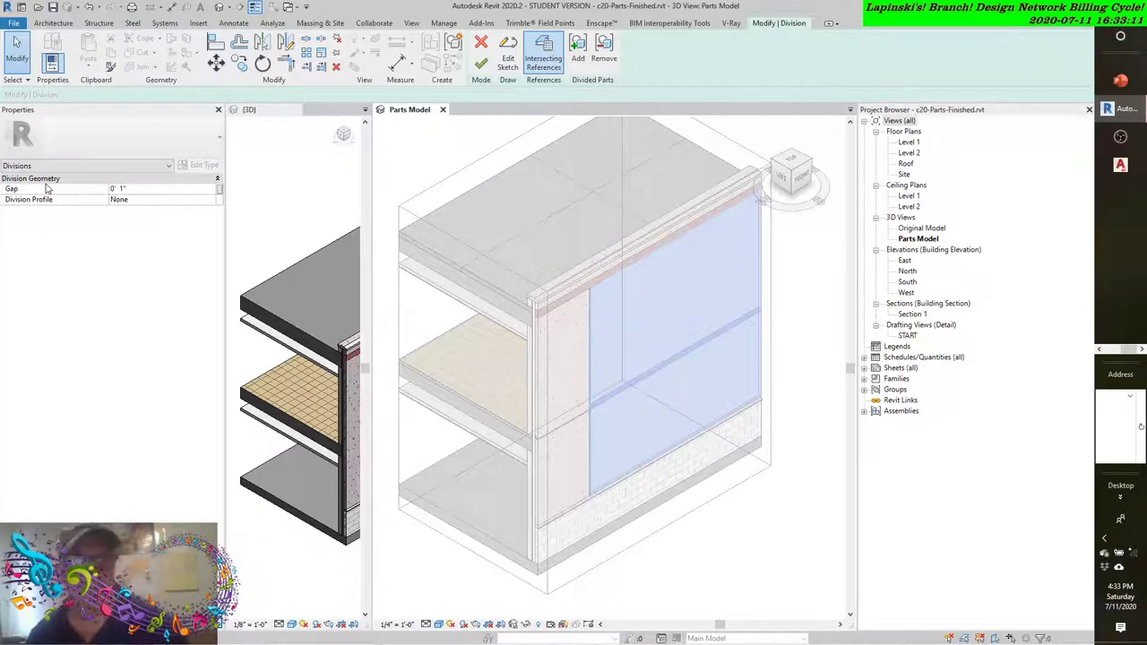
left_click(480, 65)
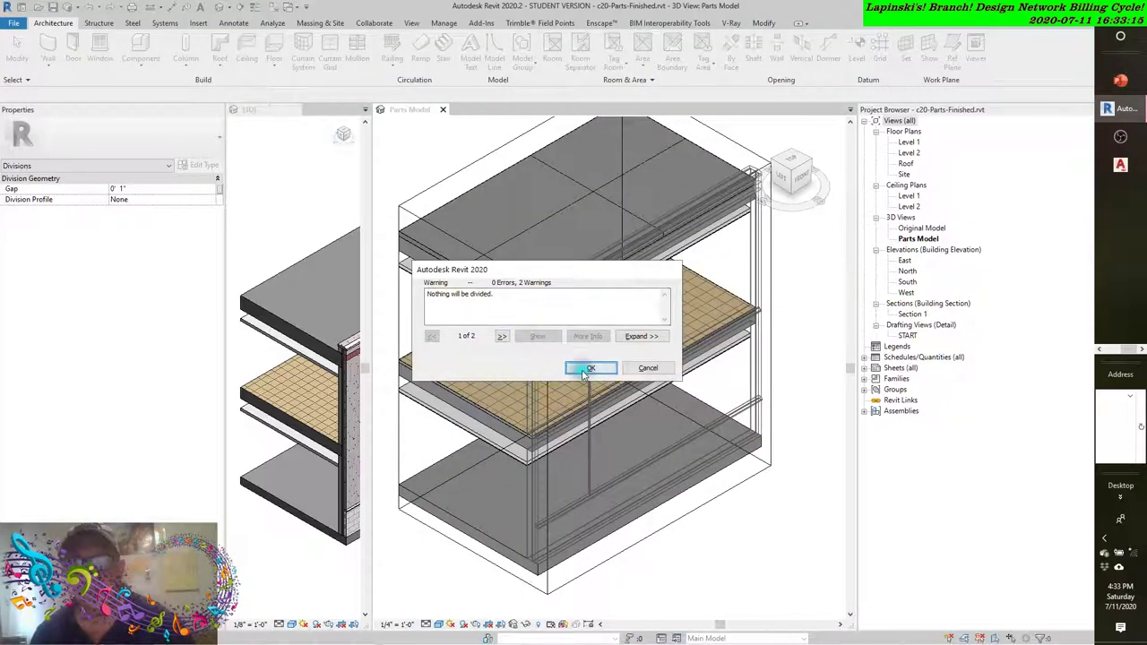
left_click(585, 368)
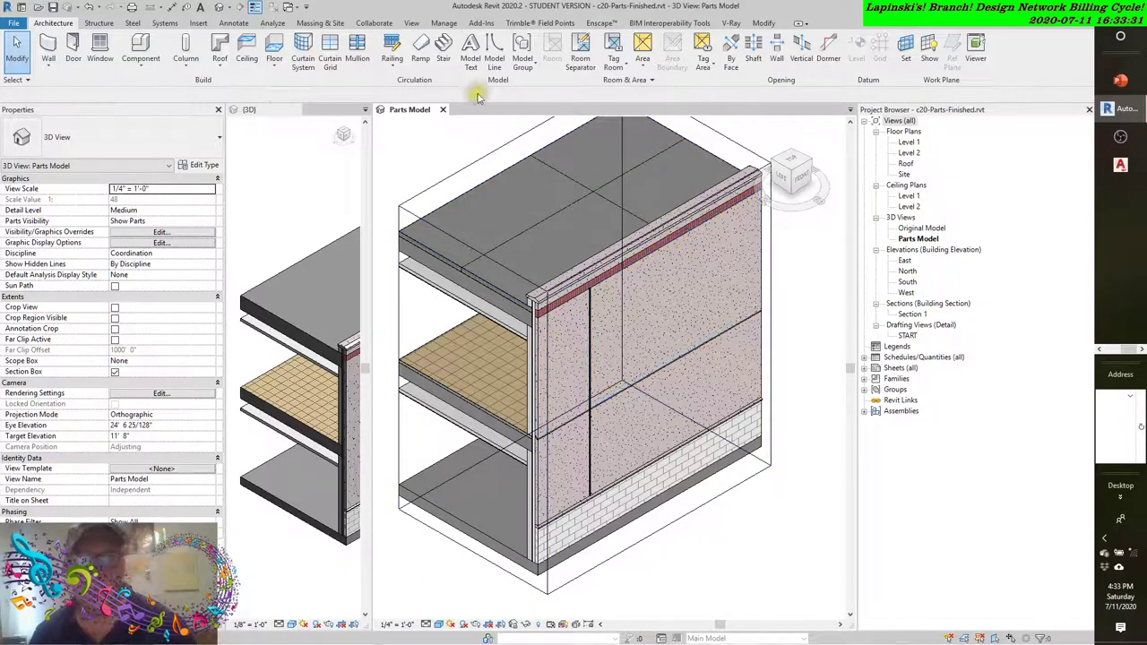
Select the narrow wall part beside the corner
scroll(638, 274, "up", 2)
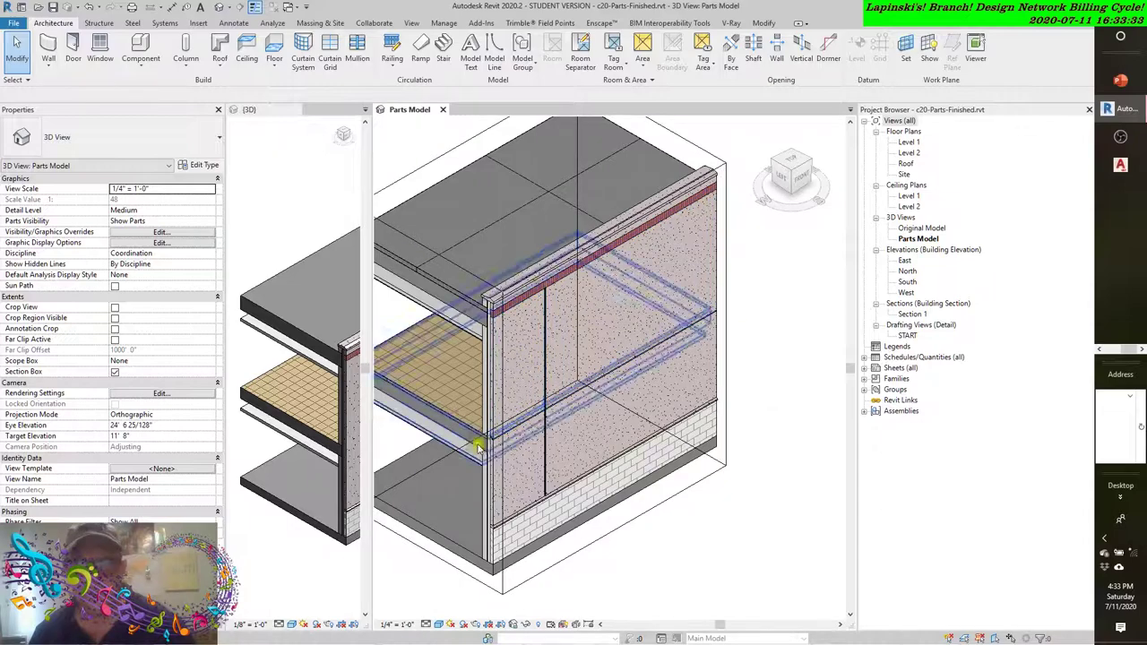
scroll(477, 450, "up", 4)
scroll(478, 450, "down", 6)
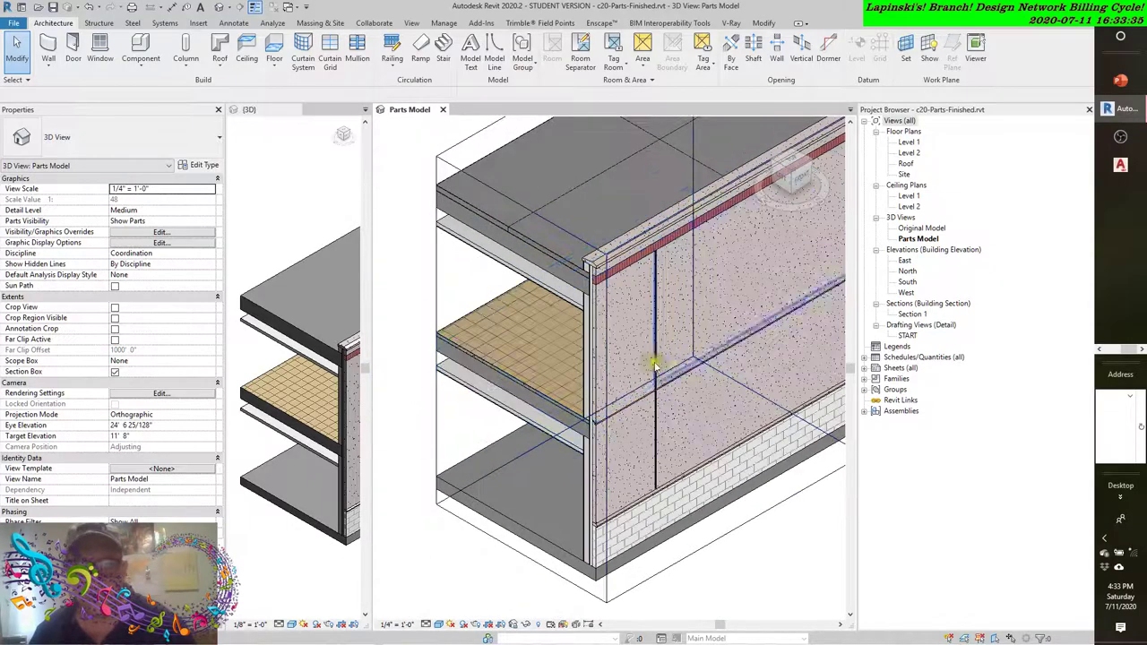
left_click(637, 363)
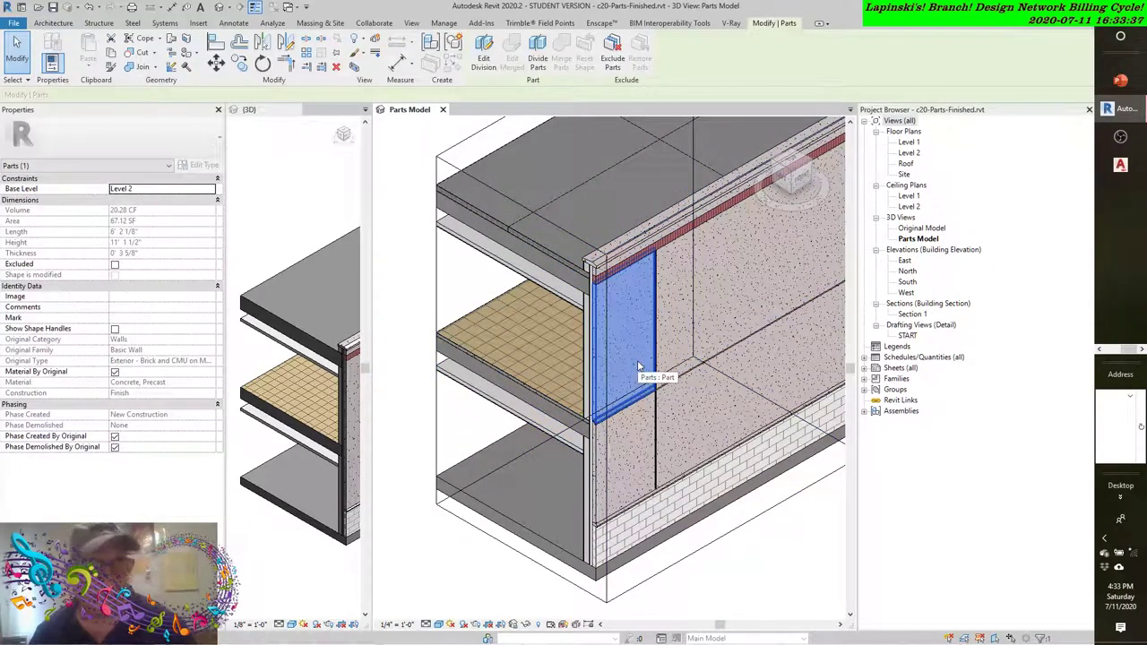
Change the division's edge match to Mirrored and finish editing
left_click(538, 44)
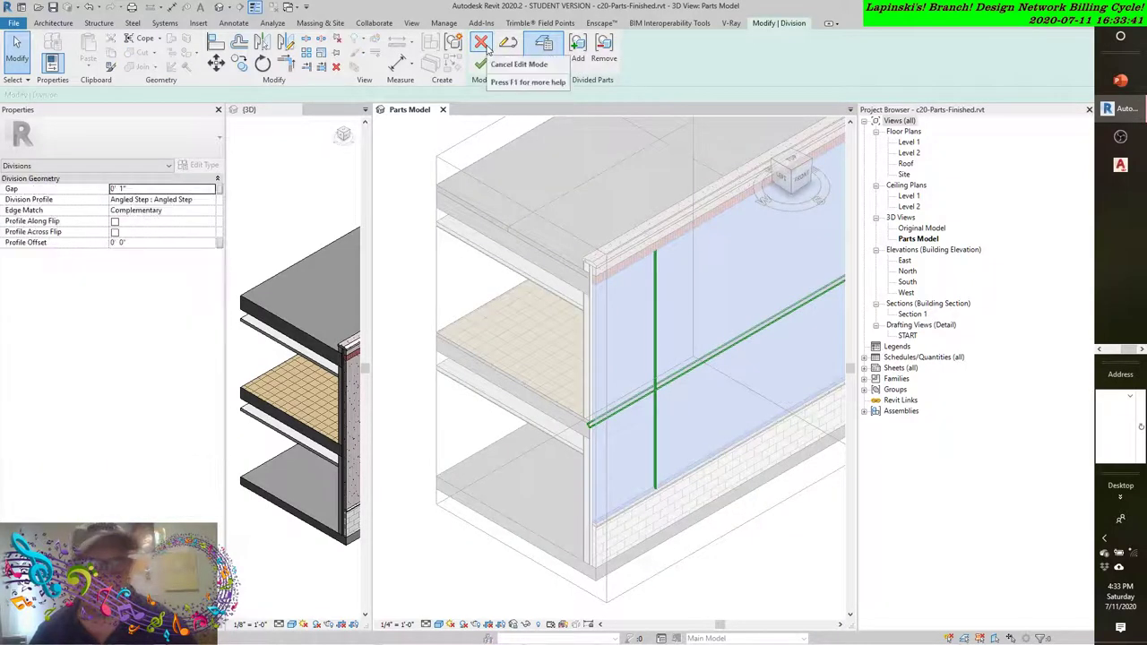
left_click(144, 210)
left_click(144, 210)
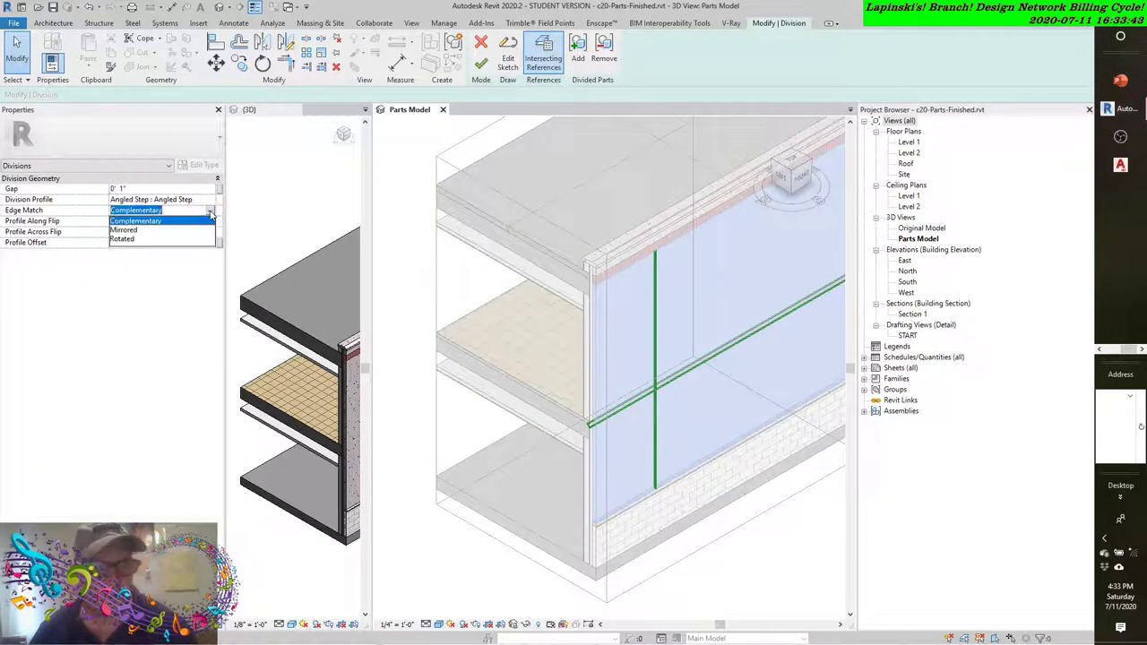
left_click(130, 231)
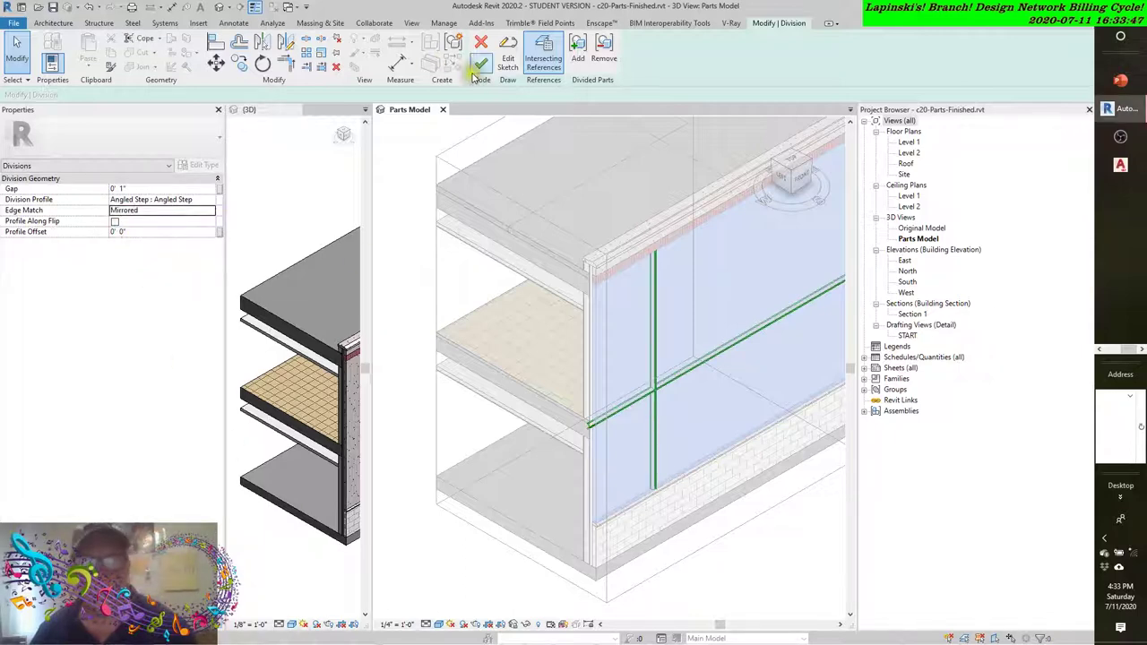
left_click(481, 61)
Zoom in on the regenerated parts and select the divided wall part
scroll(475, 439, "up", 6)
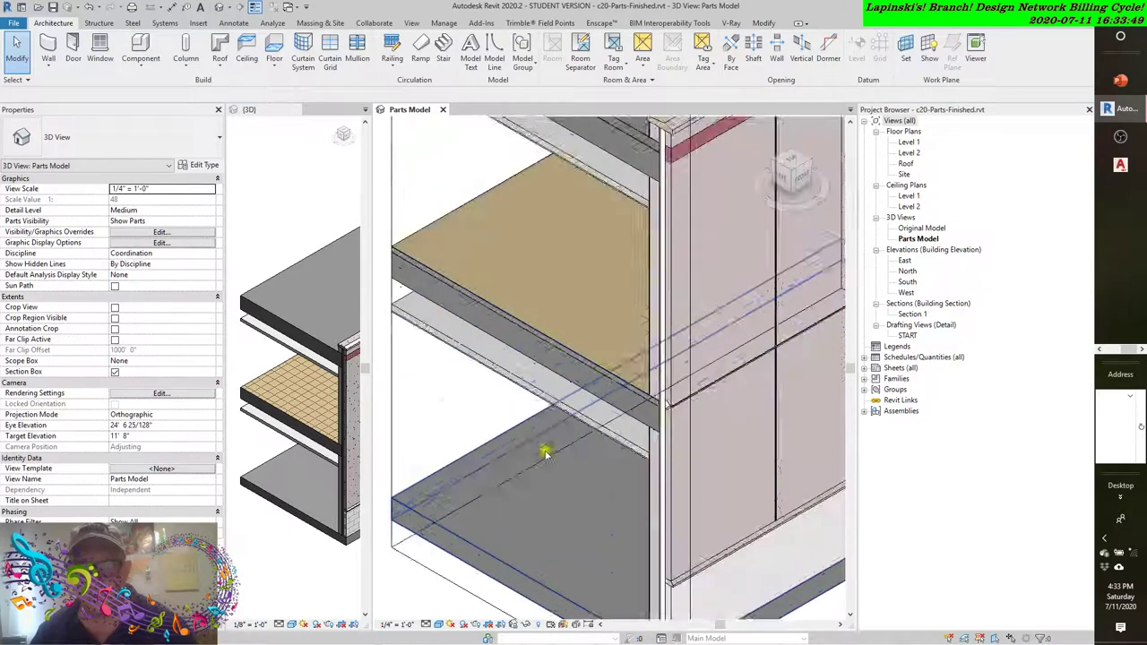
scroll(627, 429, "up", 5)
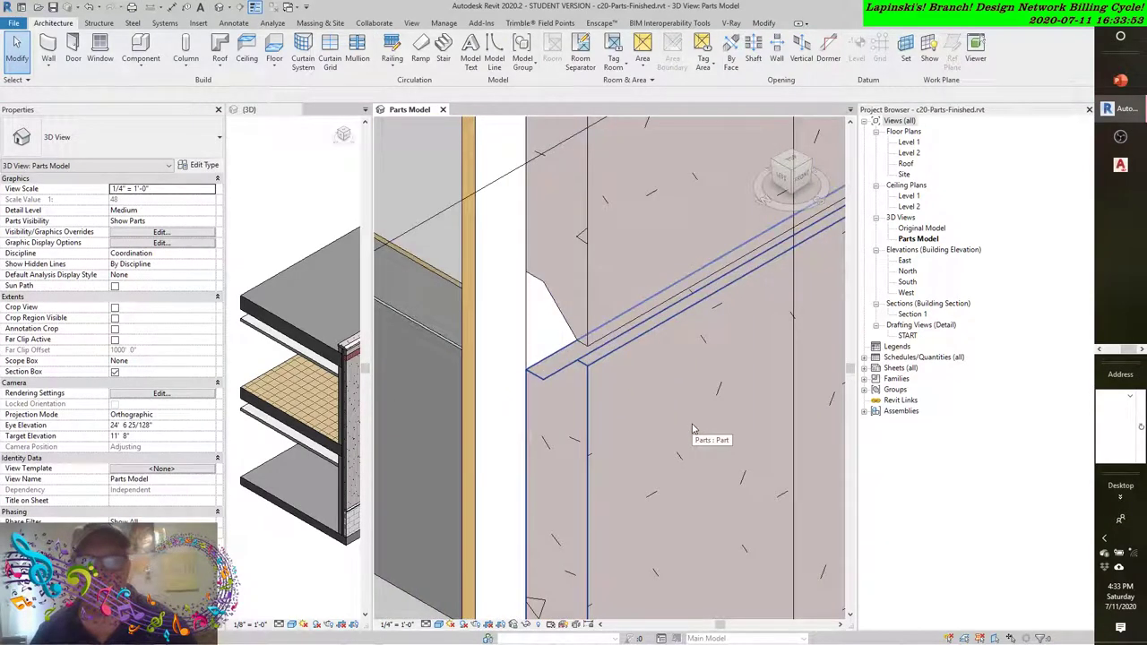
scroll(693, 431, "down", 5)
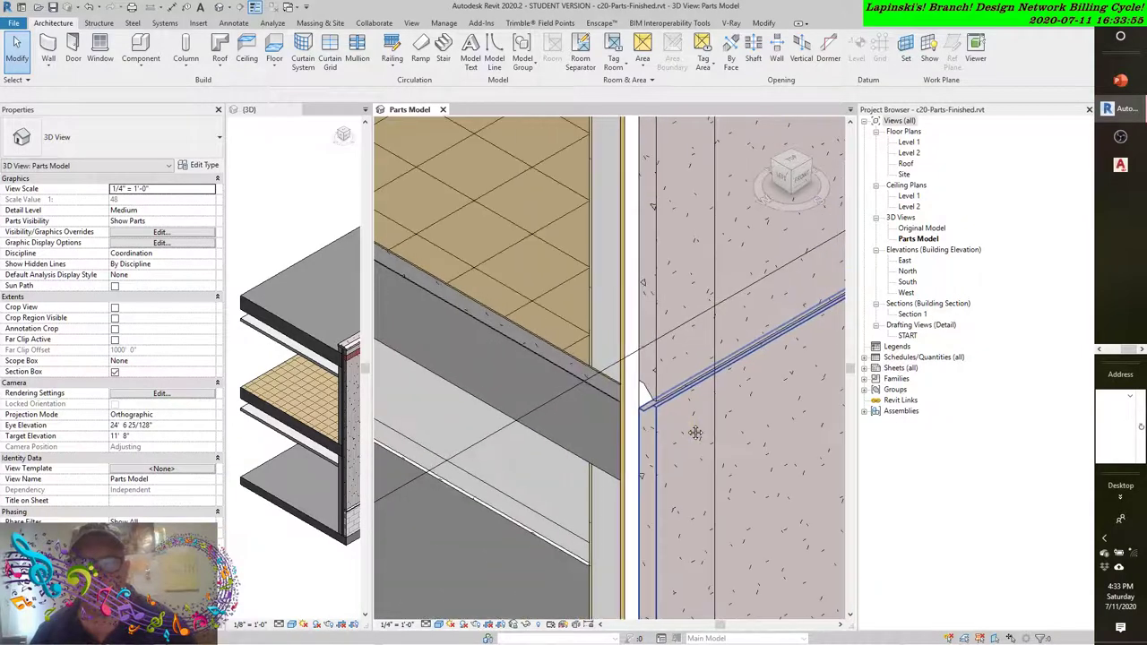
scroll(695, 433, "down", 2)
scroll(686, 429, "down", 3)
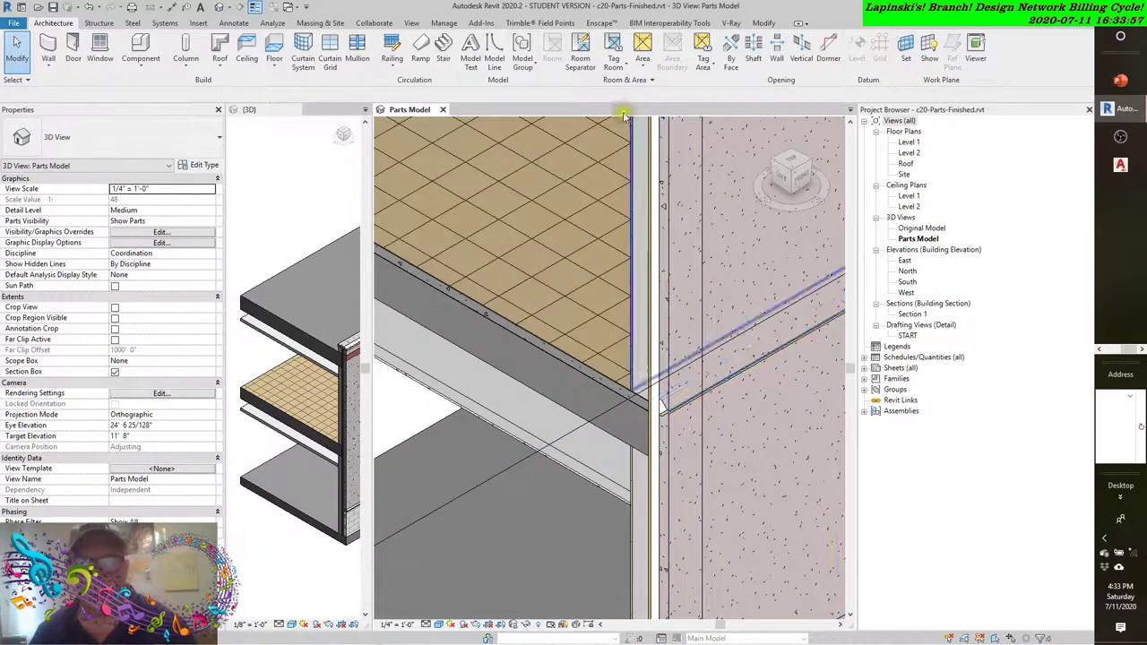
left_click(718, 322)
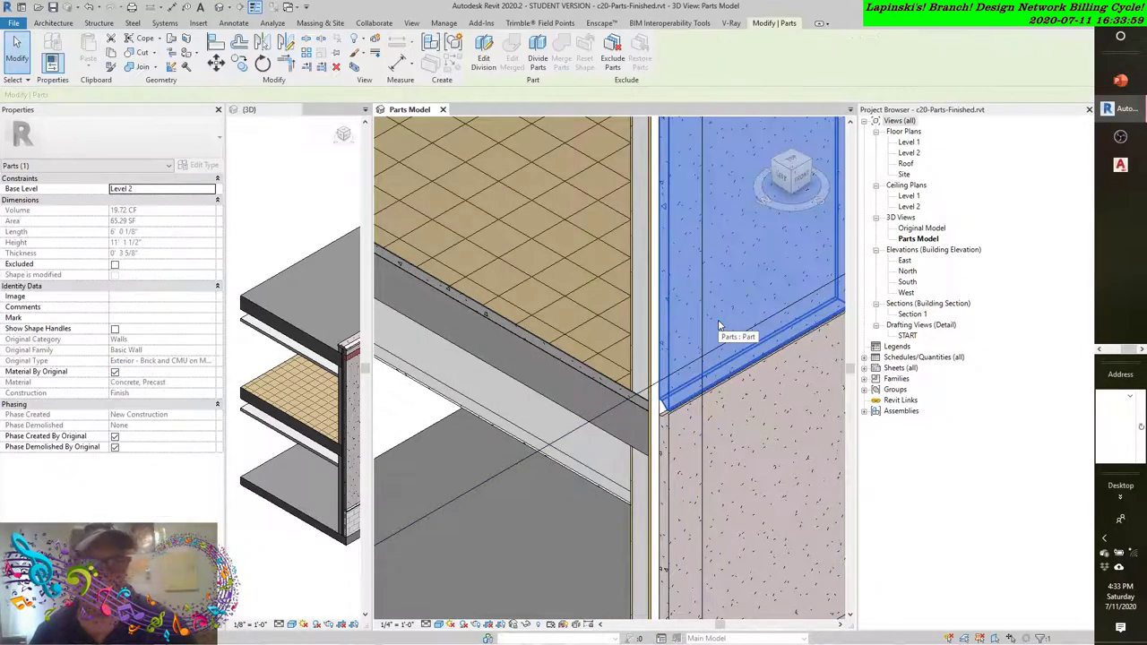
Switch the division's edge match from Mirrored to Rotated and finish editing
left_click(484, 52)
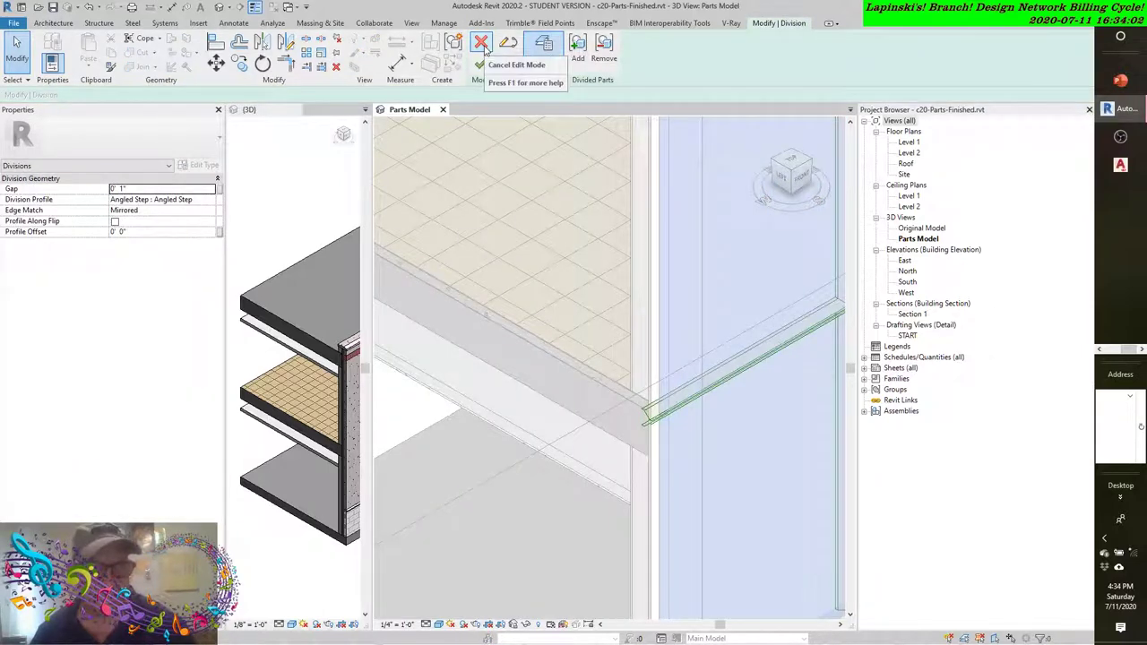
left_click(211, 212)
left_click(125, 238)
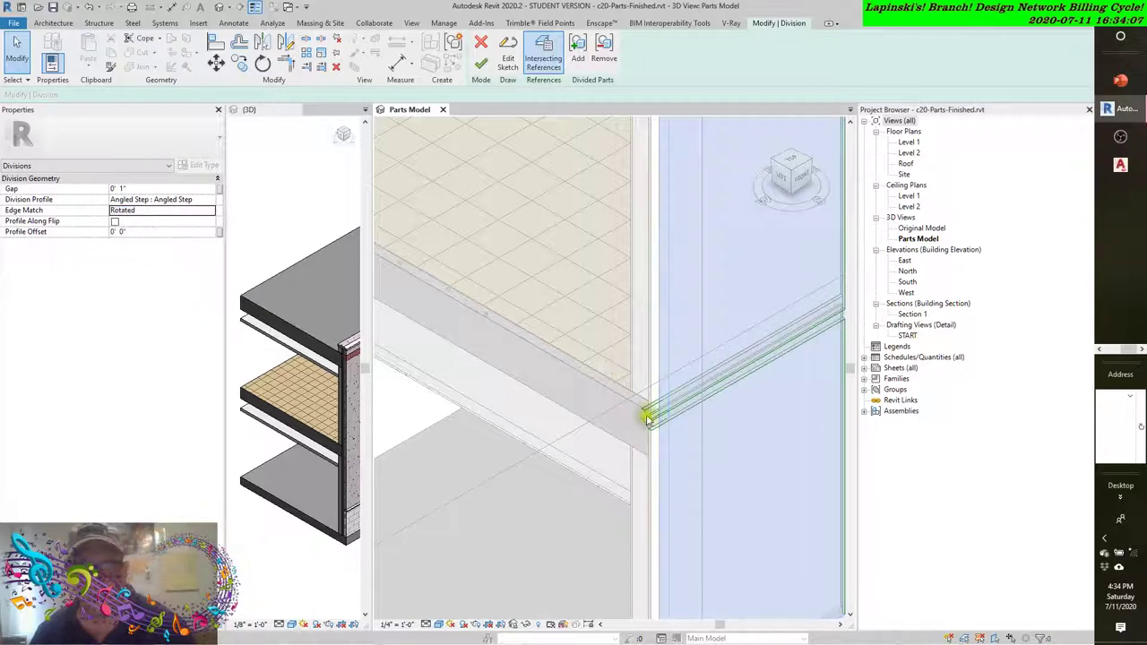
left_click(481, 65)
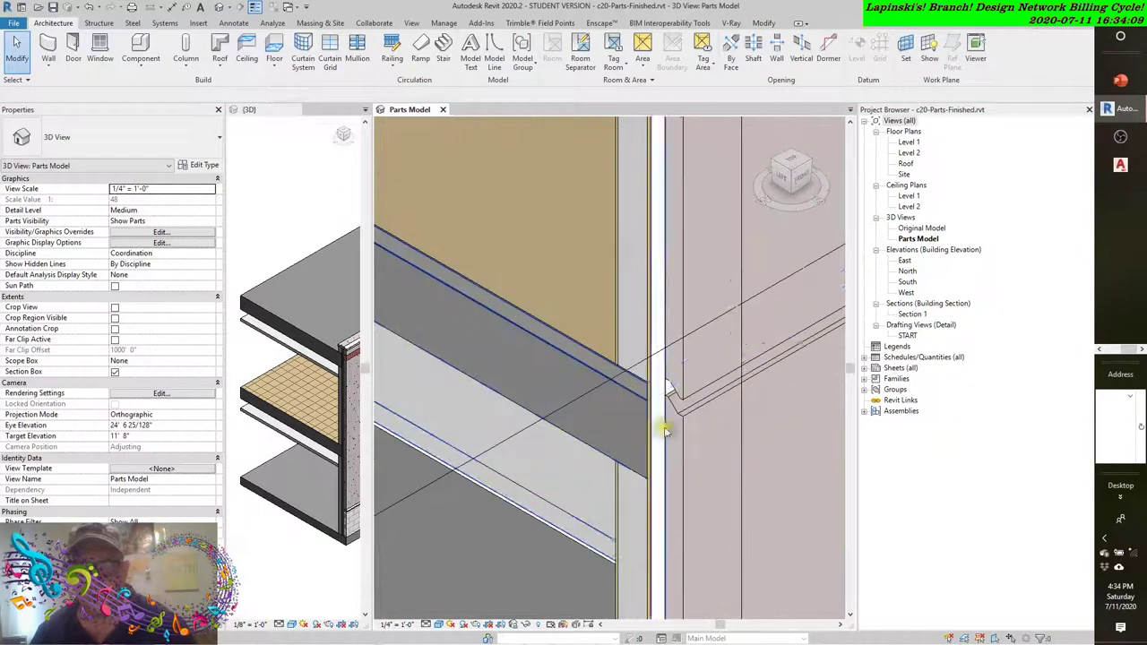
Pan and zoom onto the wall corner, then select the upper wall part
scroll(717, 445, "up", 2)
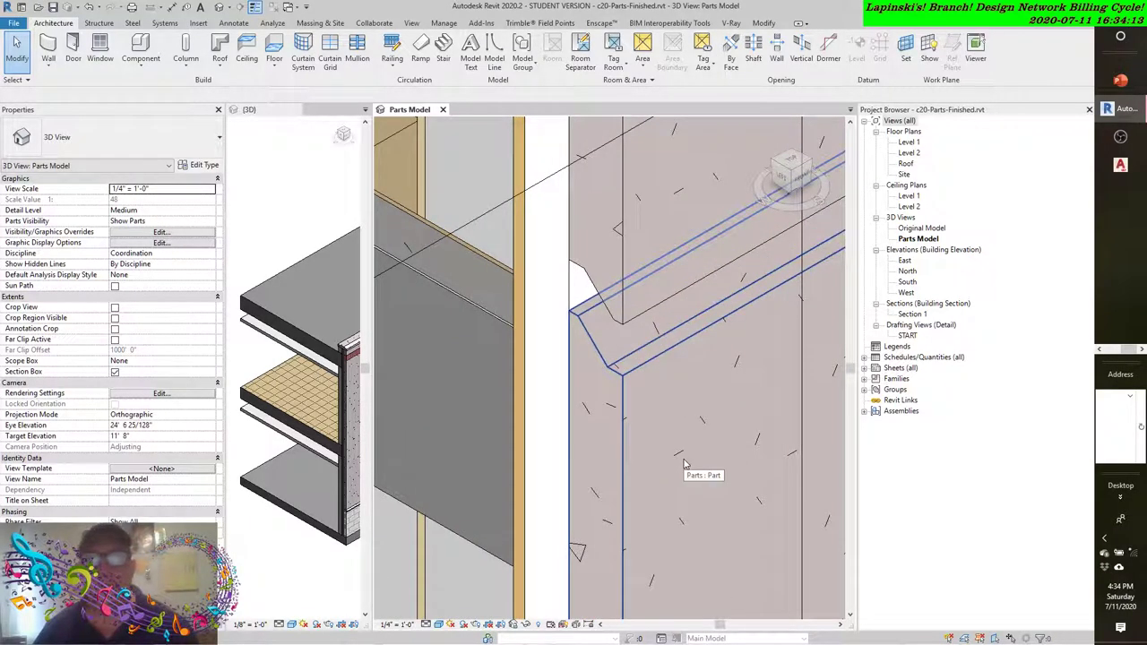
scroll(683, 463, "down", 8)
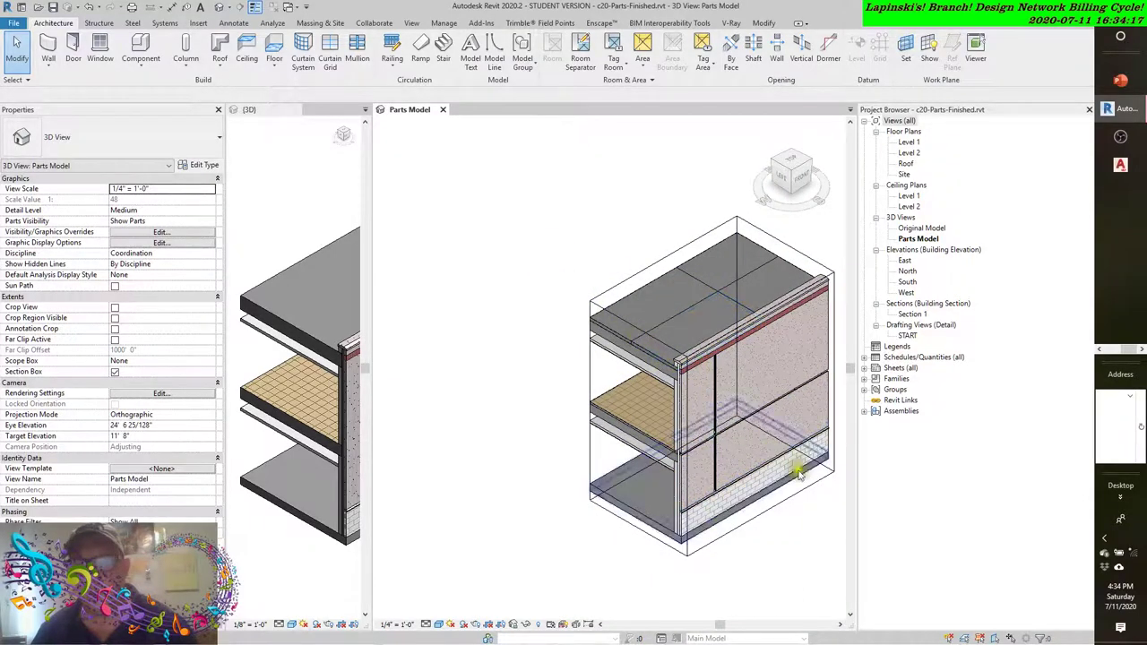
middle_click_drag(826, 520, 772, 513)
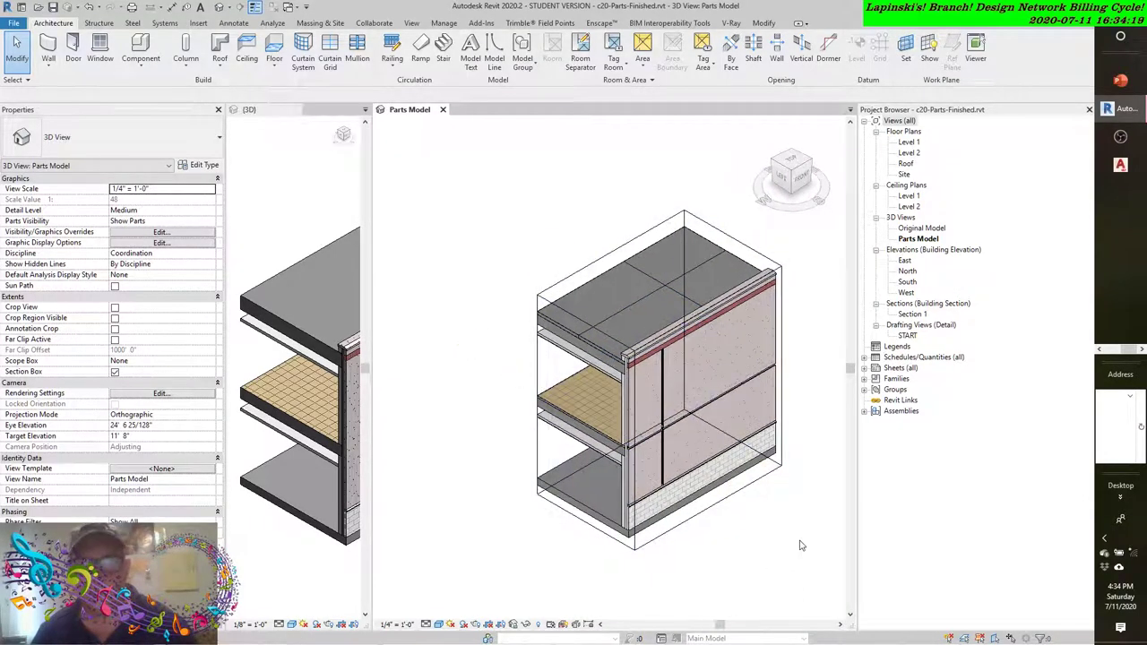
scroll(700, 520, "up", 4)
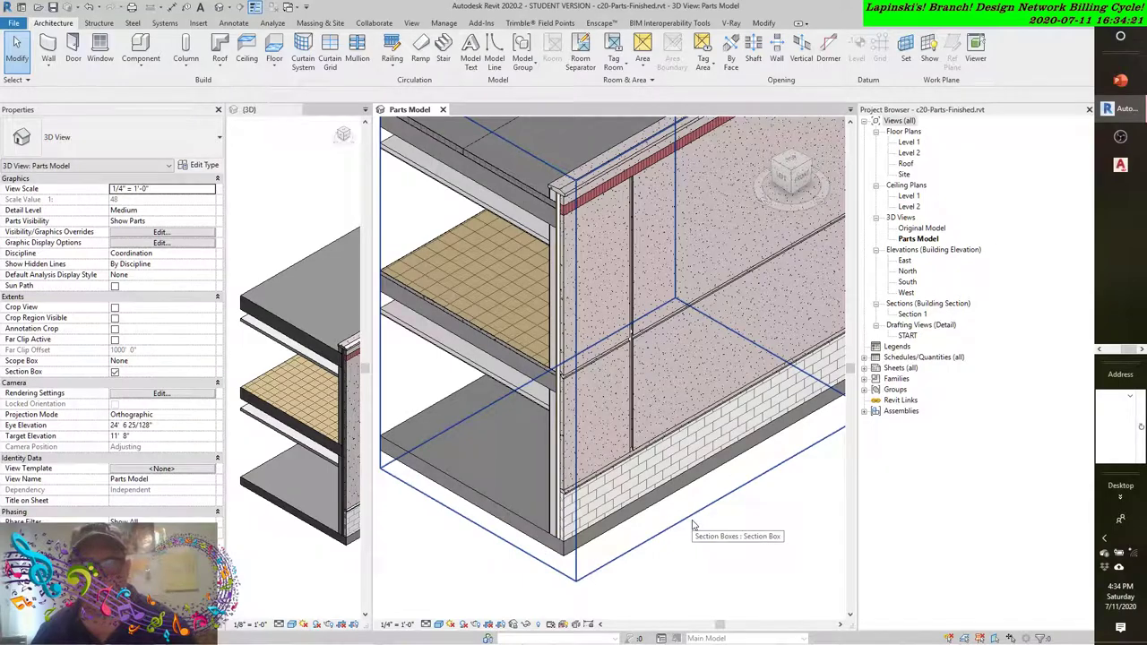
scroll(693, 524, "up", 6)
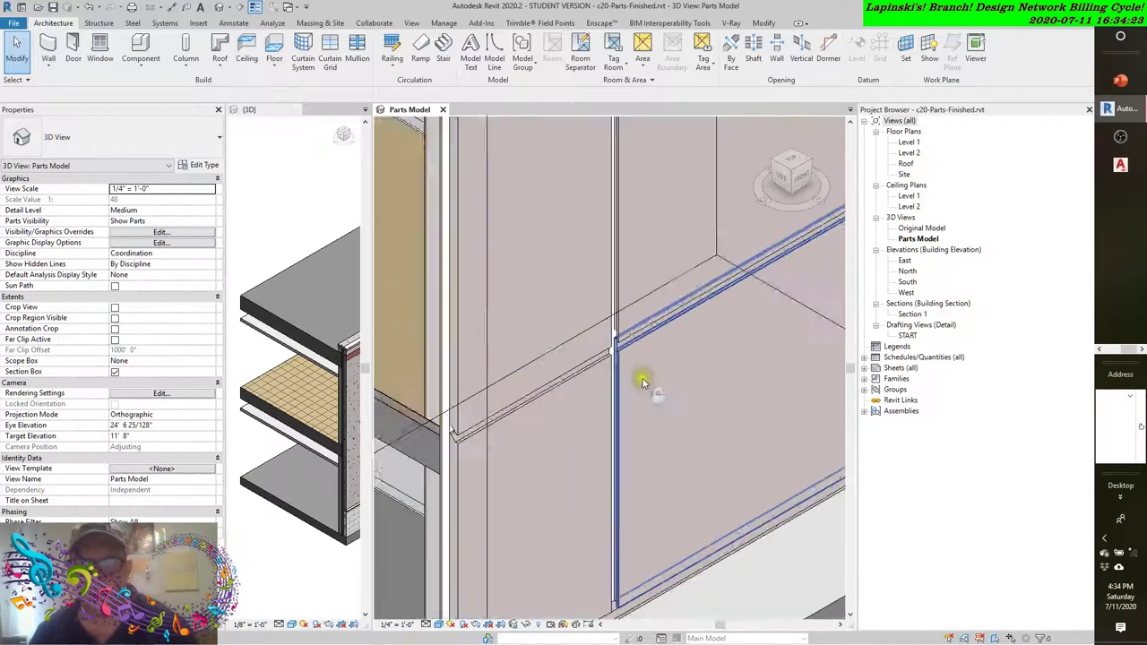
scroll(604, 333, "up", 4)
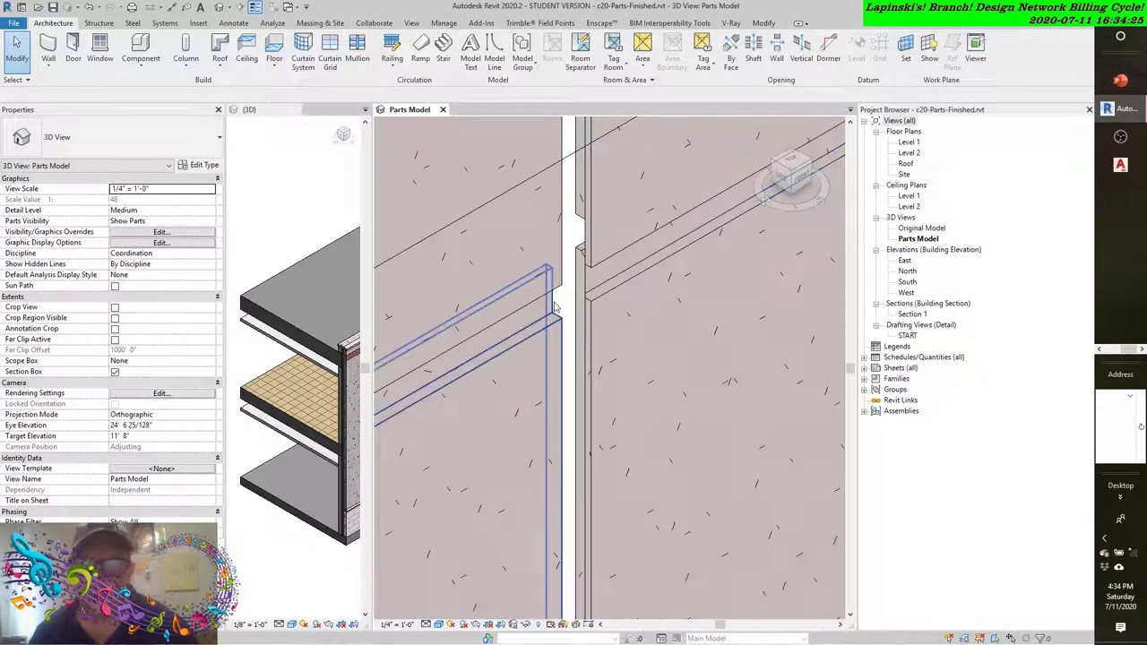
scroll(555, 336, "down", 5)
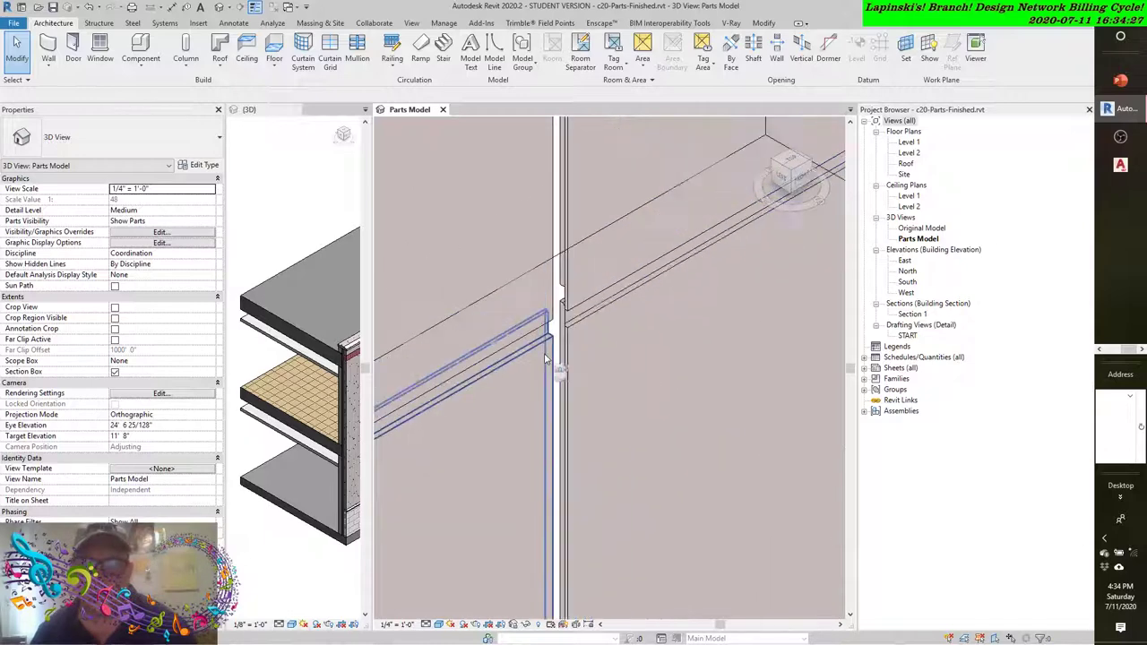
scroll(494, 371, "down", 4)
scroll(463, 394, "up", 7)
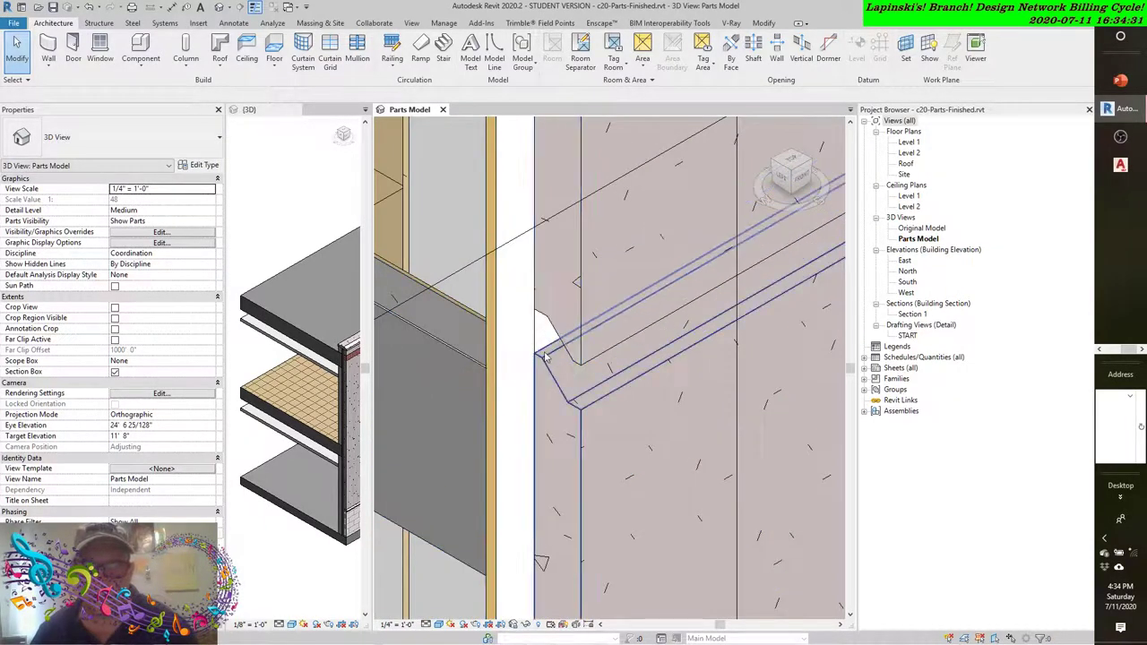
scroll(564, 365, "down", 6)
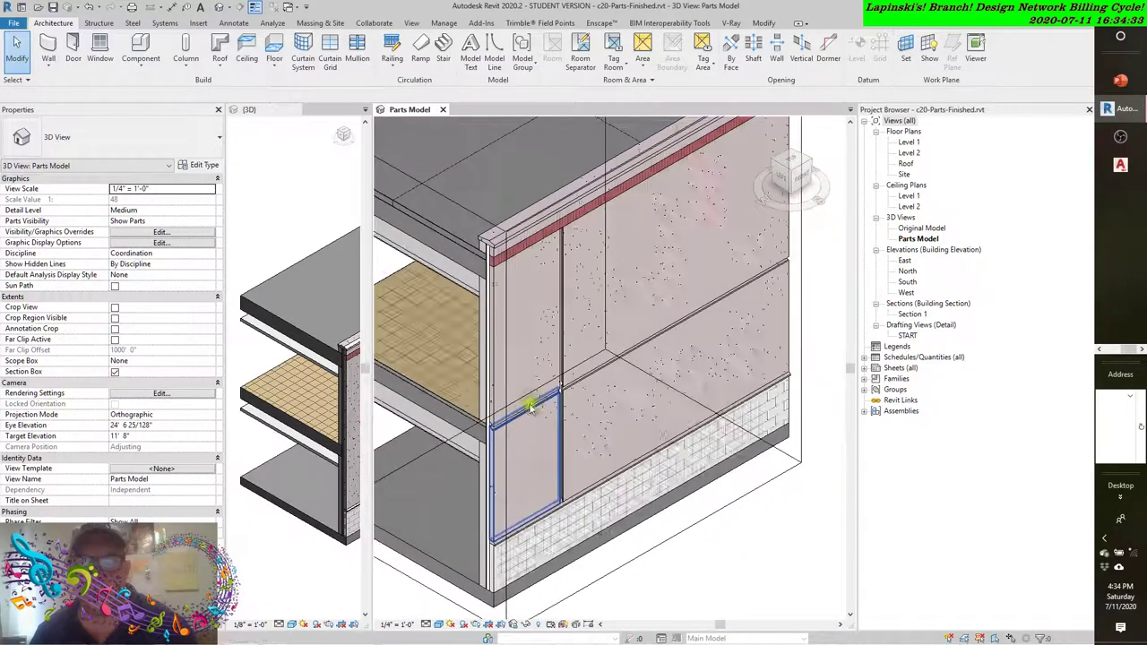
middle_click_drag(527, 403, 526, 394)
scroll(537, 377, "up", 5)
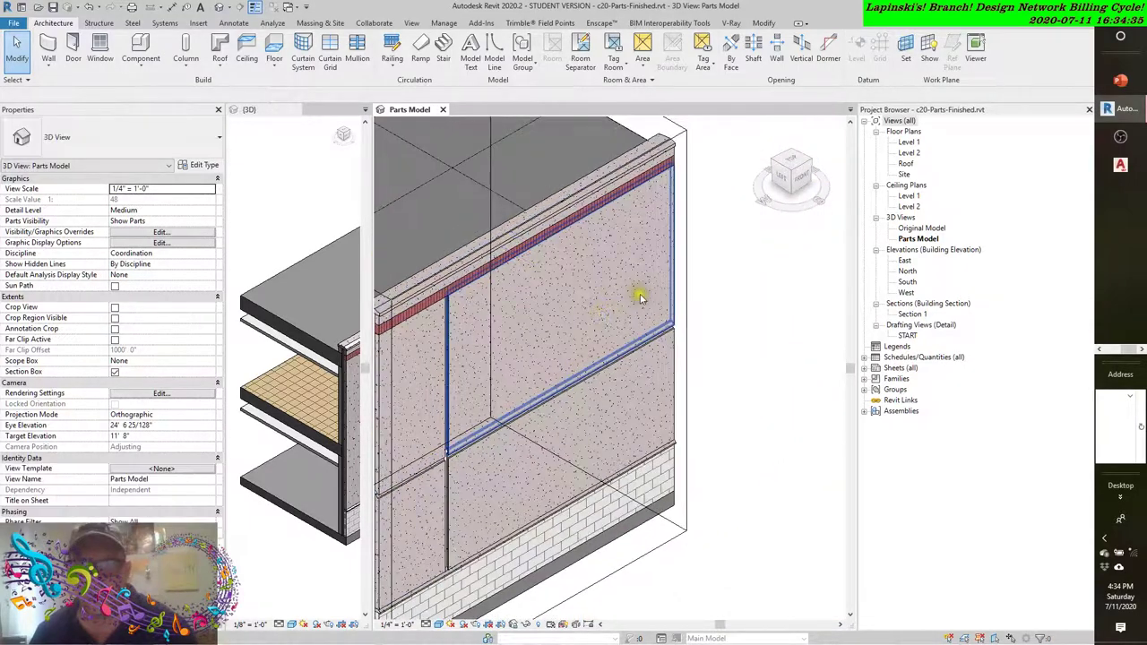
left_click(643, 298)
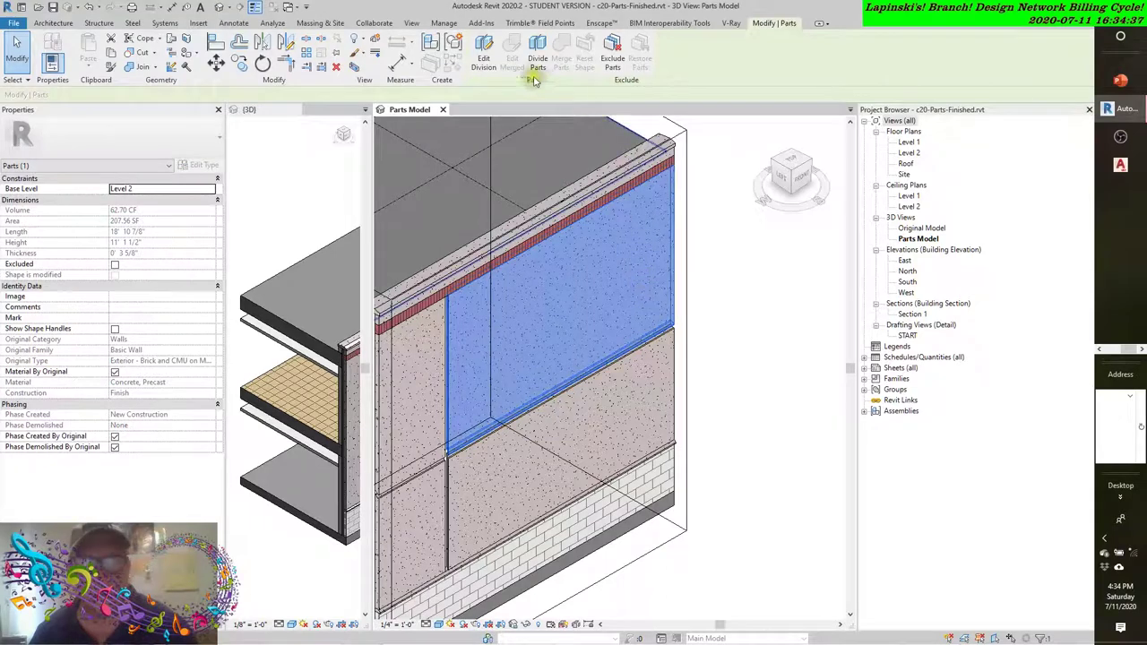
left_click(483, 59)
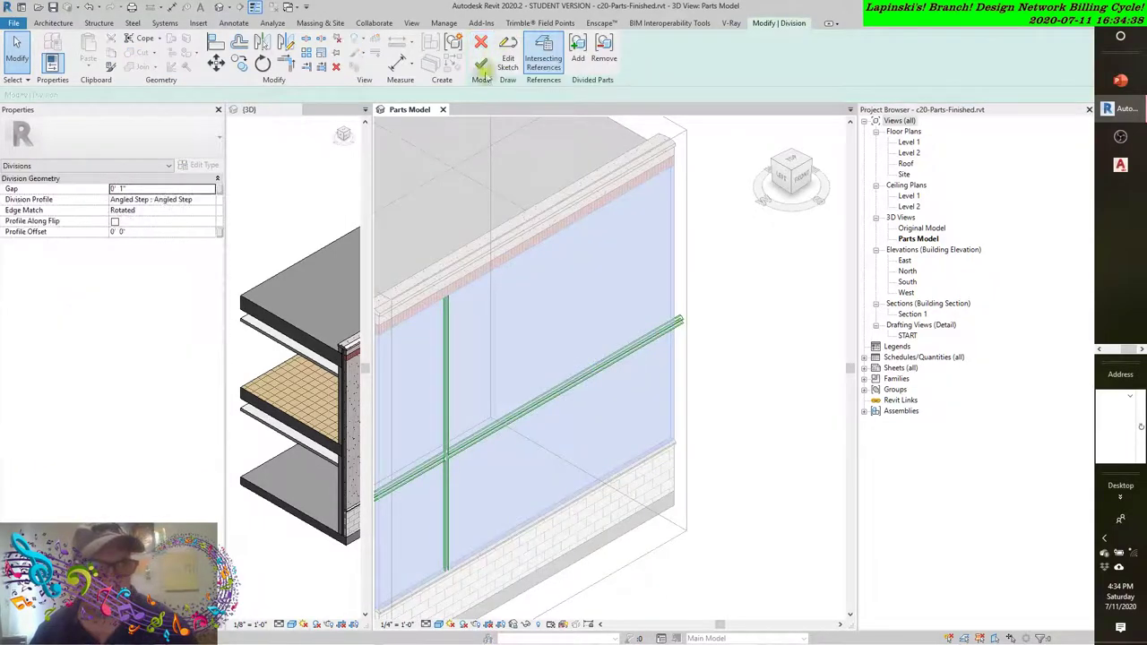
left_click(211, 201)
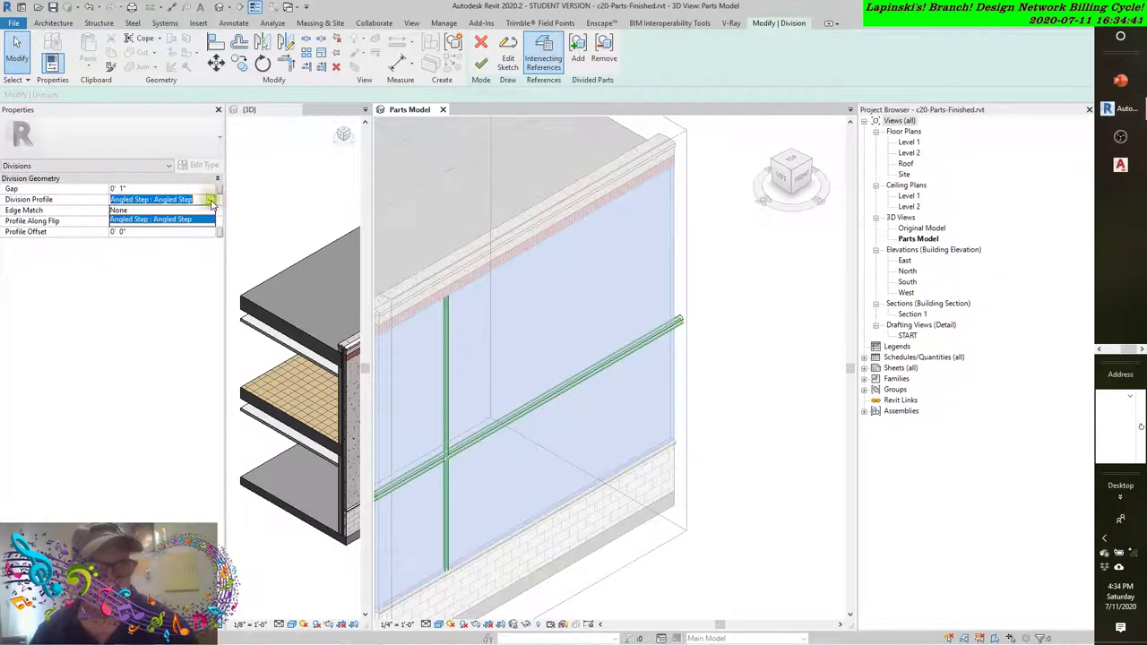
left_click(193, 218)
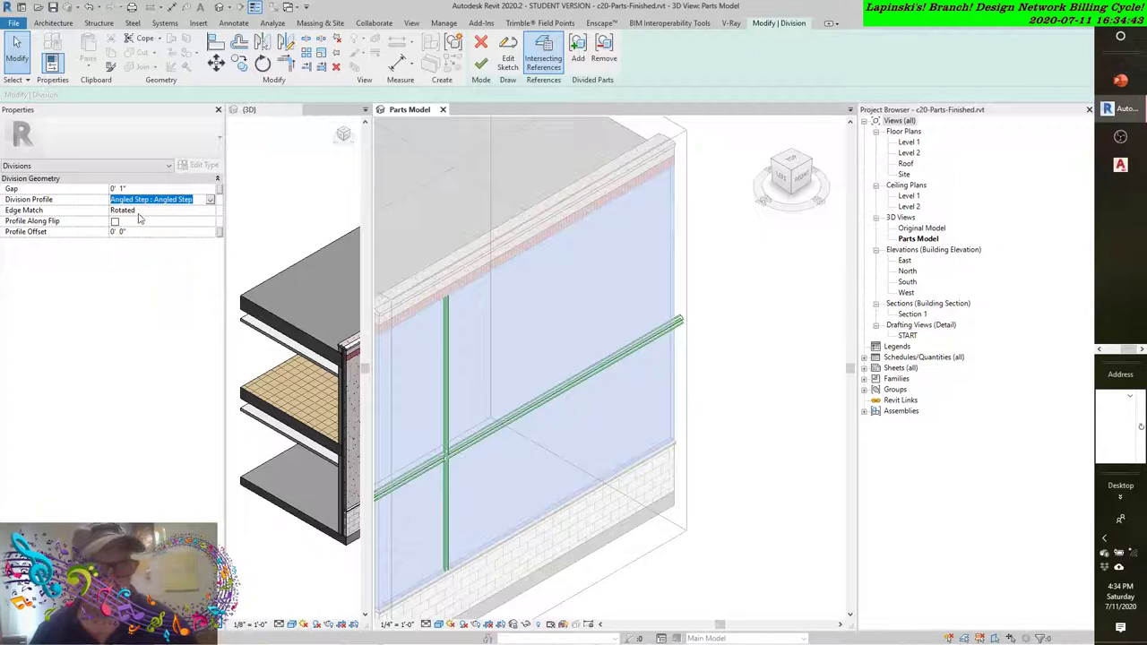
left_click(180, 210)
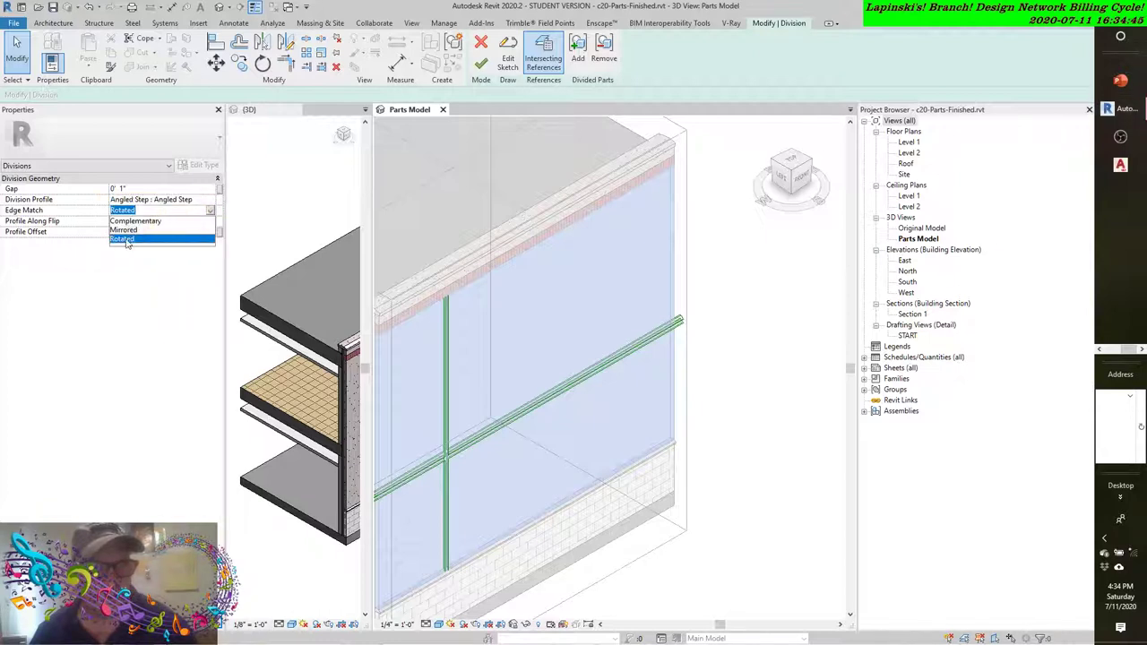
left_click(126, 293)
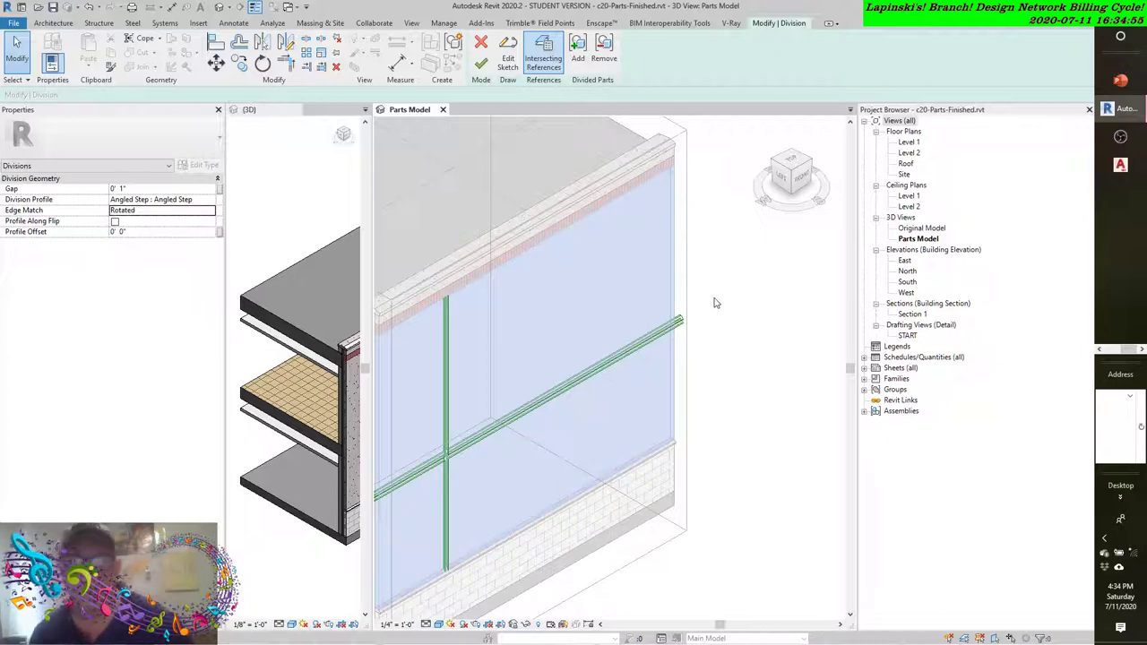
left_click(482, 63)
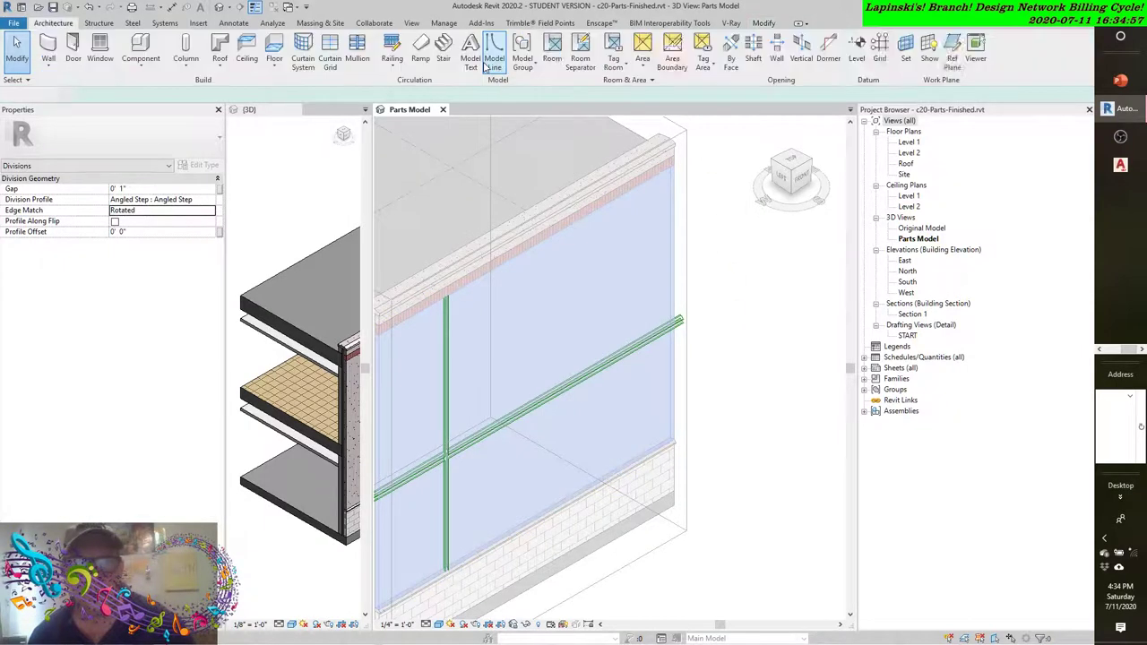
Zoom out, select the upper wall part and reopen its division for editing
scroll(727, 310, "down", 5)
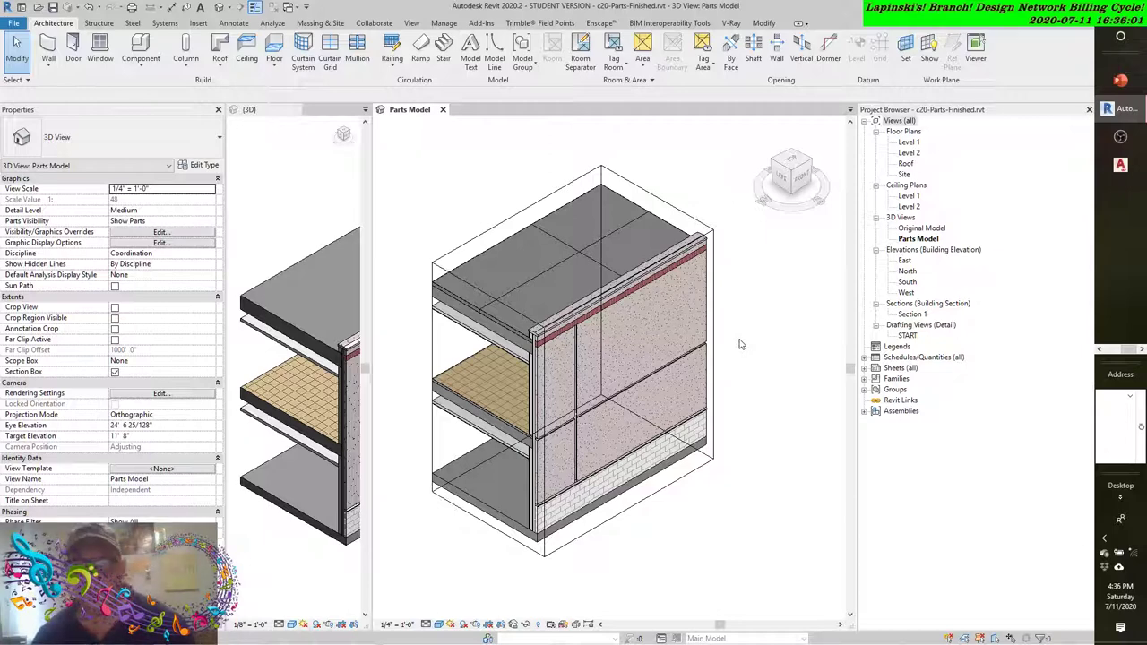
left_click(683, 313)
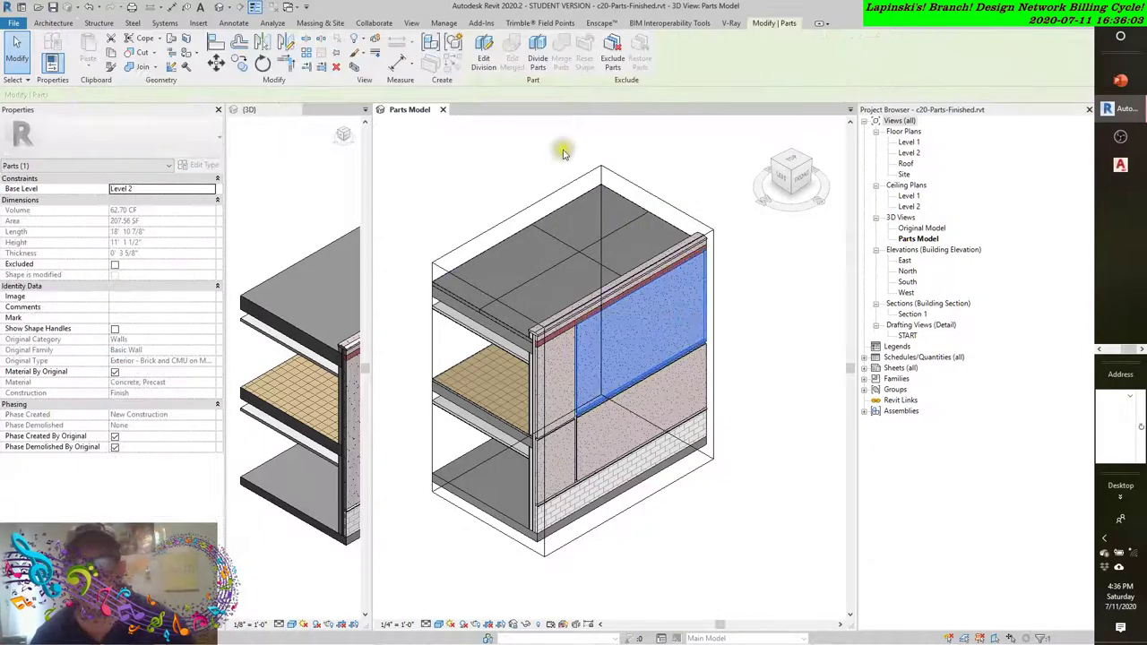
left_click(485, 52)
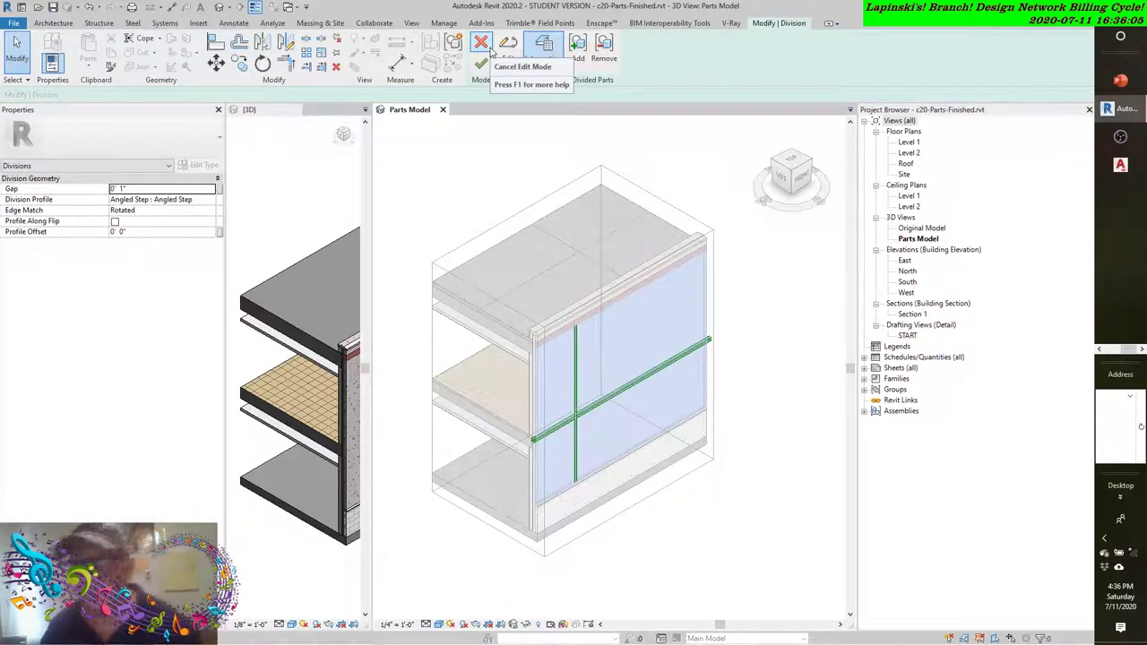
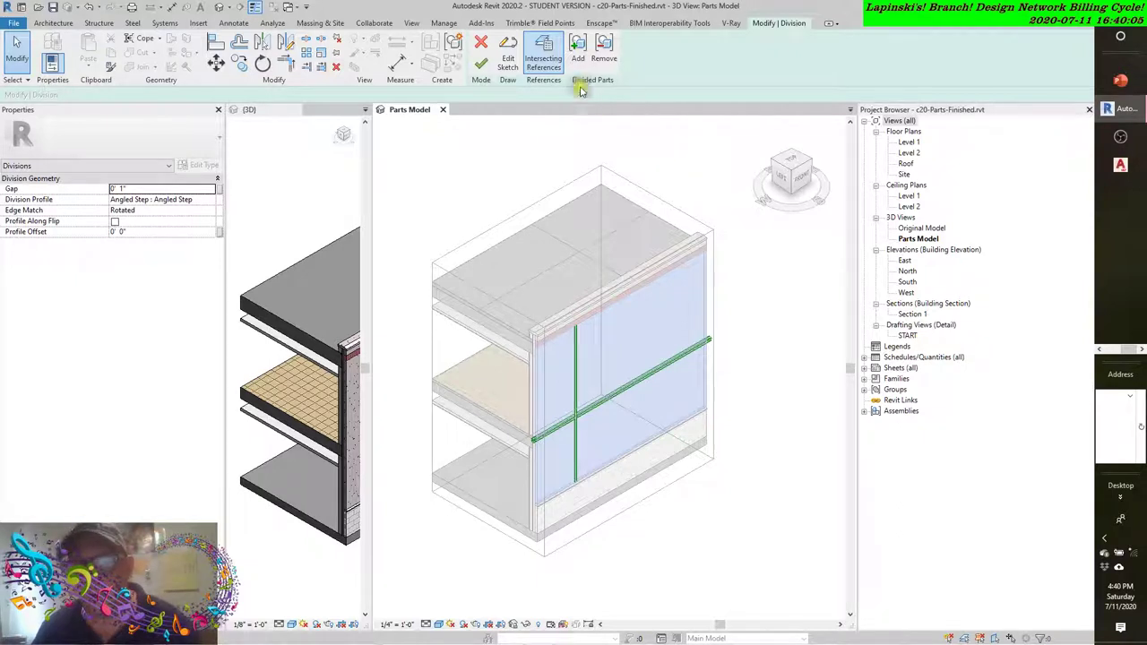
List all reference types as intersecting references, checking only Level 2 and Grid 1, not yPlane1
left_click(543, 51)
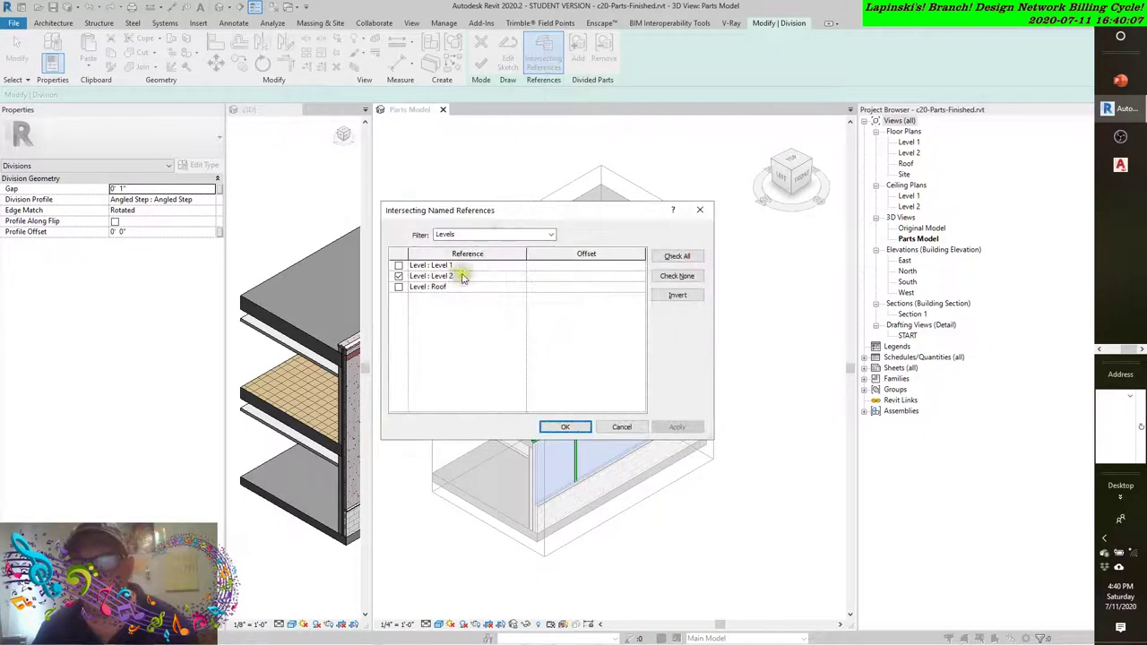
left_click(550, 235)
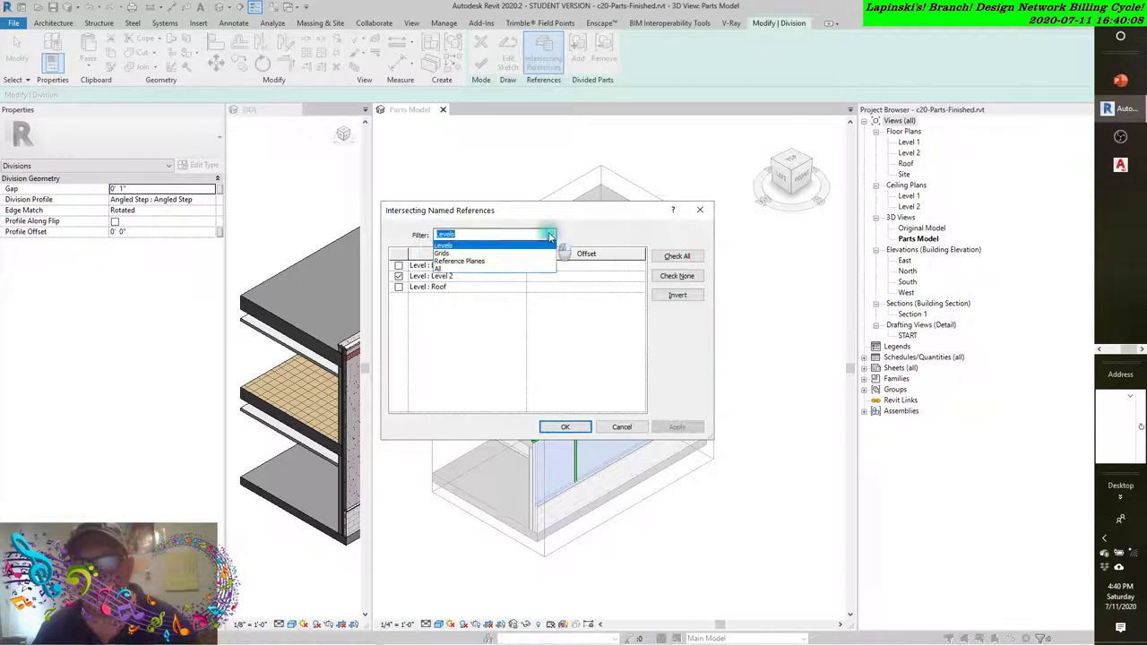
left_click(439, 268)
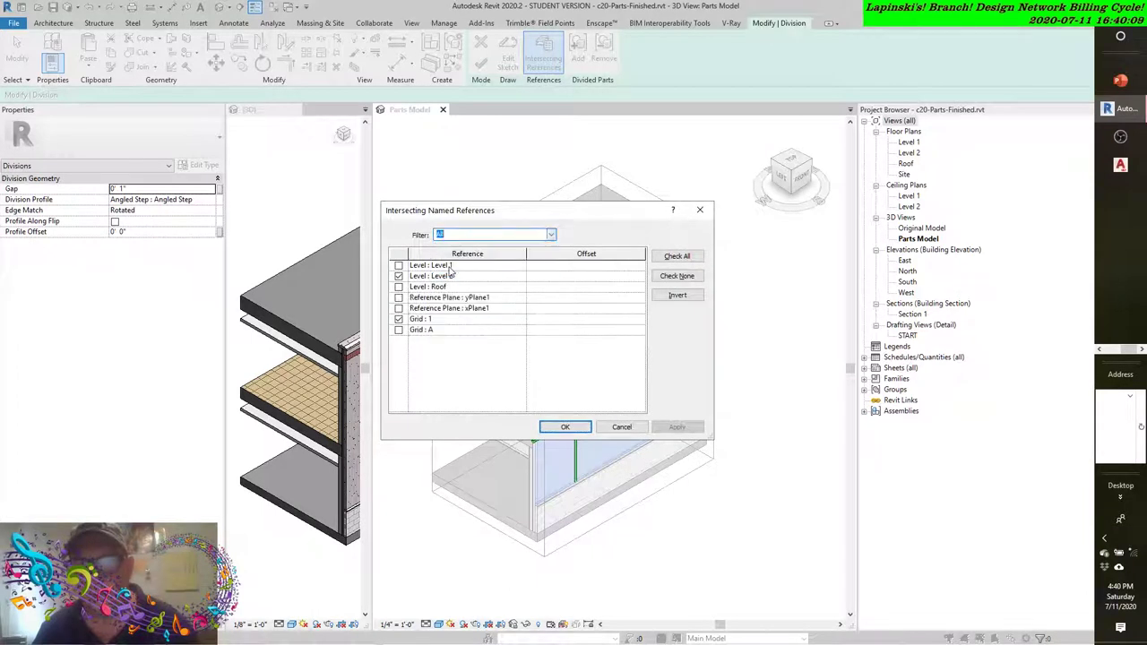
left_click(399, 298)
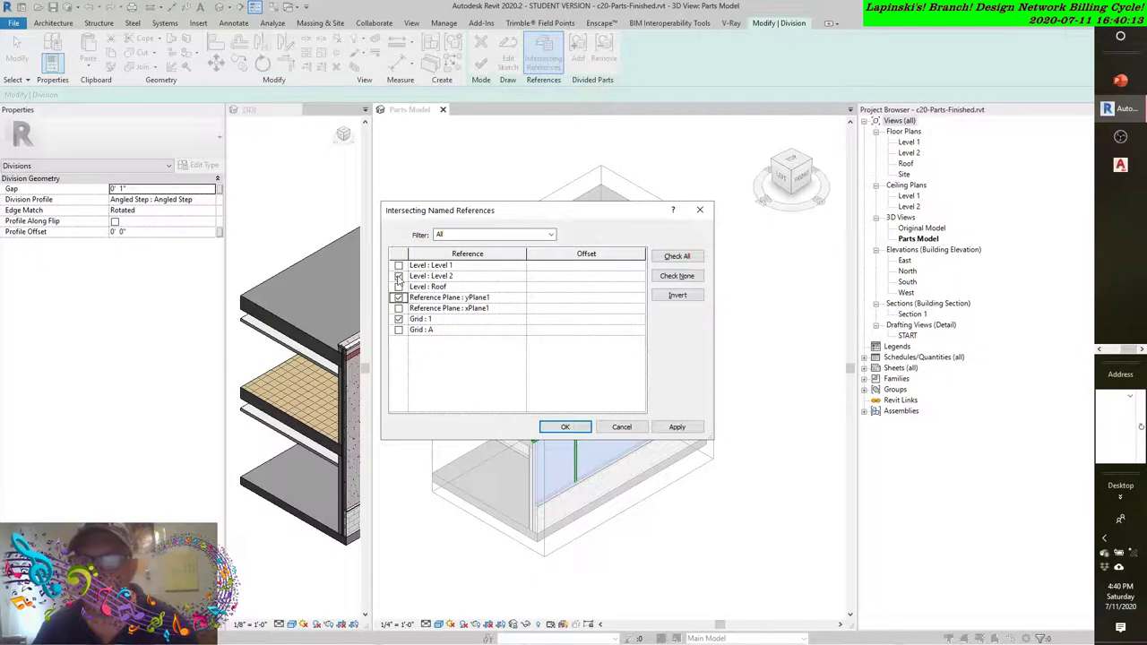
left_click(399, 276)
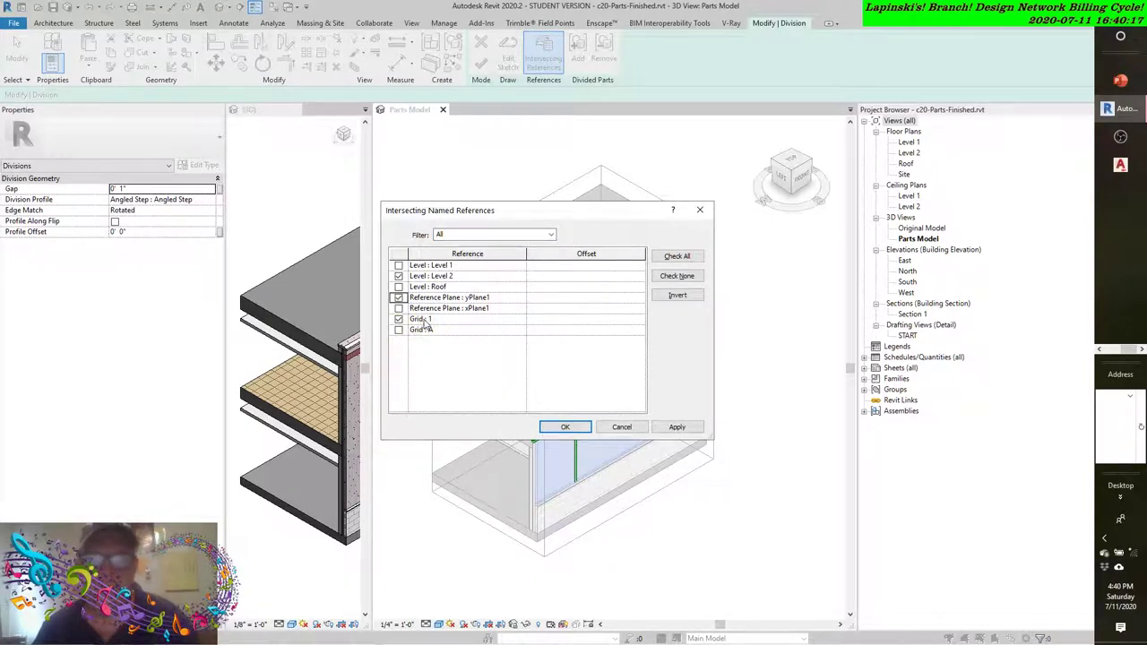
left_click(399, 298)
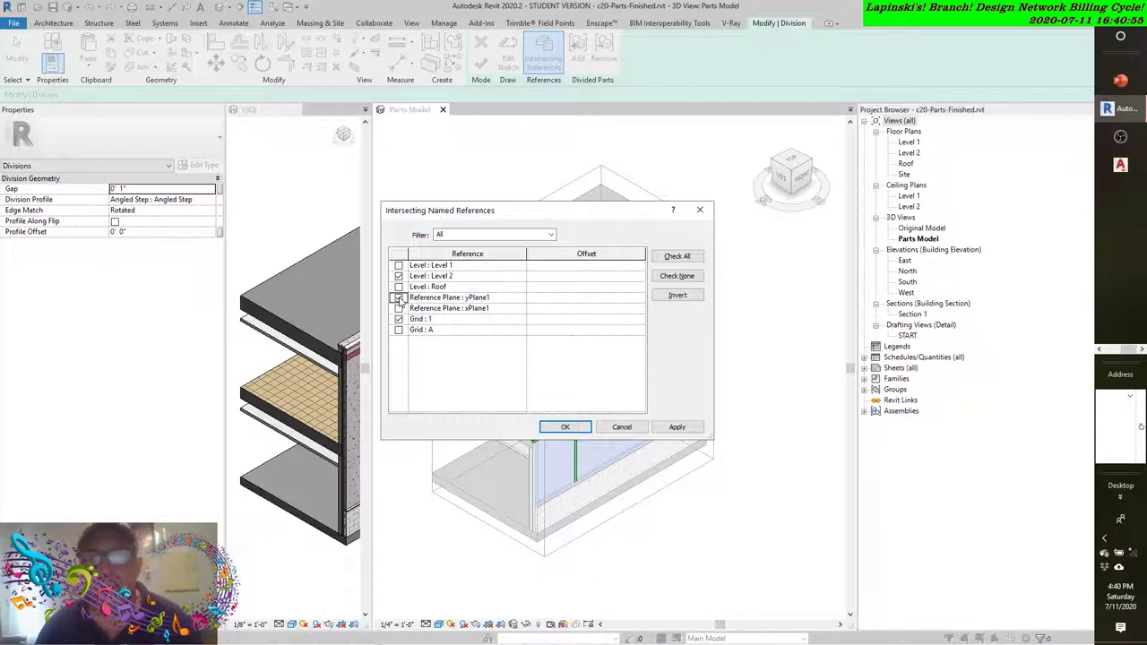
left_click(398, 298)
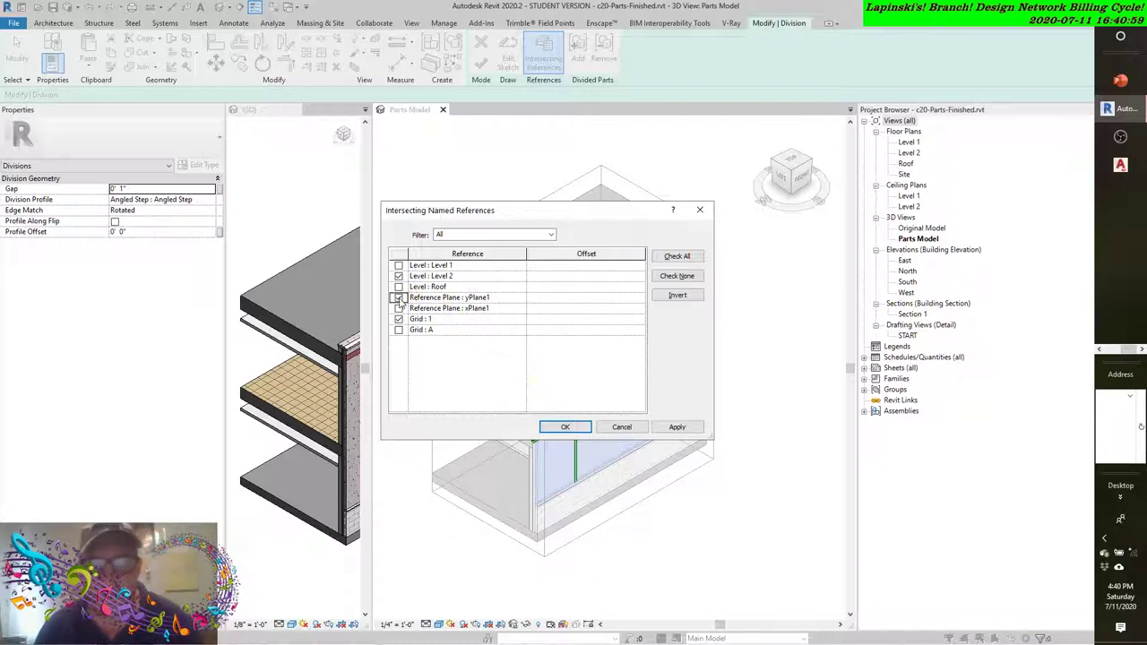
left_click(399, 298)
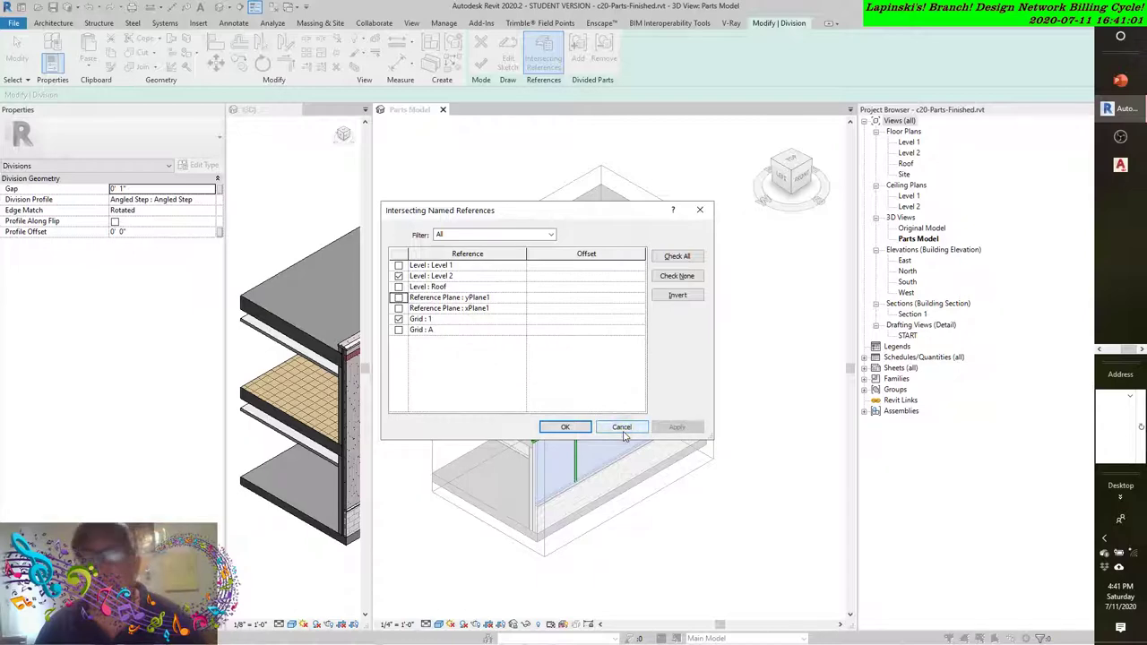
Confirm Level 2 and Grid 1 as dividers and keep the division's Edge Match at Rotated
left_click(575, 427)
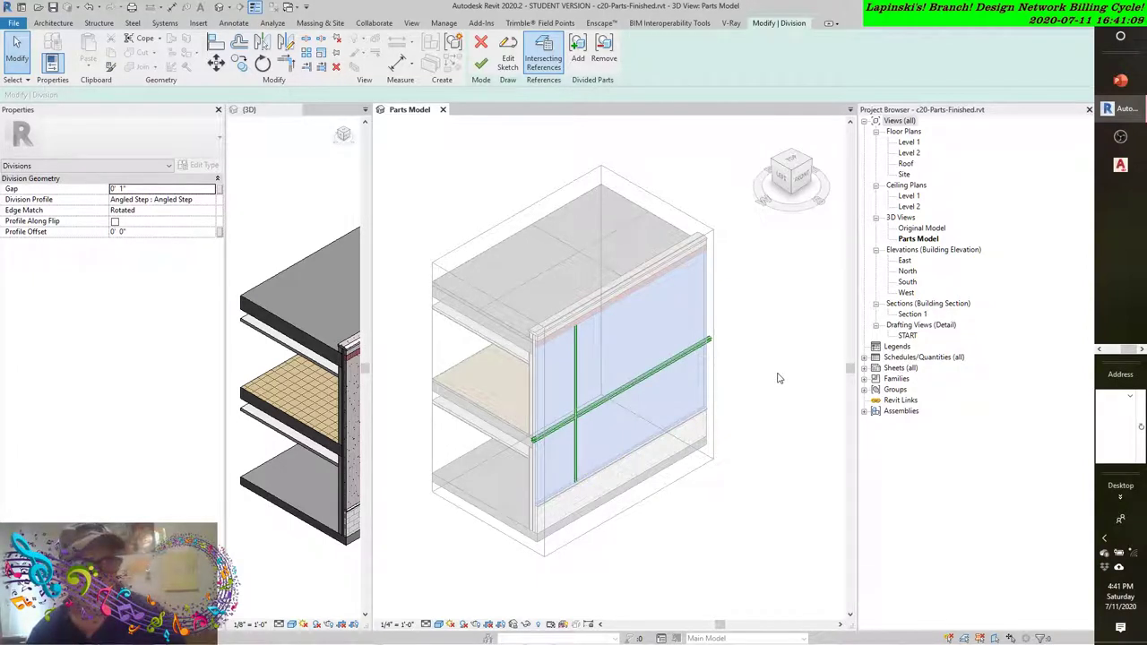
left_click(210, 211)
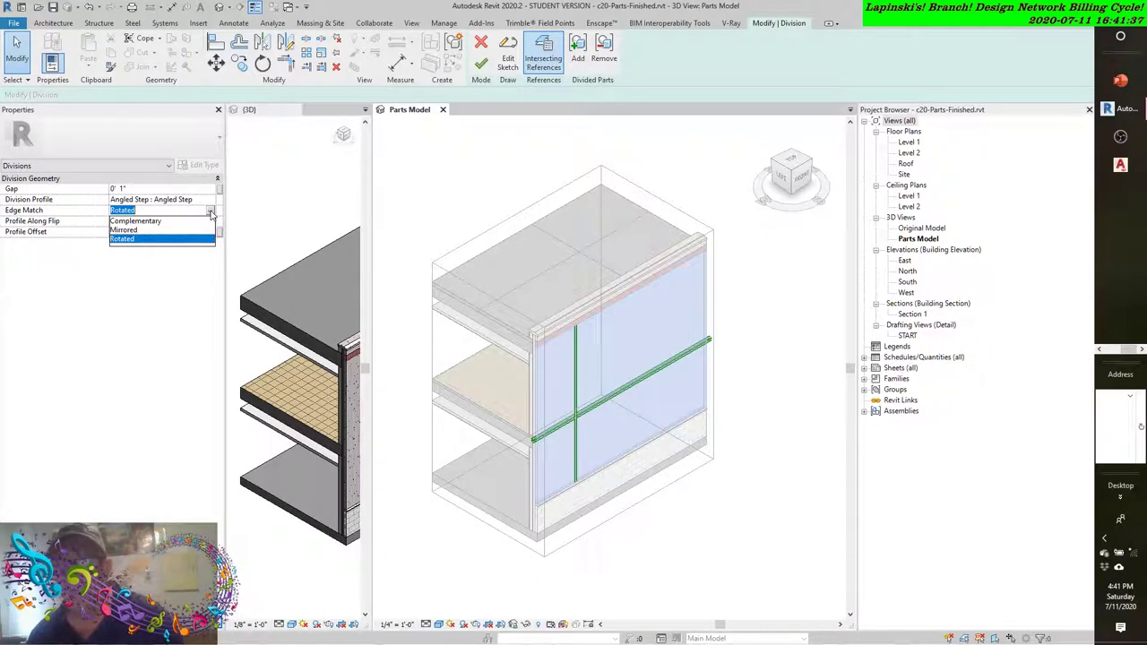
scroll(582, 417, "down", 2)
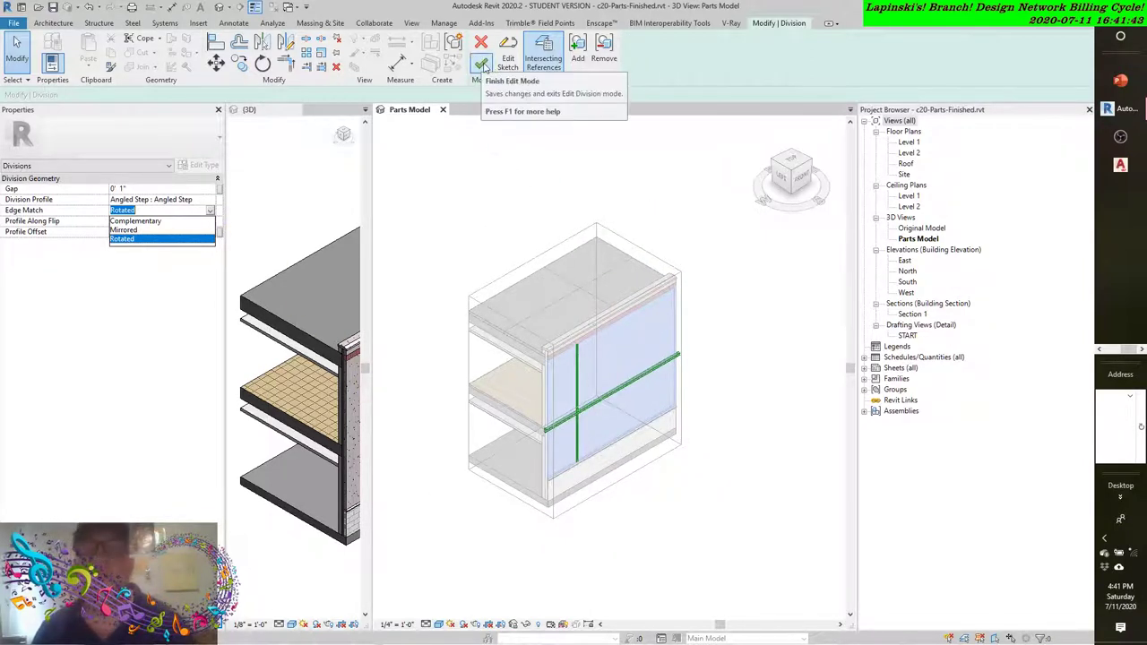
left_click(482, 64)
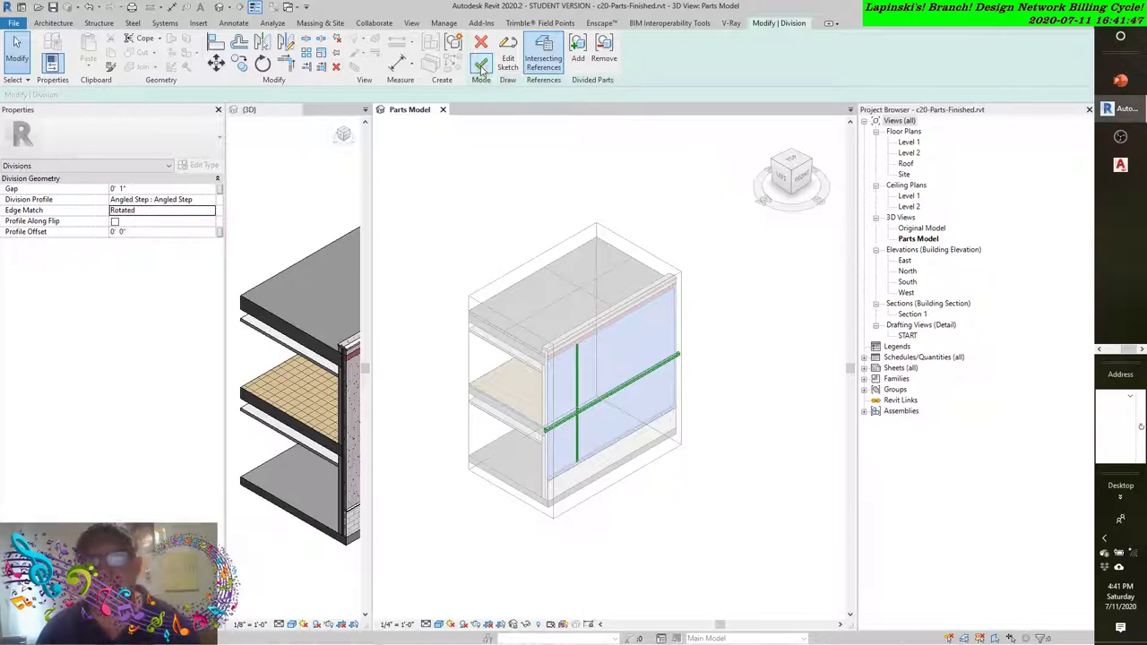
Finish the division edit and dismiss the Project Not Saved Recently reminder without saving
left_click(481, 67)
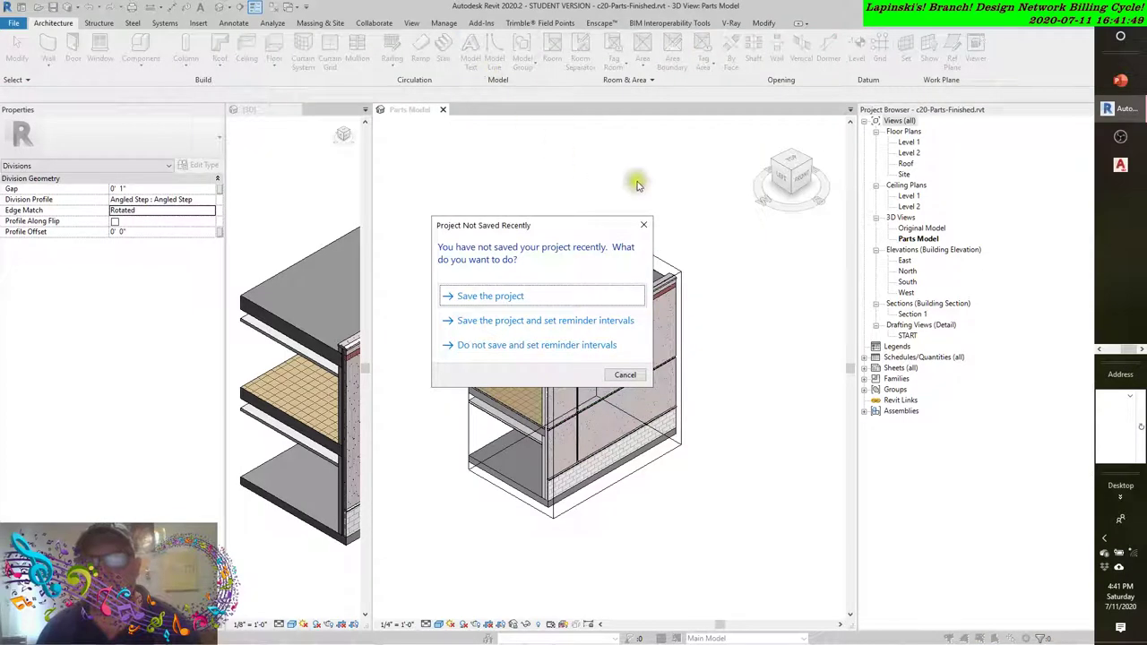
left_click(645, 226)
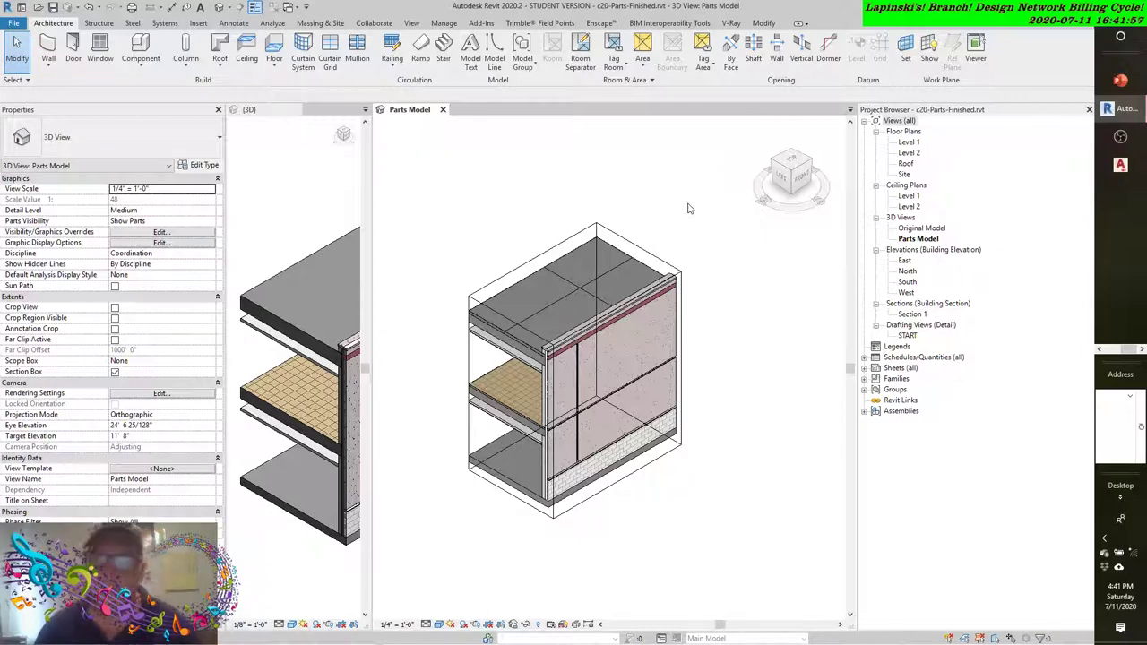
Zoom in on the four wall parts' joints, zoom back out, then switch to the Debut recorder
scroll(574, 412, "up", 5)
scroll(527, 476, "up", 4)
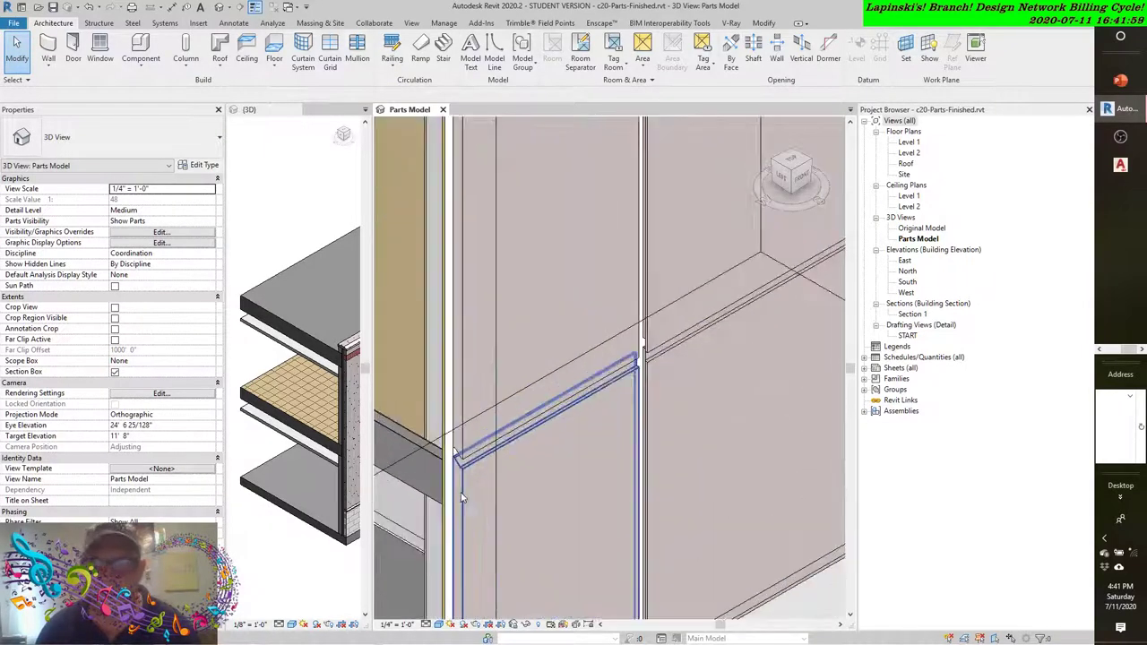
scroll(755, 359, "down", 2)
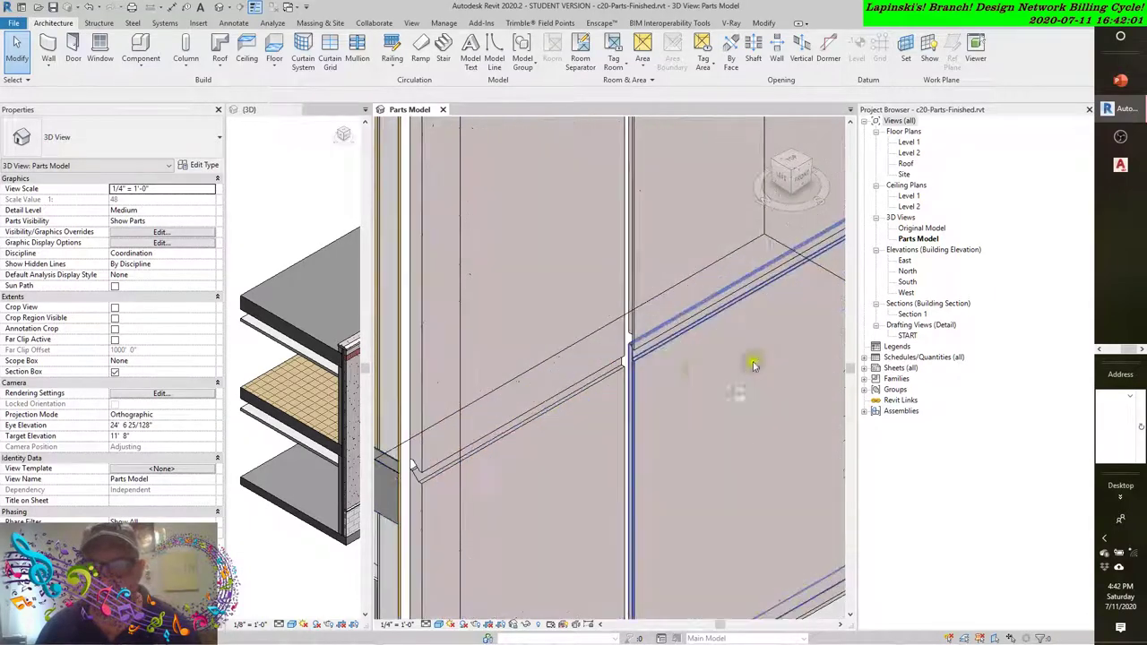
scroll(651, 367, "down", 3)
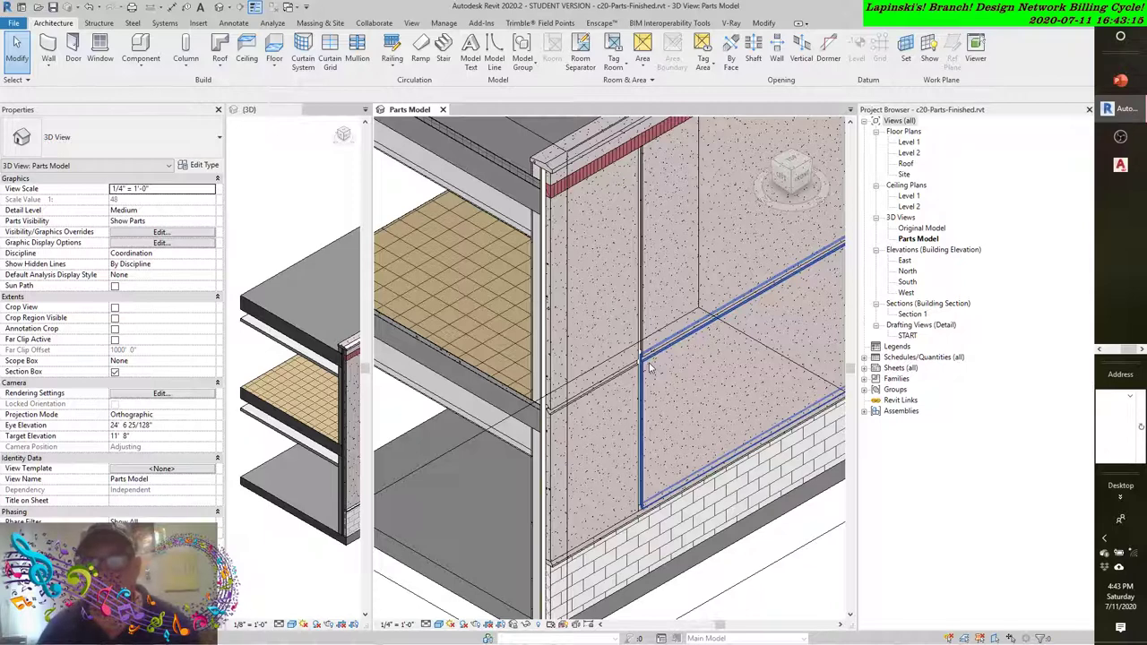
scroll(627, 368, "down", 3)
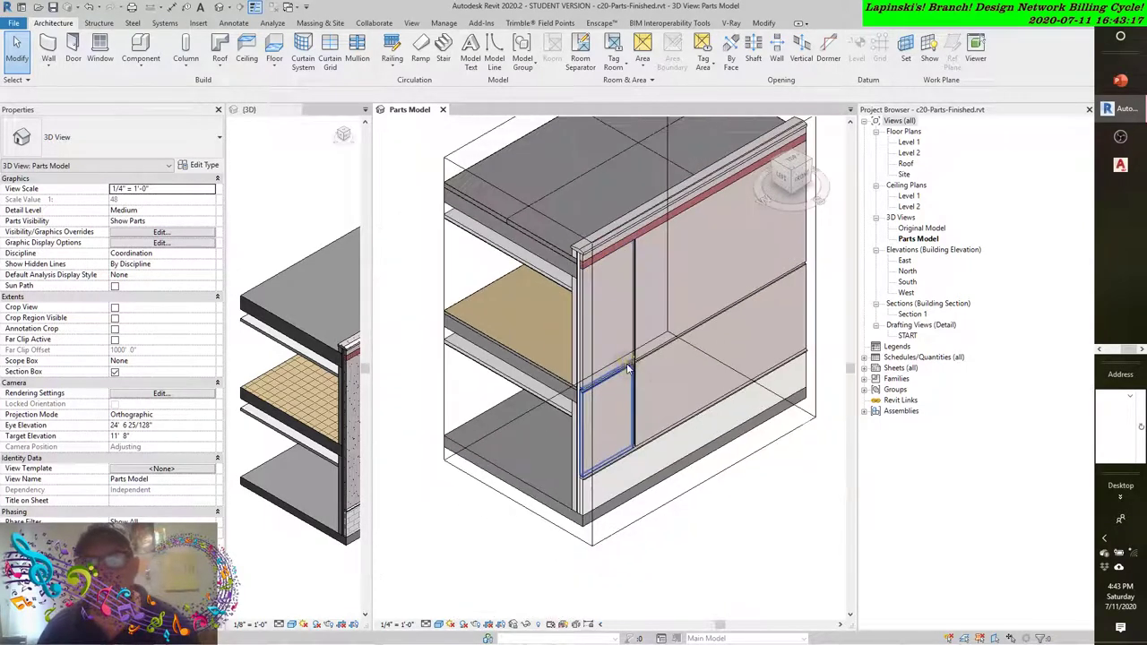
scroll(628, 367, "down", 4)
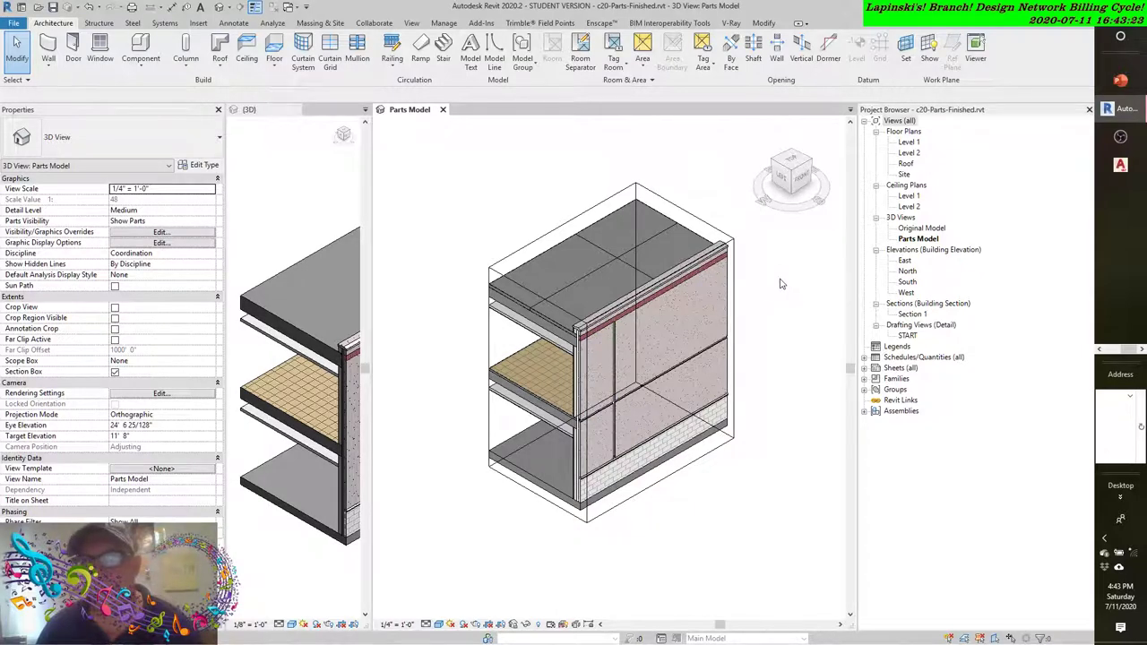
left_click(1110, 352)
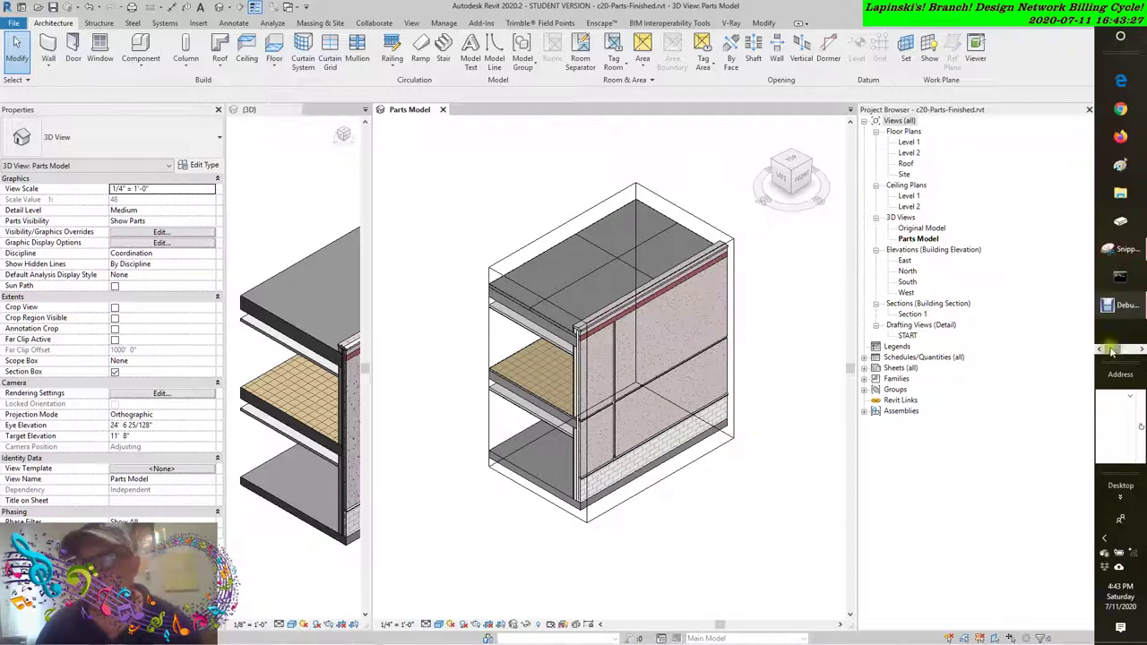
left_click(1120, 304)
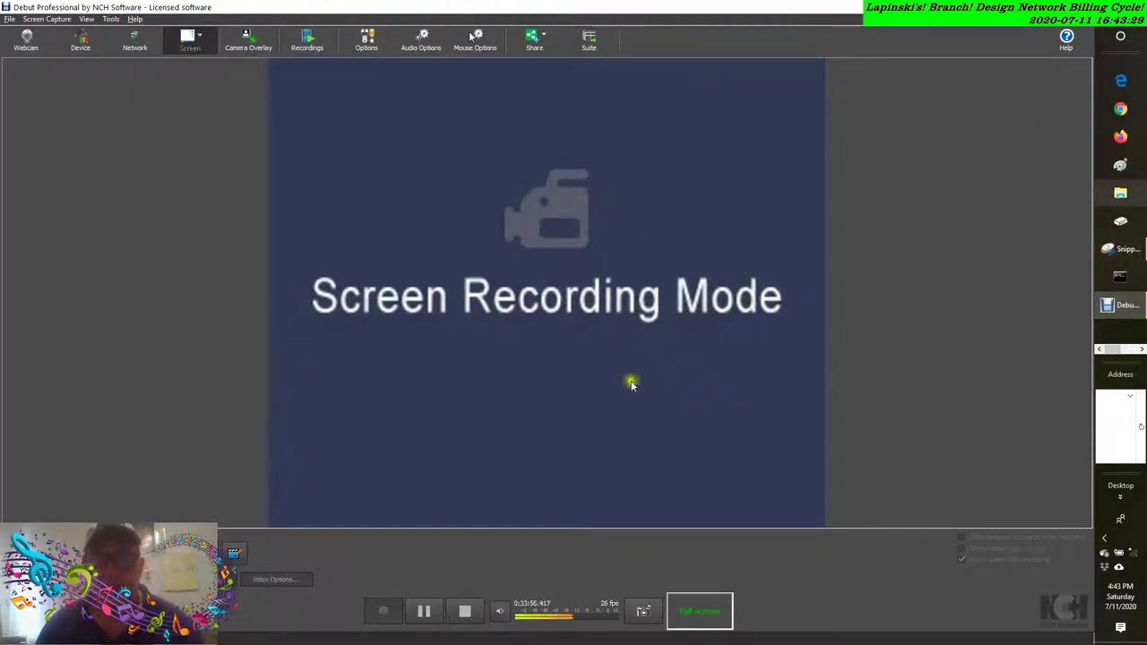